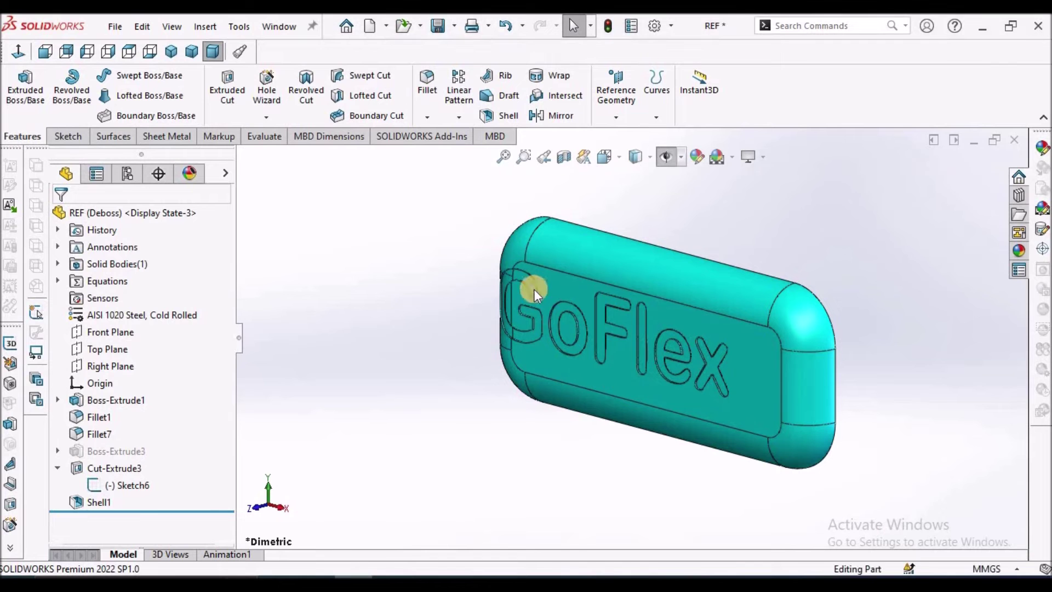
Make the Default configuration of the REF part active
middle_click_drag(536, 289, 565, 344)
left_click(127, 173)
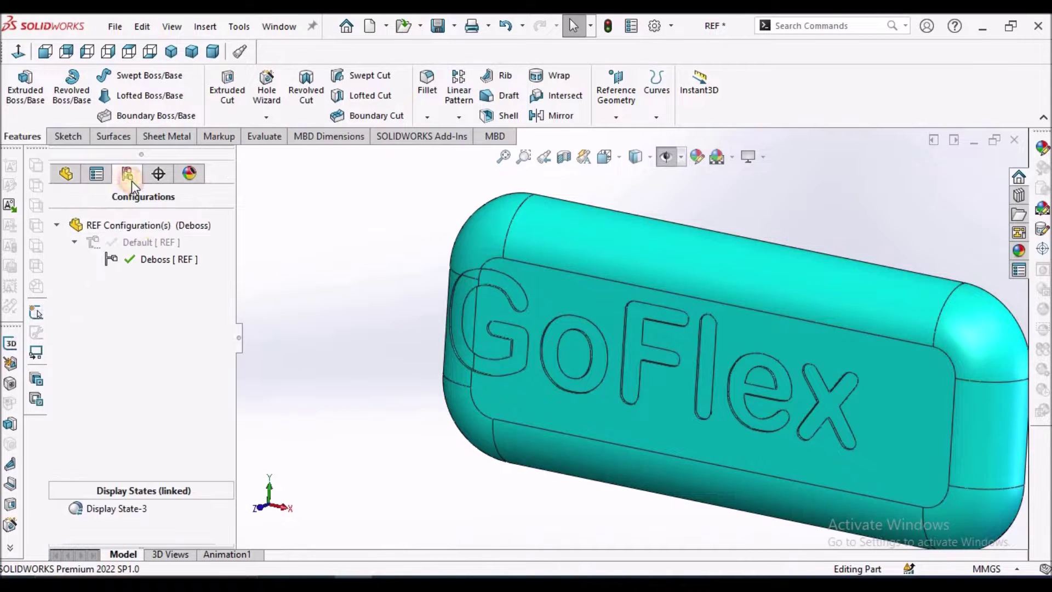
double_click(152, 244)
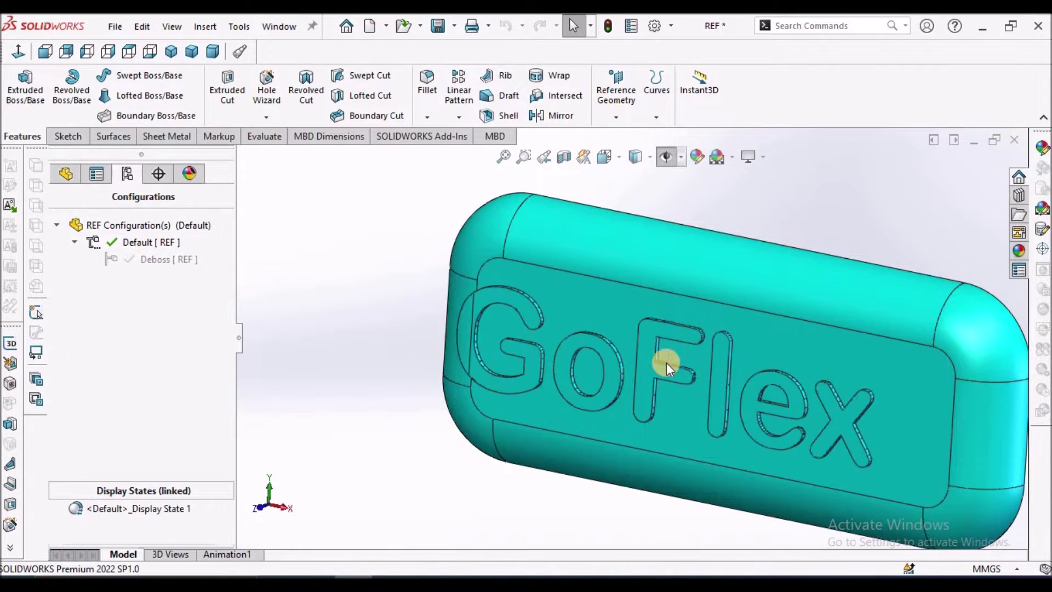
Inspect the debossed GoFlex block from the isometric and dimetric views
scroll(664, 366, "down", 5)
scroll(659, 373, "up", 5)
middle_click_drag(659, 373, 708, 319)
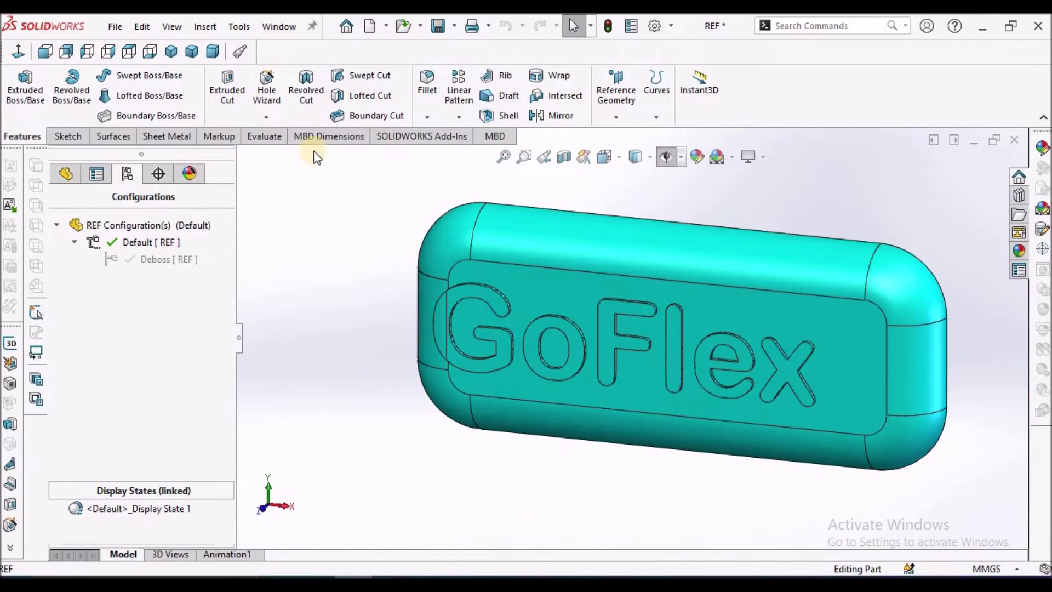
left_click(170, 52)
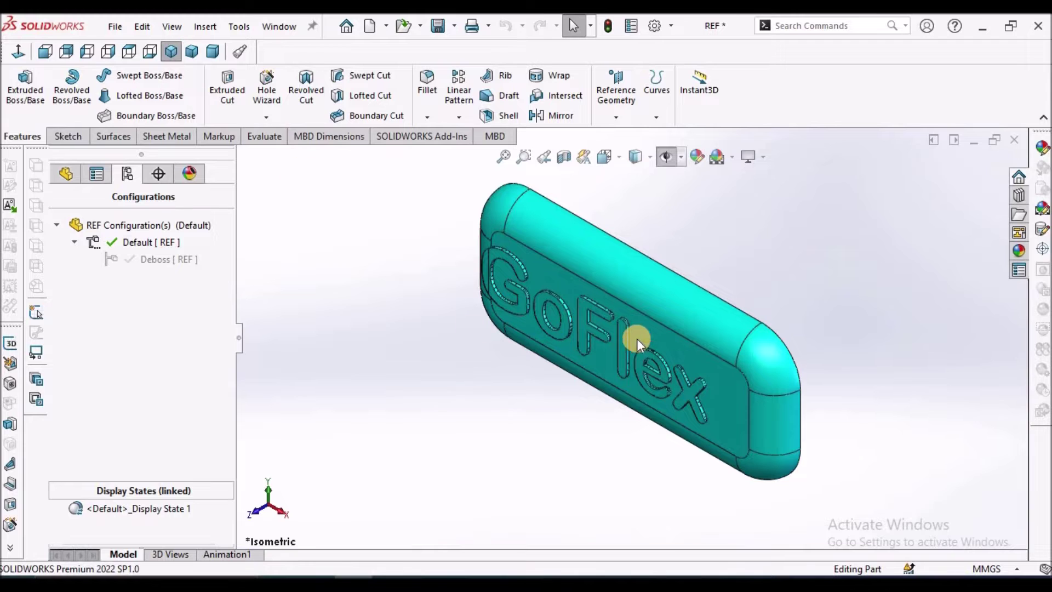
left_click(212, 52)
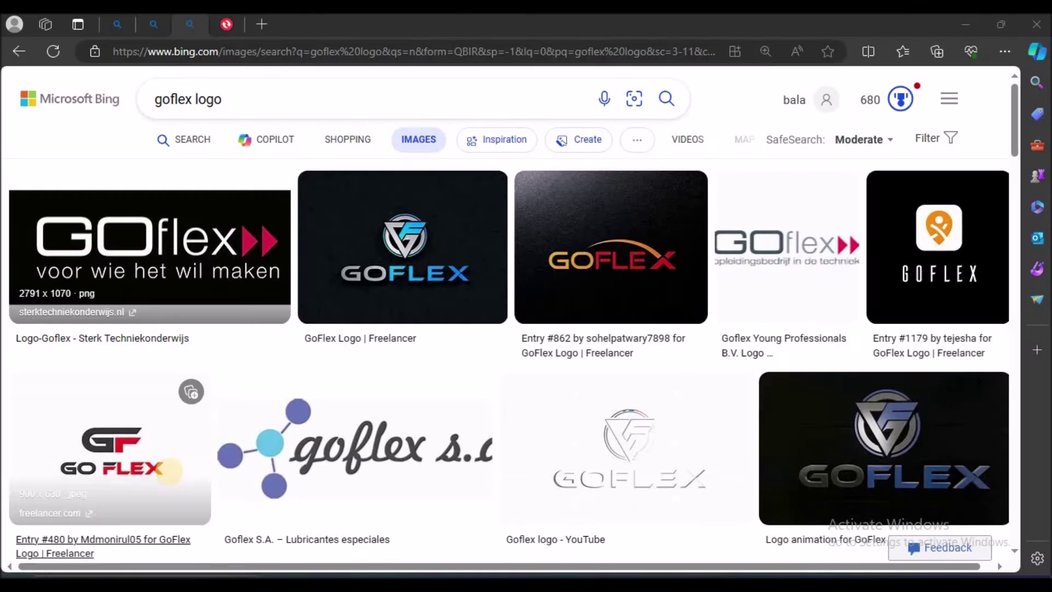
Copy the first GOflex logo image from the Bing image results in Edge
key("alt+Tab")
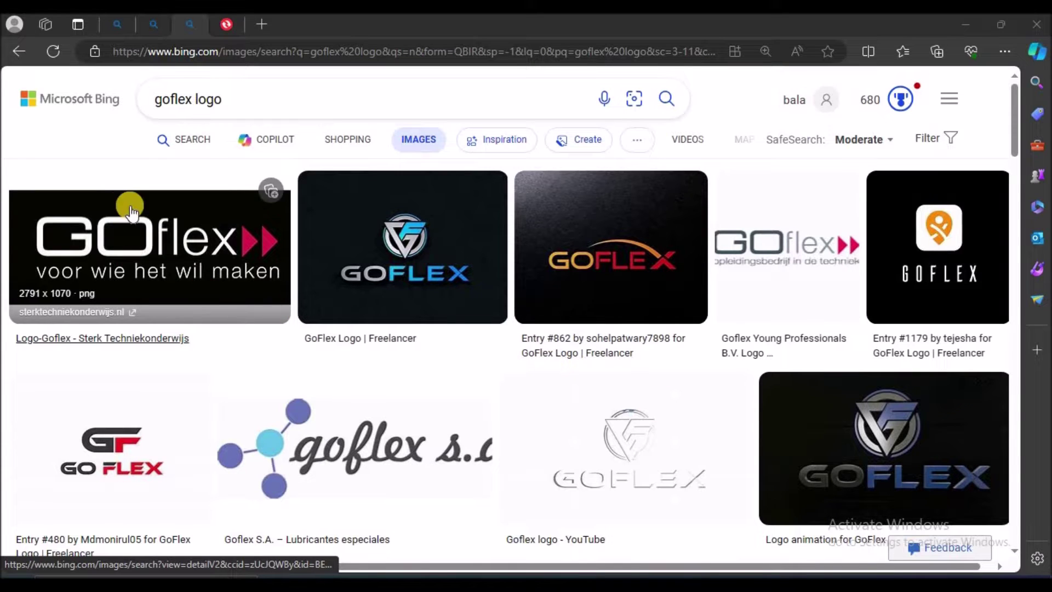
right_click(137, 241)
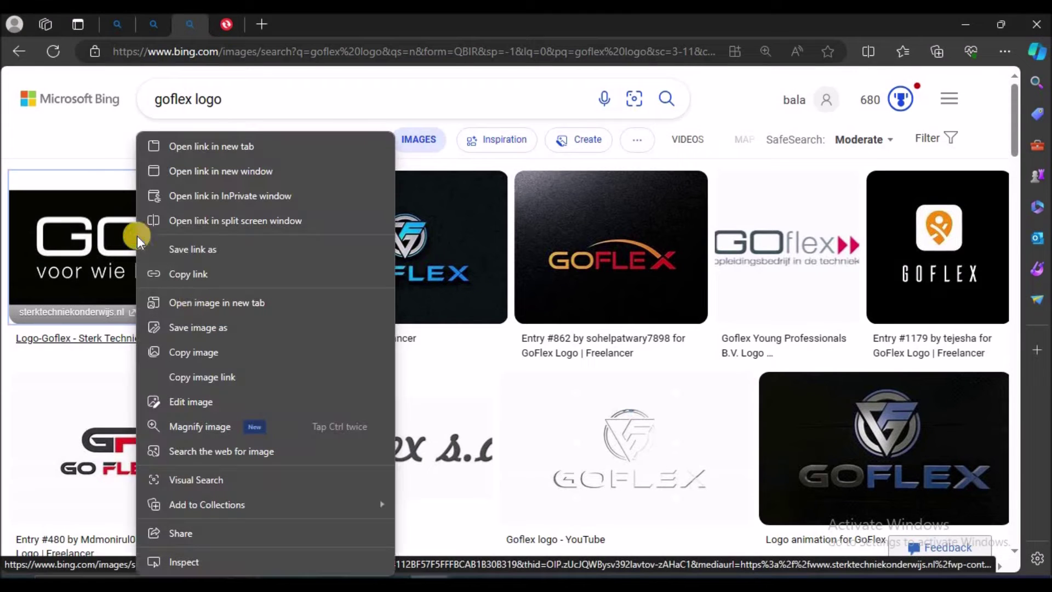
left_click(183, 350)
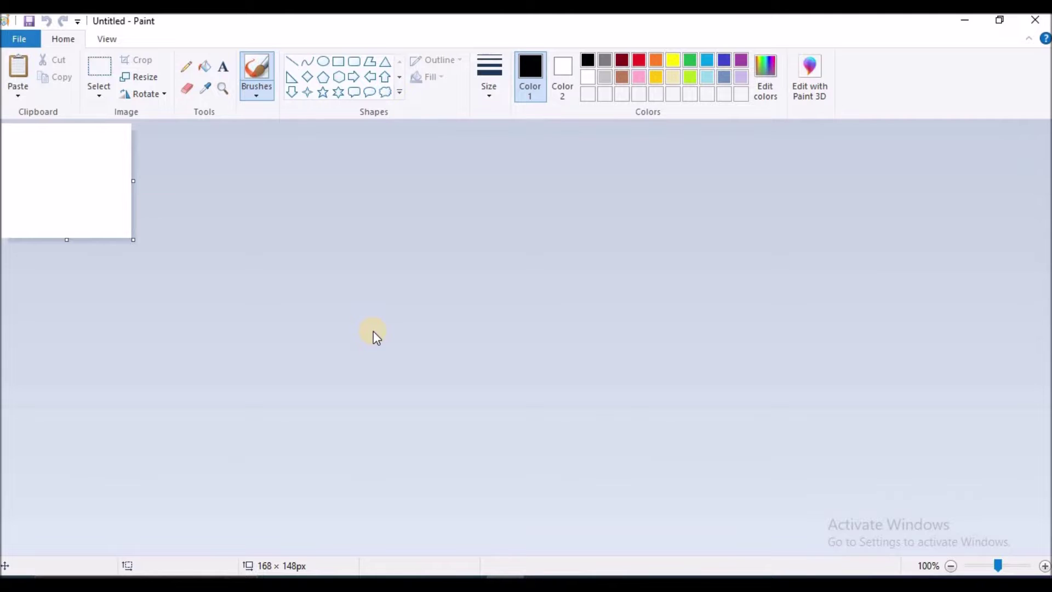
Paste the copied logo into Paint and start saving it as a JPEG picture
key("ctrl+v")
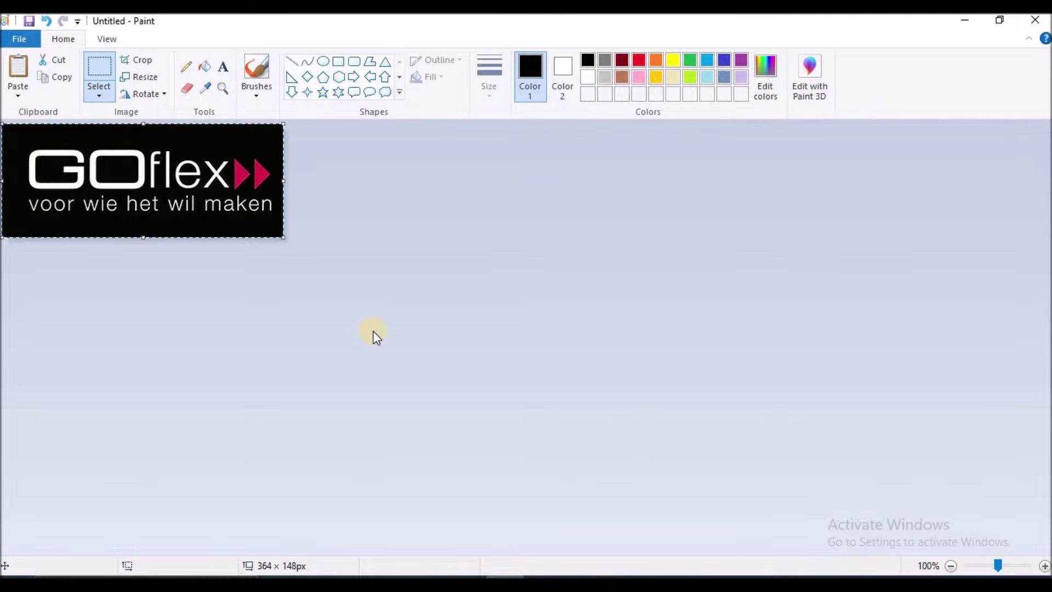
left_click(22, 39)
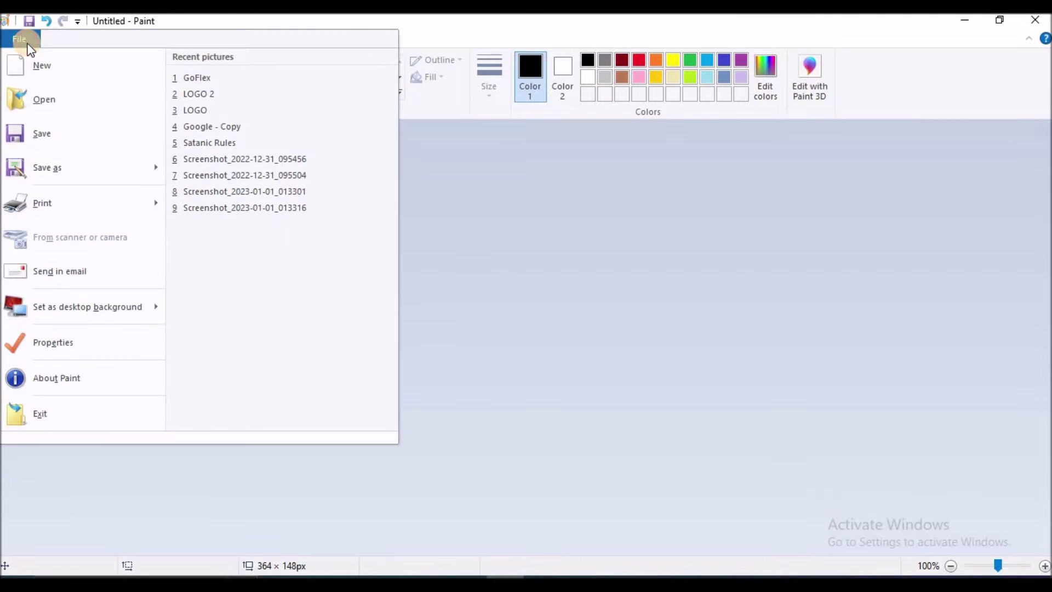
mouse_move(100, 173)
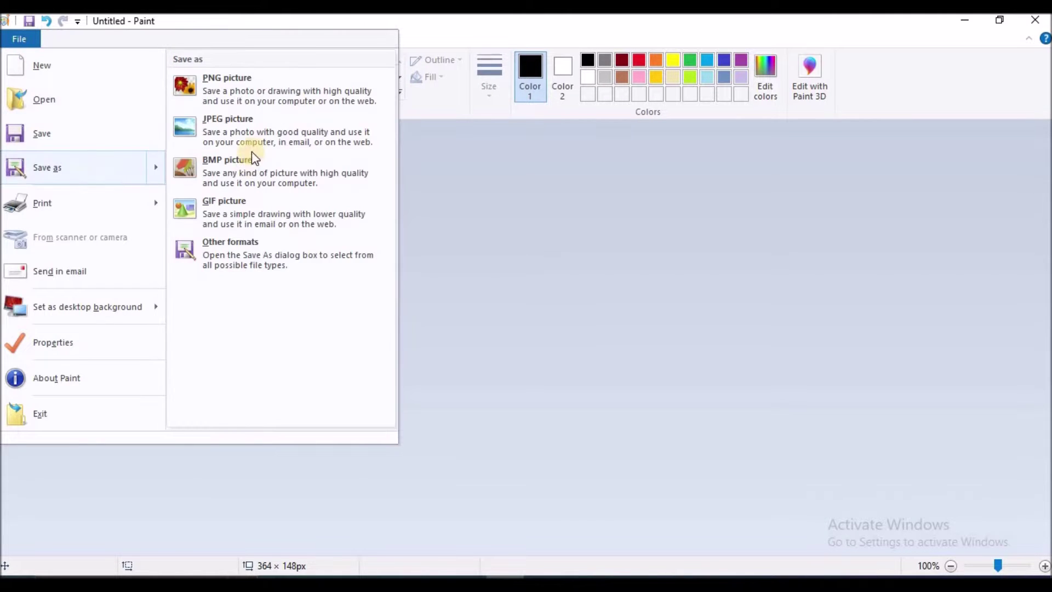
left_click(250, 137)
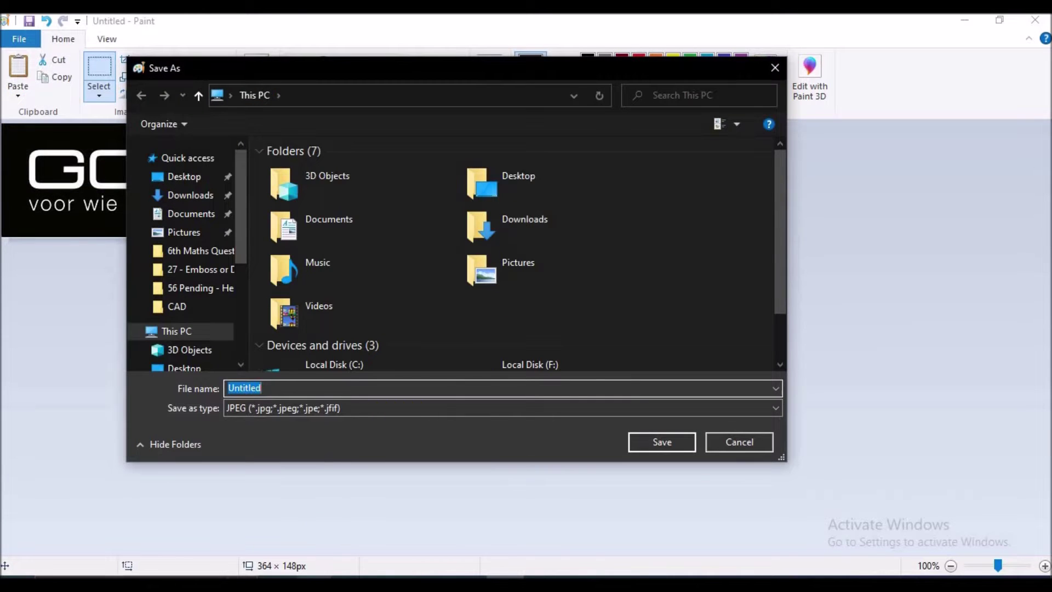
Copy the full path of the project's CAD folder from File Explorer
left_click(258, 512)
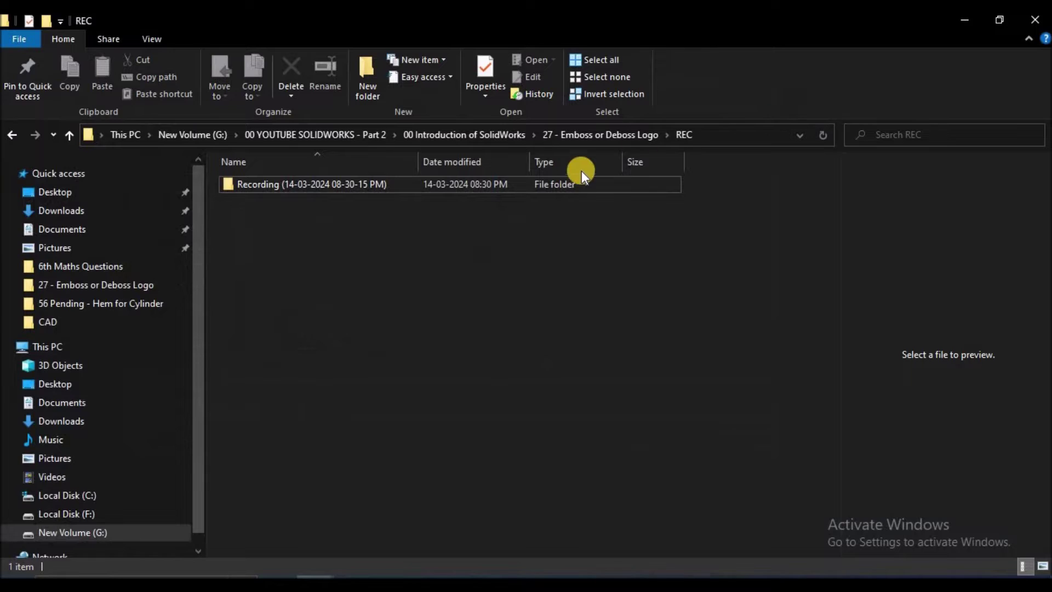
left_click(744, 137)
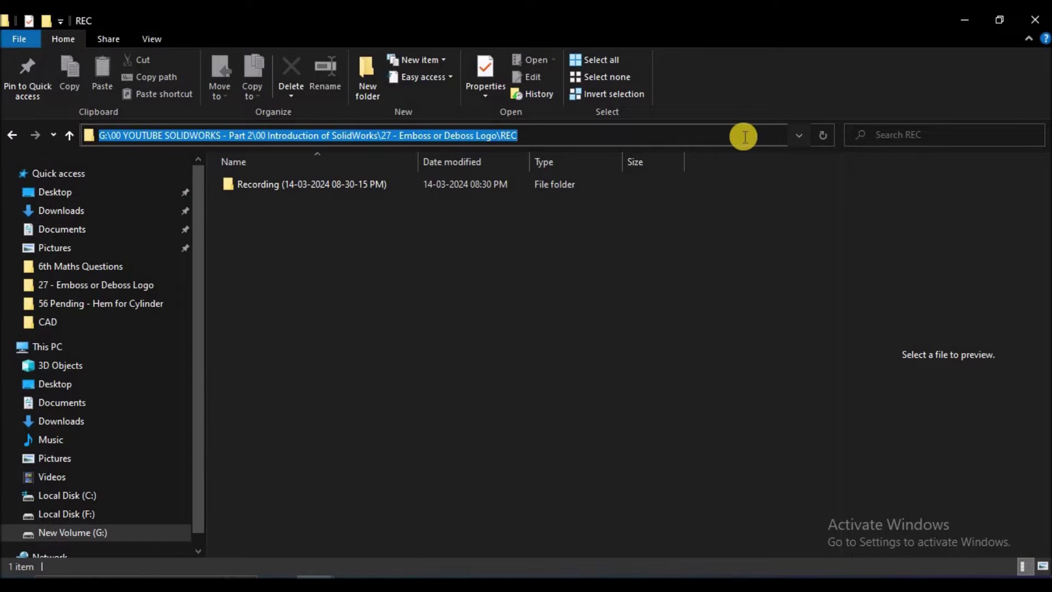
left_click(566, 304)
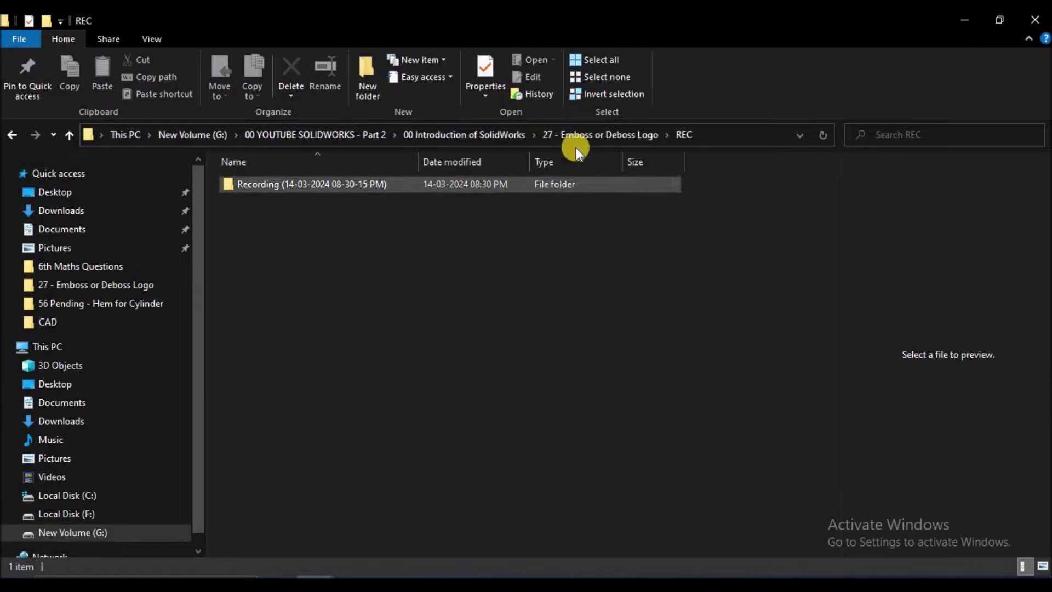
left_click(597, 137)
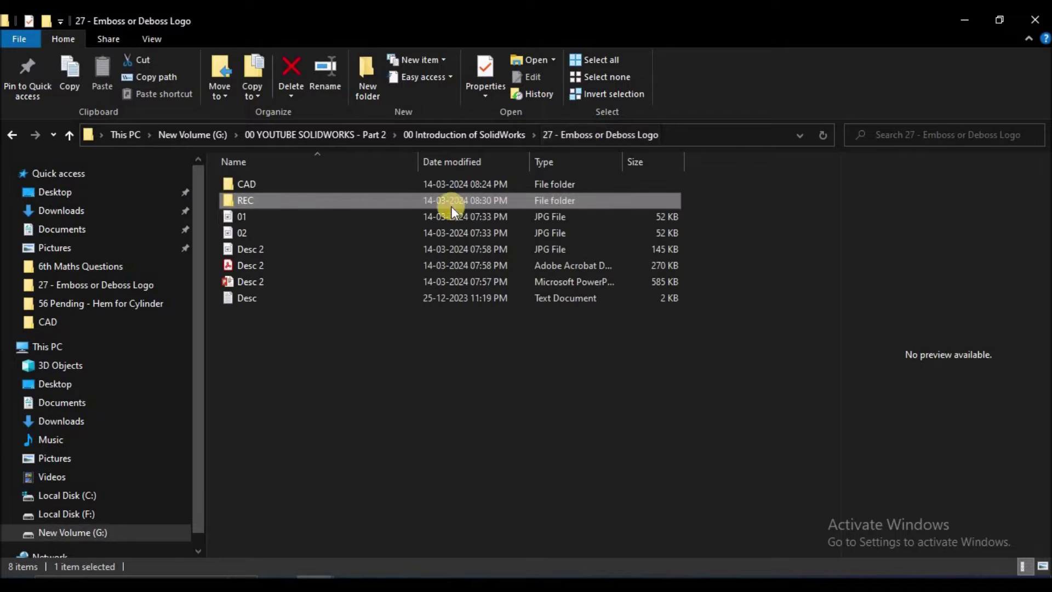
double_click(242, 187)
left_click(747, 134)
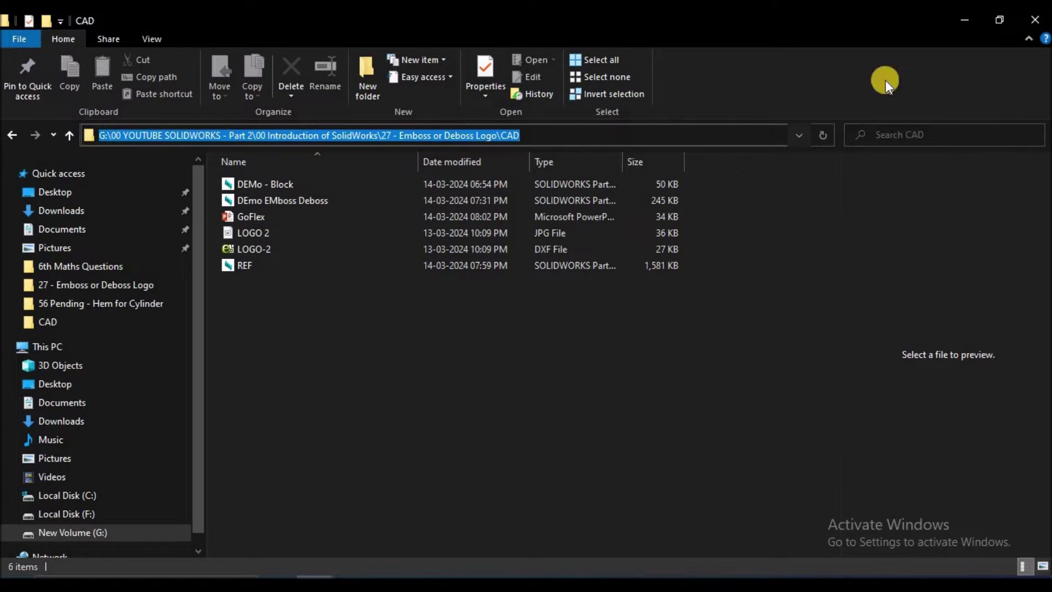
Save the JPEG as 'Logo 01' in the CAD folder
key("alt+Tab")
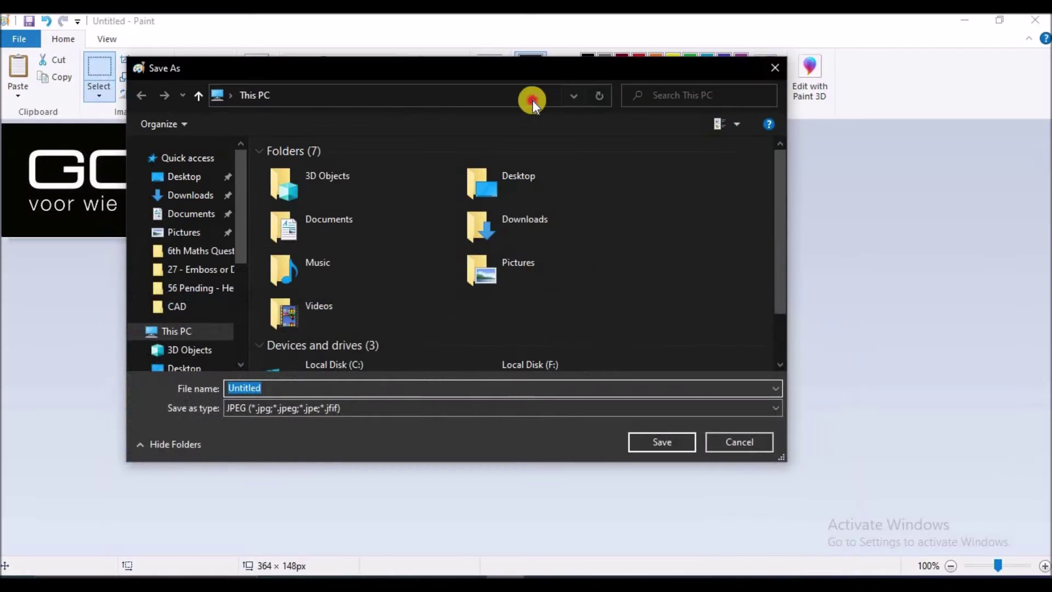
left_click(532, 100)
key("ctrl+v")
key("Return")
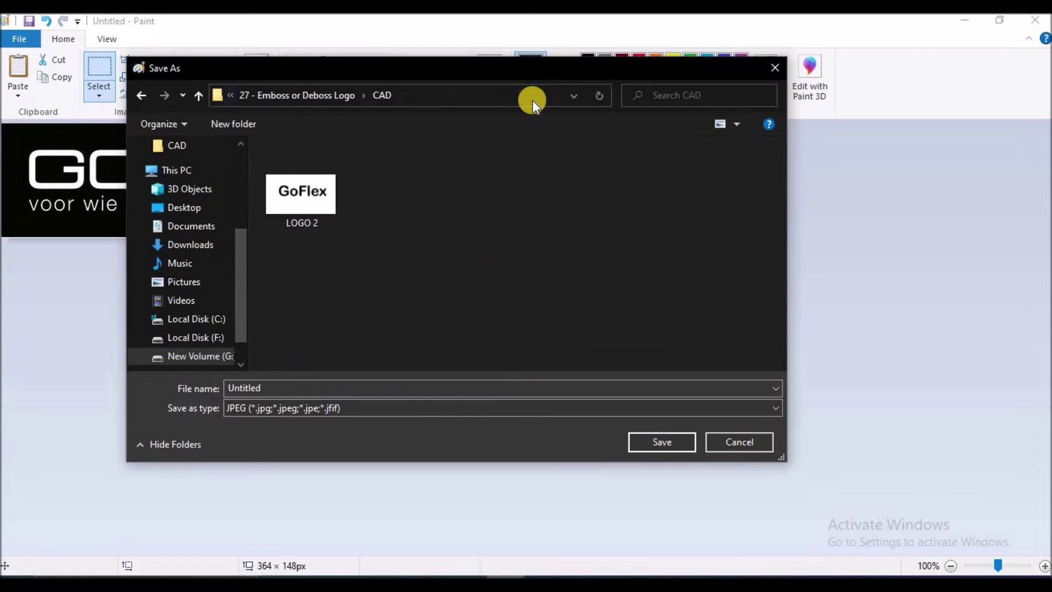
left_click(294, 383)
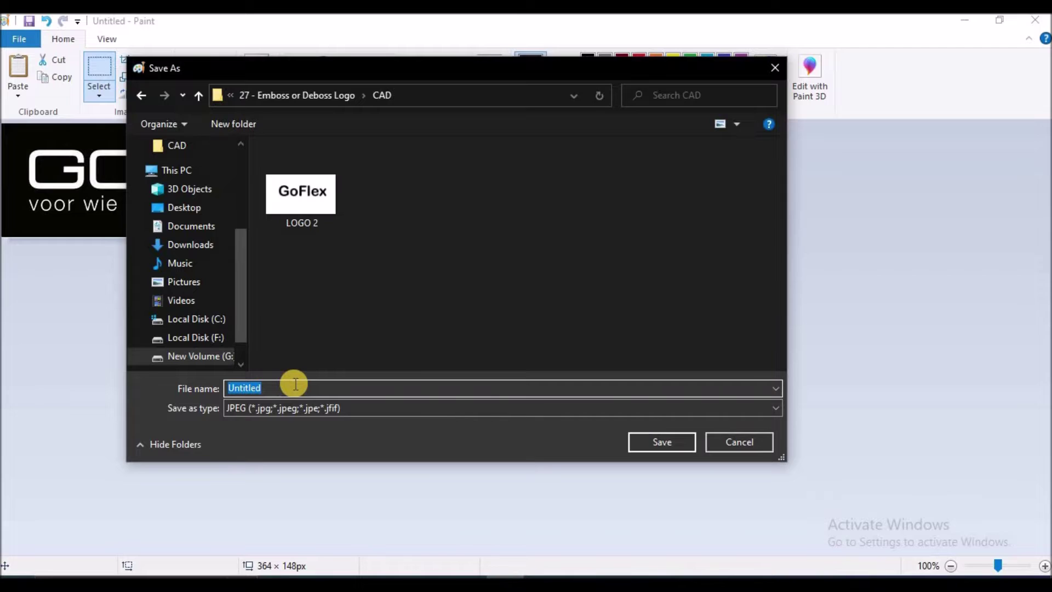
type("Log")
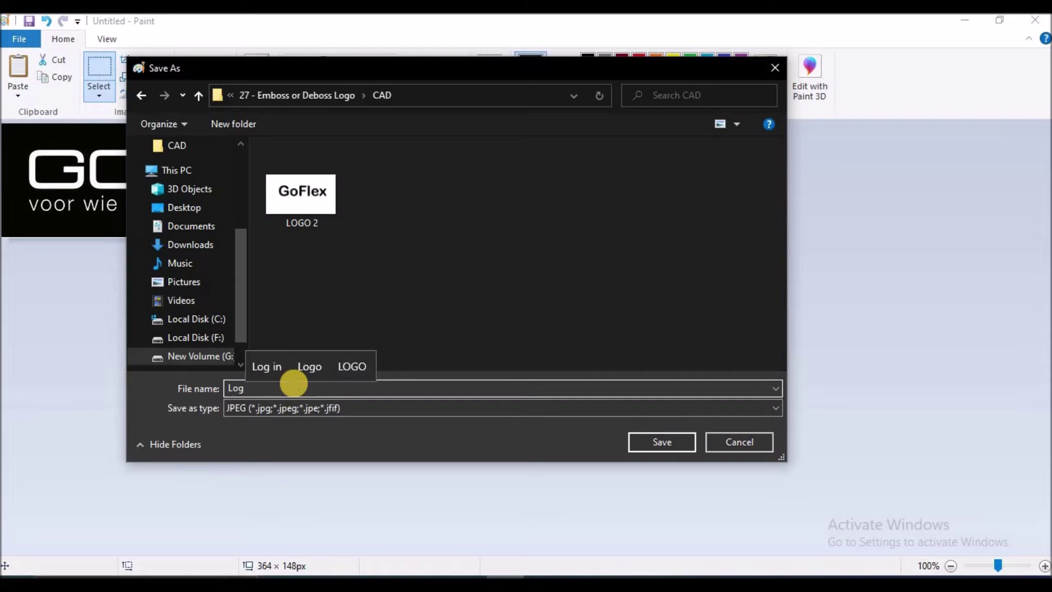
type("o")
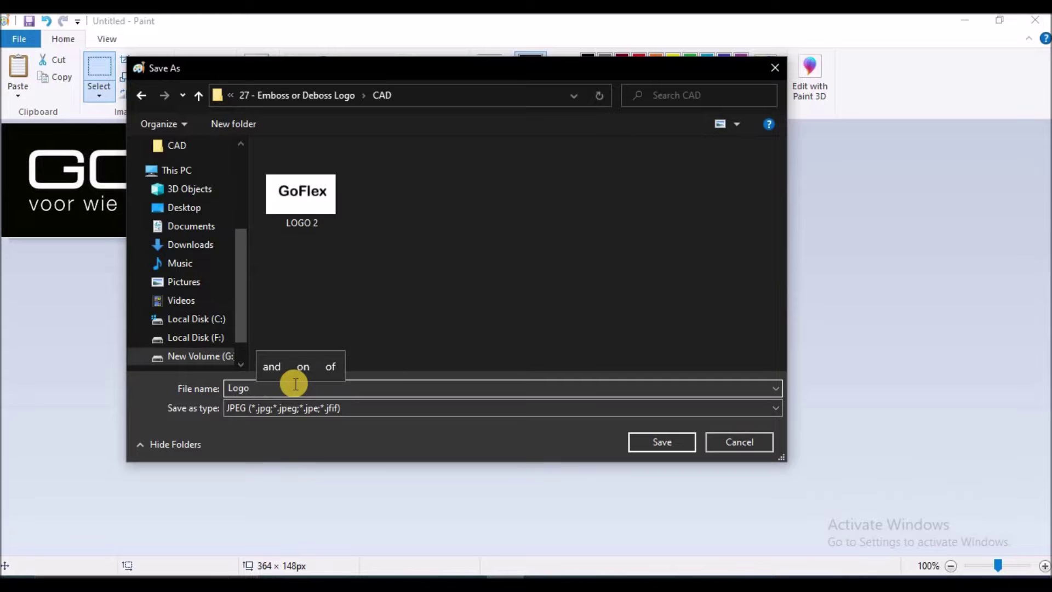
type(" 01")
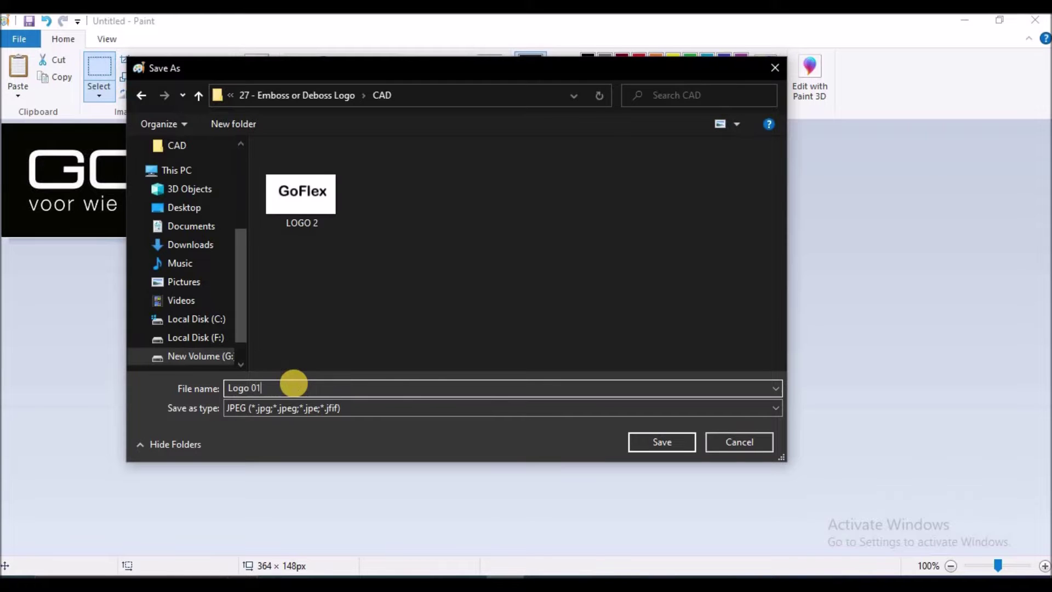
left_click(663, 442)
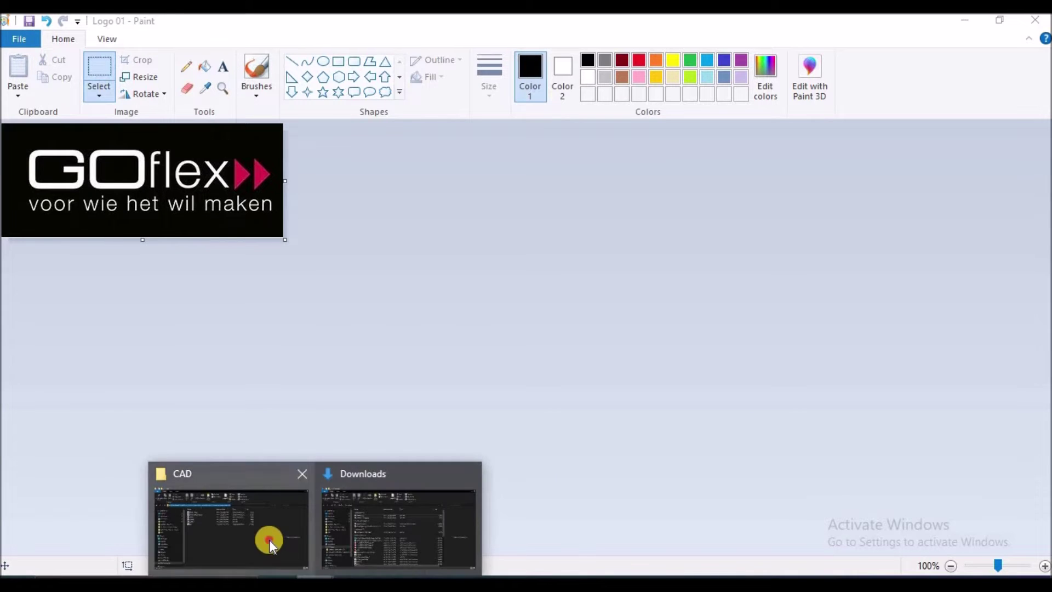
Preview Logo 01 from the CAD folder, then bring back the goflex logo results
left_click(268, 540)
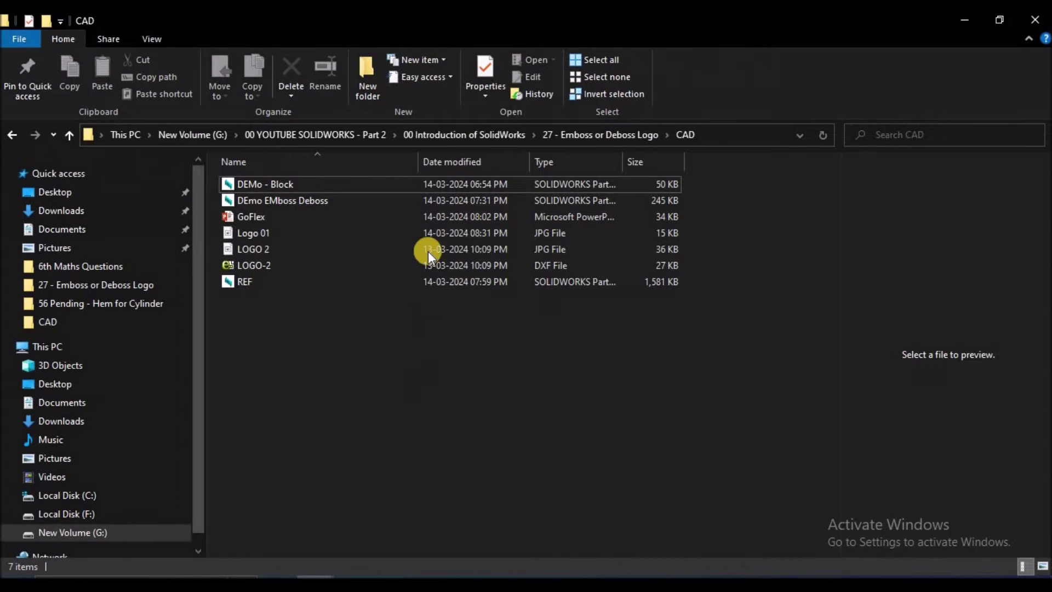
left_click(292, 232)
double_click(292, 232)
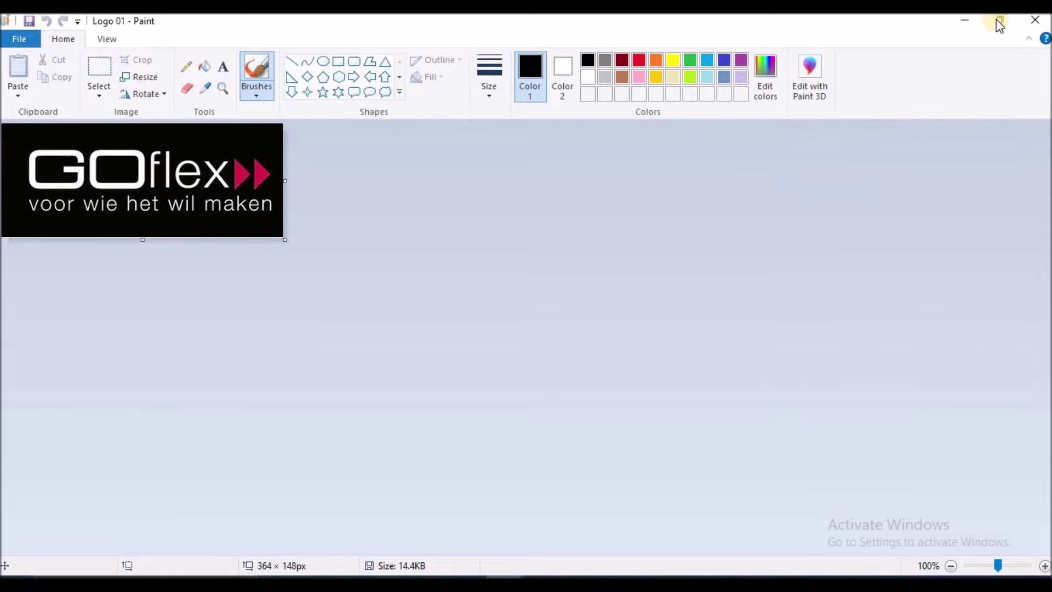
left_click(1035, 22)
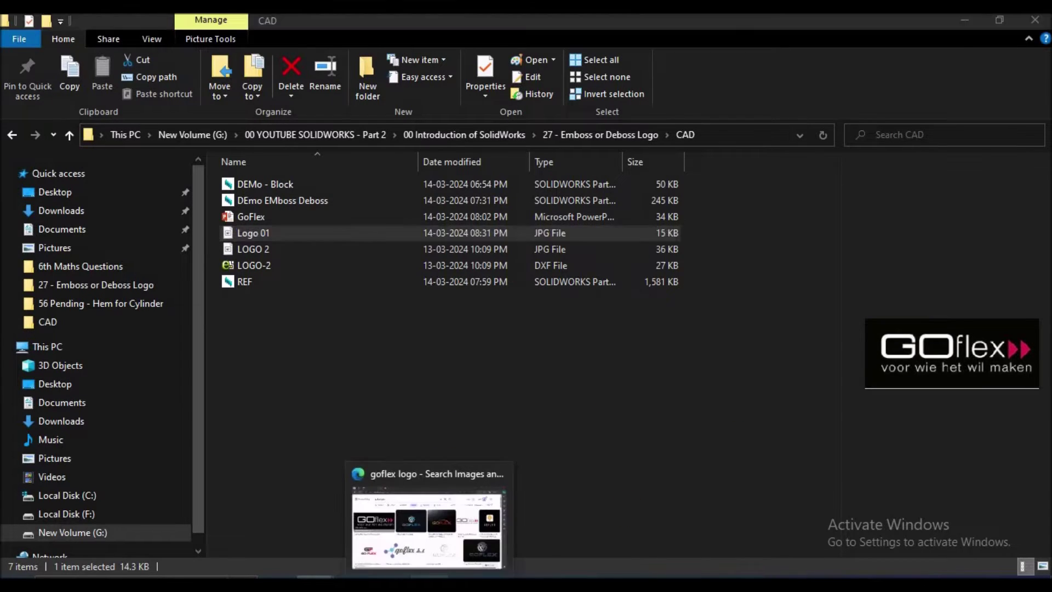
left_click(427, 526)
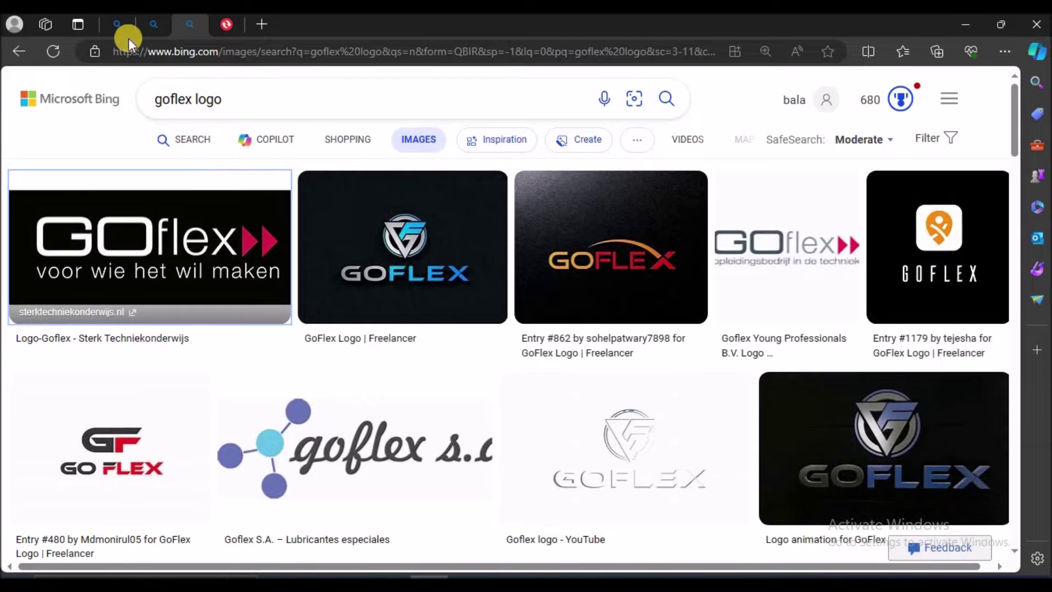
Look through the illustrator and photoshop 7.0 image results in the browser tabs
left_click(119, 27)
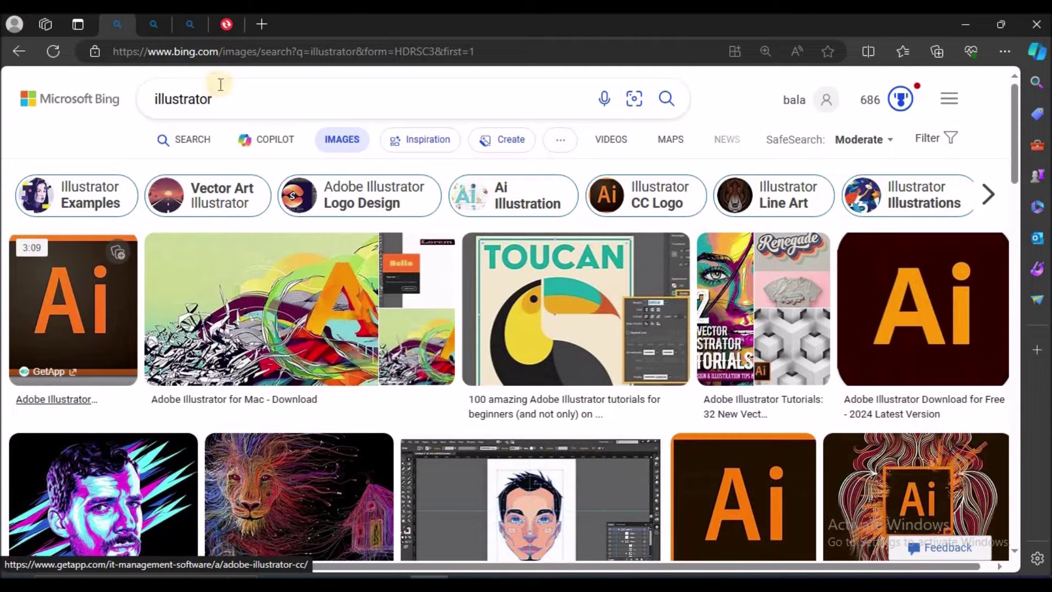
left_click(163, 28)
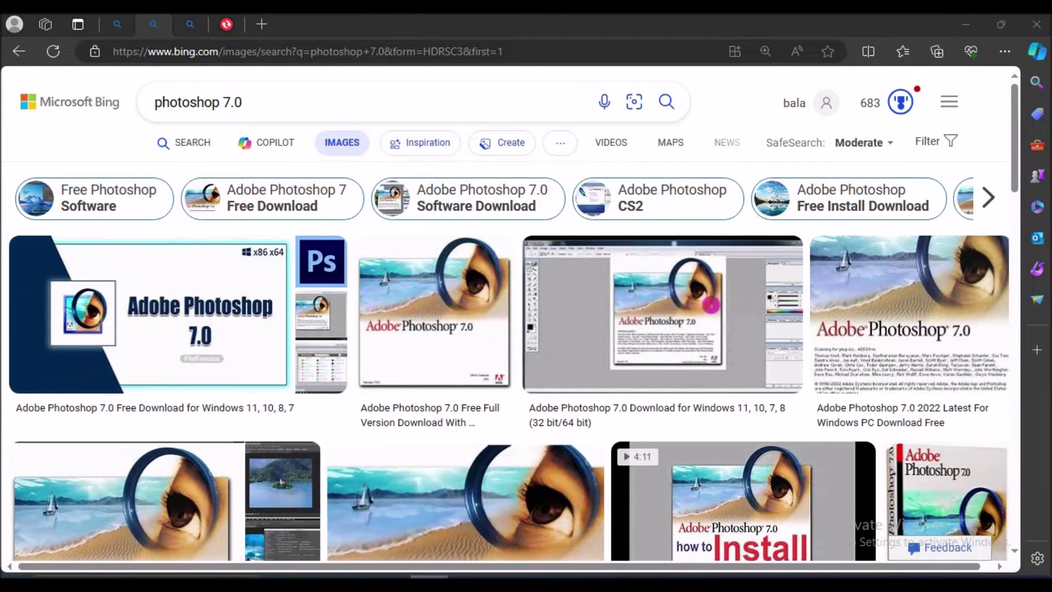
key("alt+Tab")
key("alt+Tab")
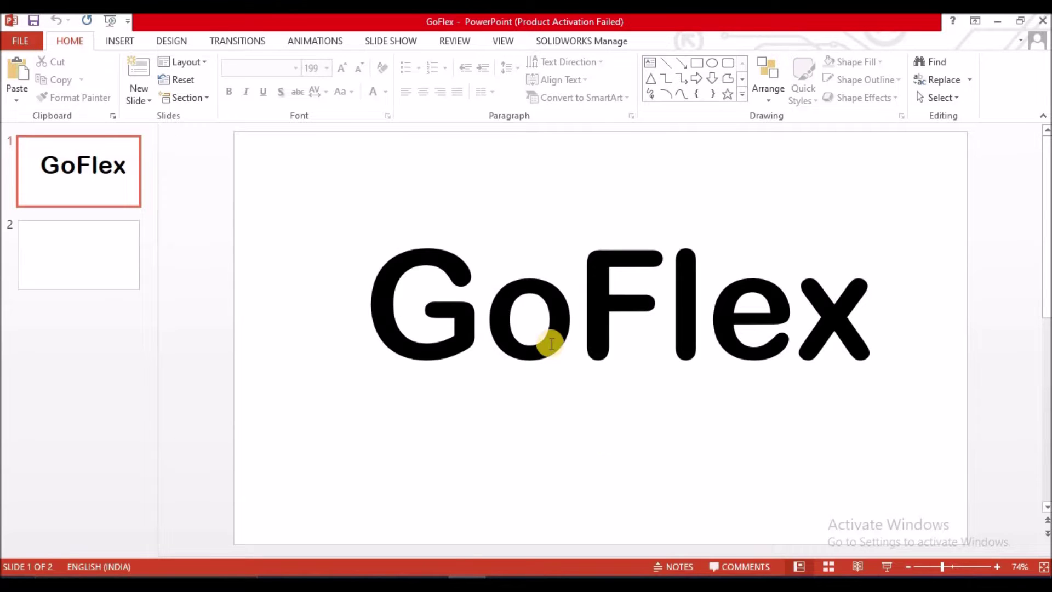
left_click(649, 63)
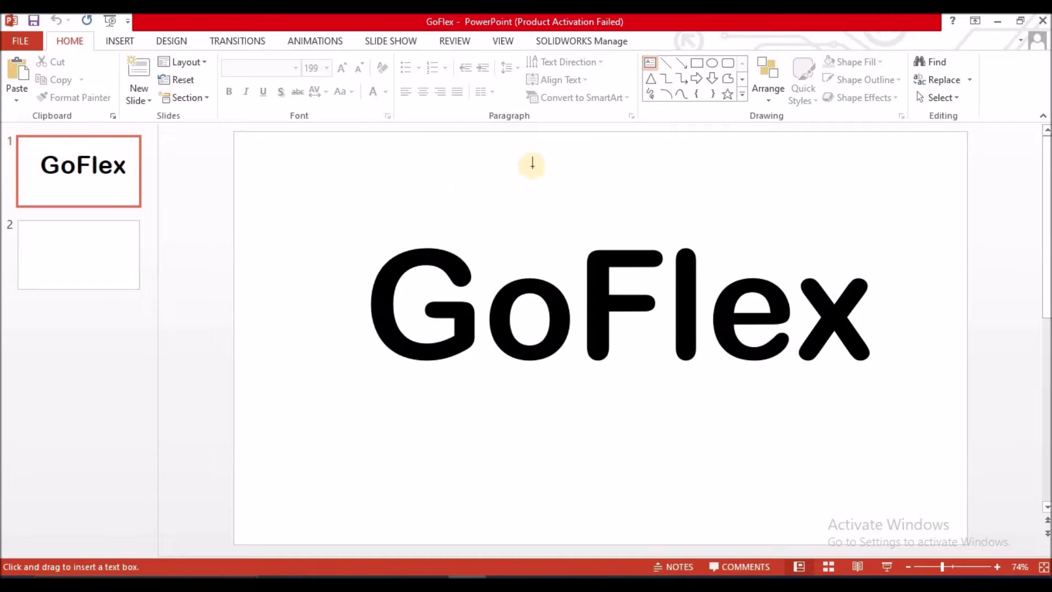
left_click(507, 162)
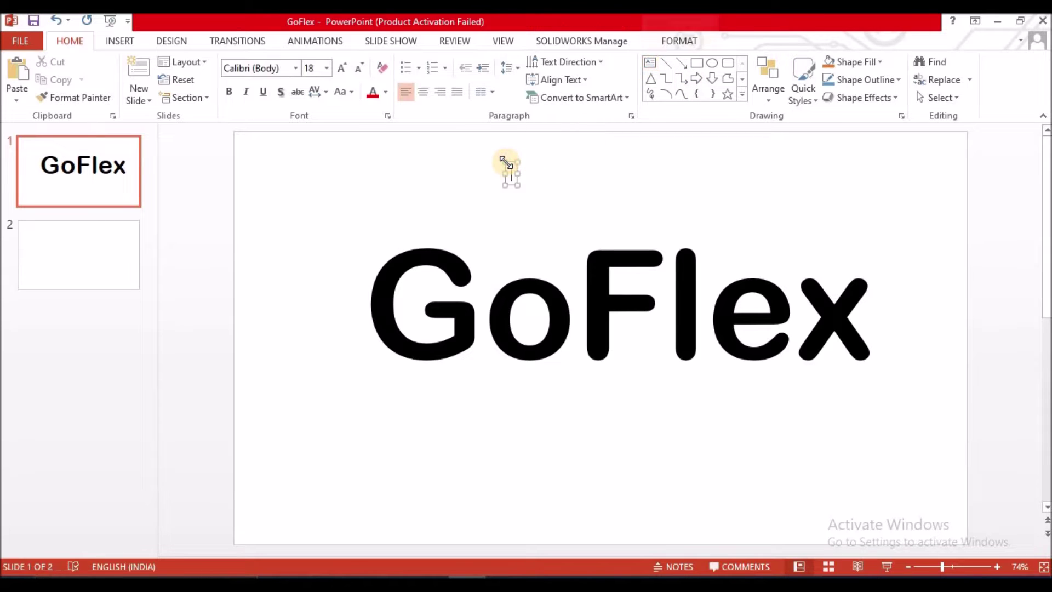
type("G")
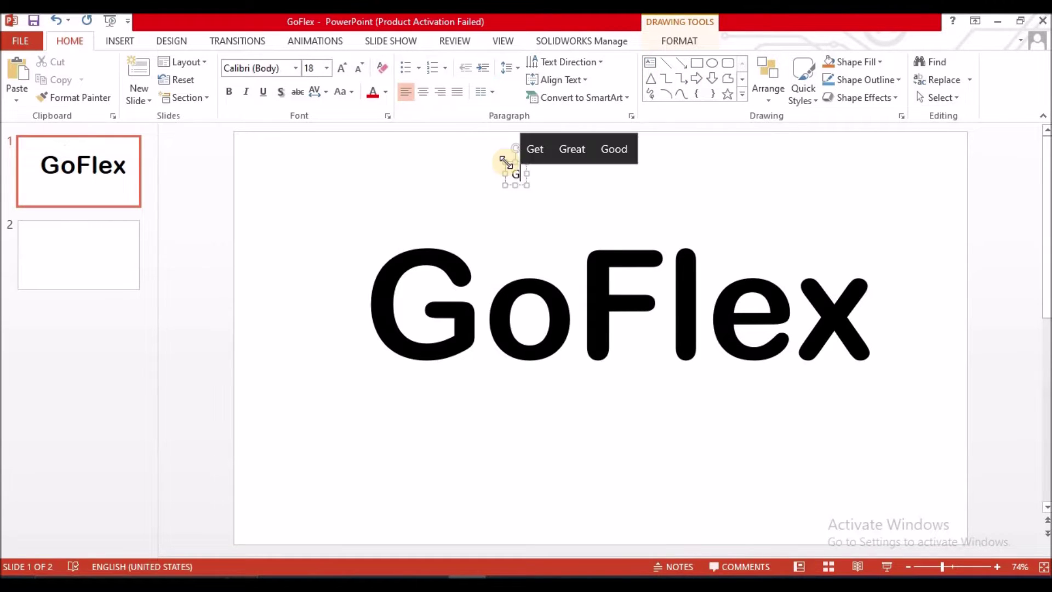
type("o")
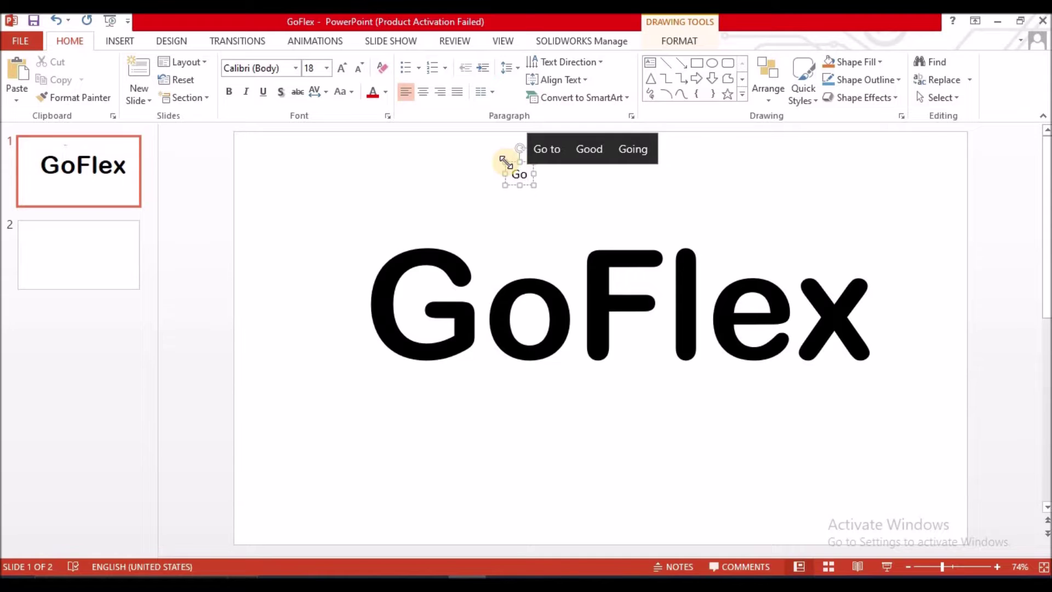
type("Flex")
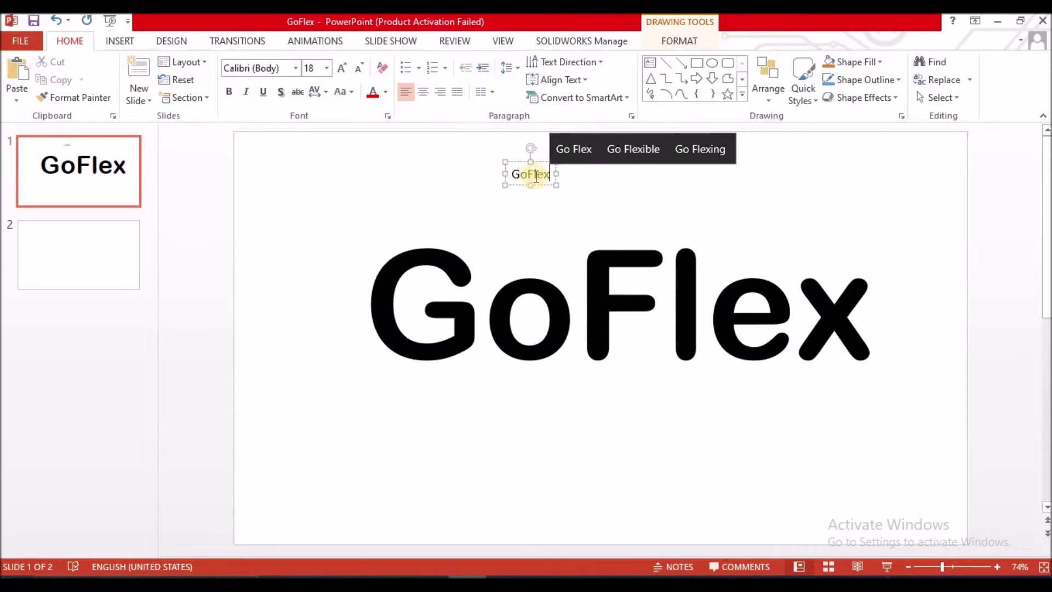
left_click(536, 175)
double_click(536, 175)
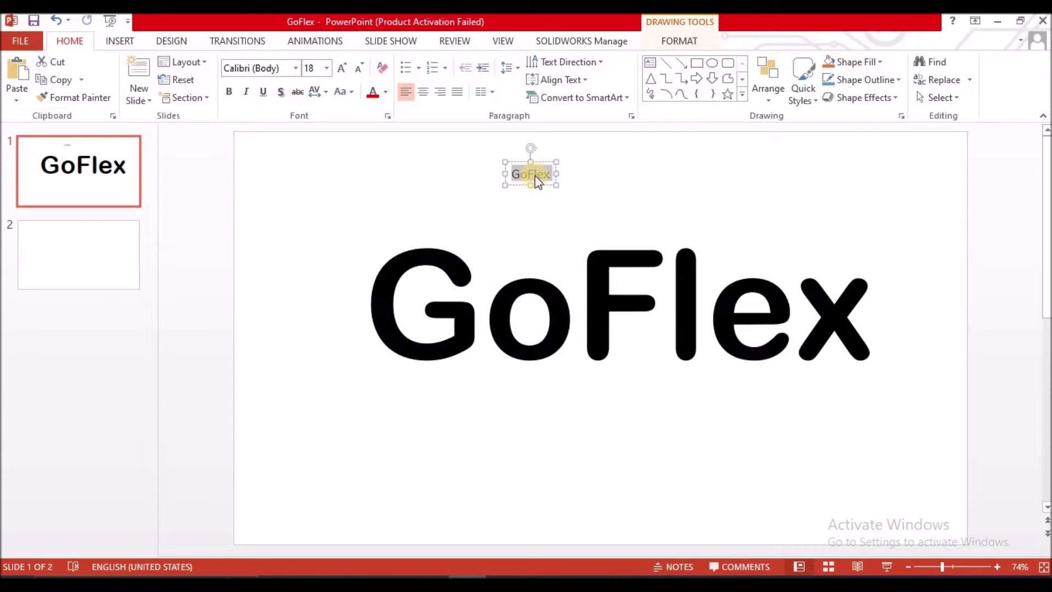
key("ctrl+shift+period")
key("ctrl+shift+period")
key("ctrl+shift+period")
key("ctrl+shift+period")
key("ctrl+shift+period")
key("ctrl+shift+period")
key("ctrl+shift+period")
key("ctrl+shift+period")
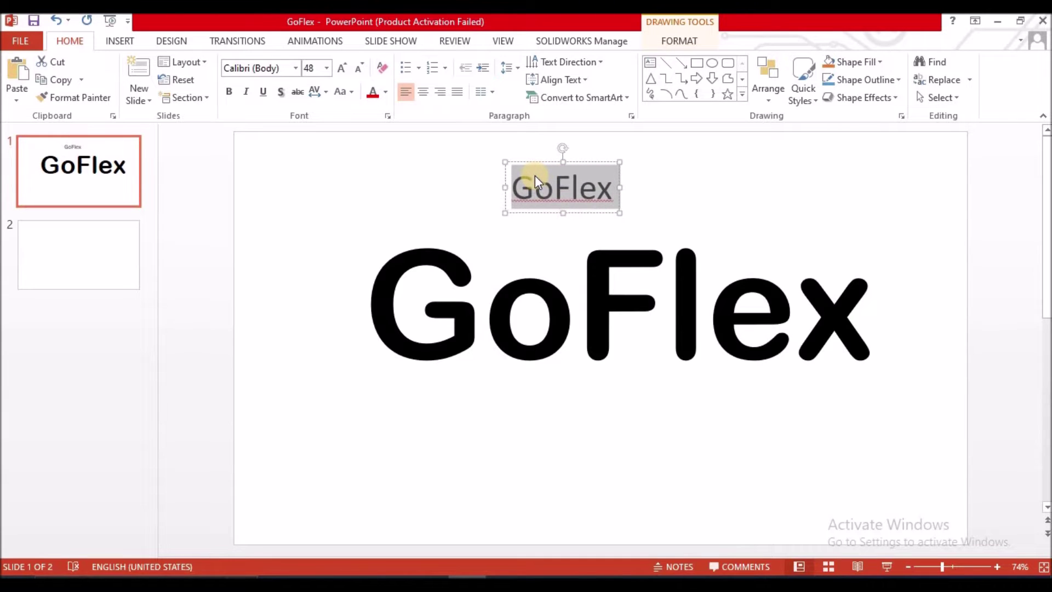
left_click(292, 74)
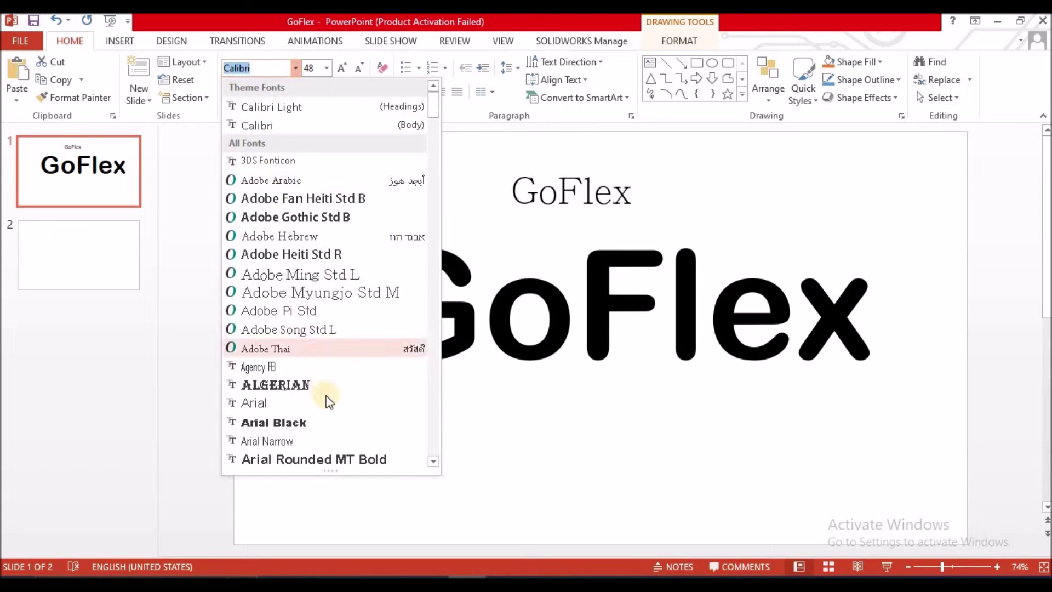
left_click(335, 460)
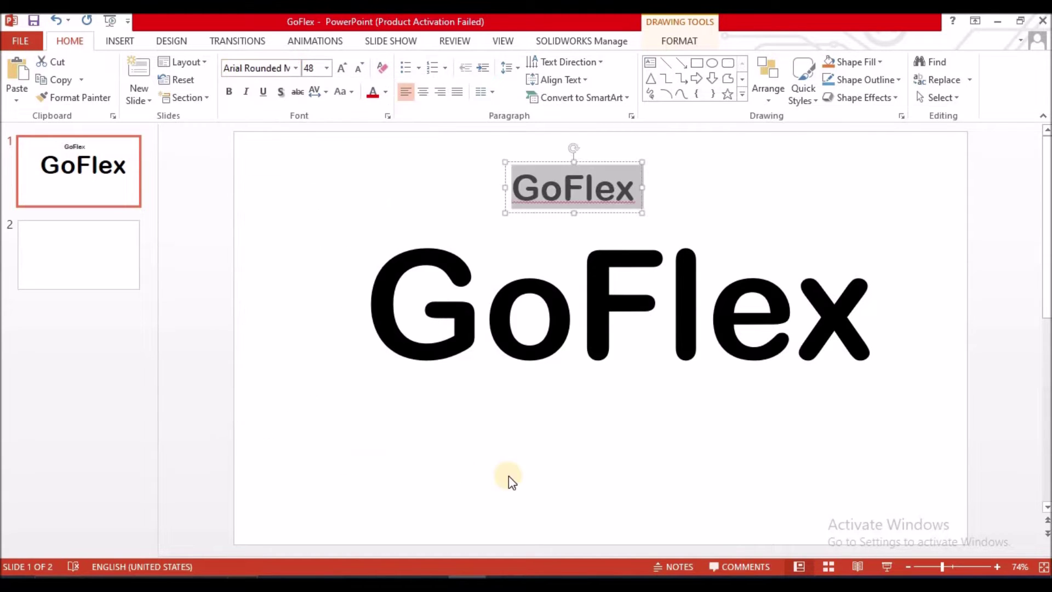
left_click(711, 143)
left_click(590, 211)
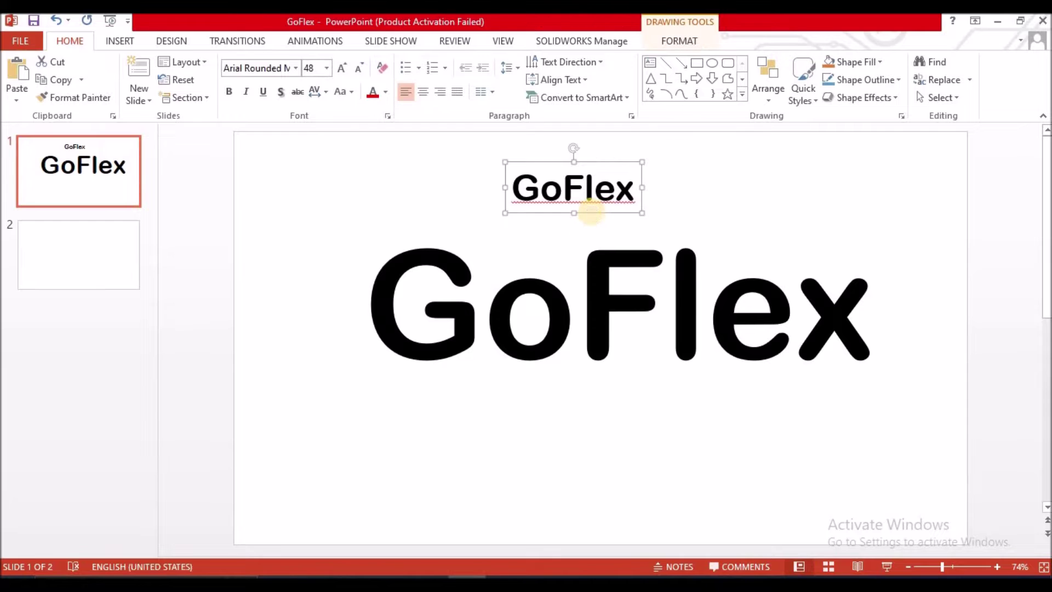
key("Delete")
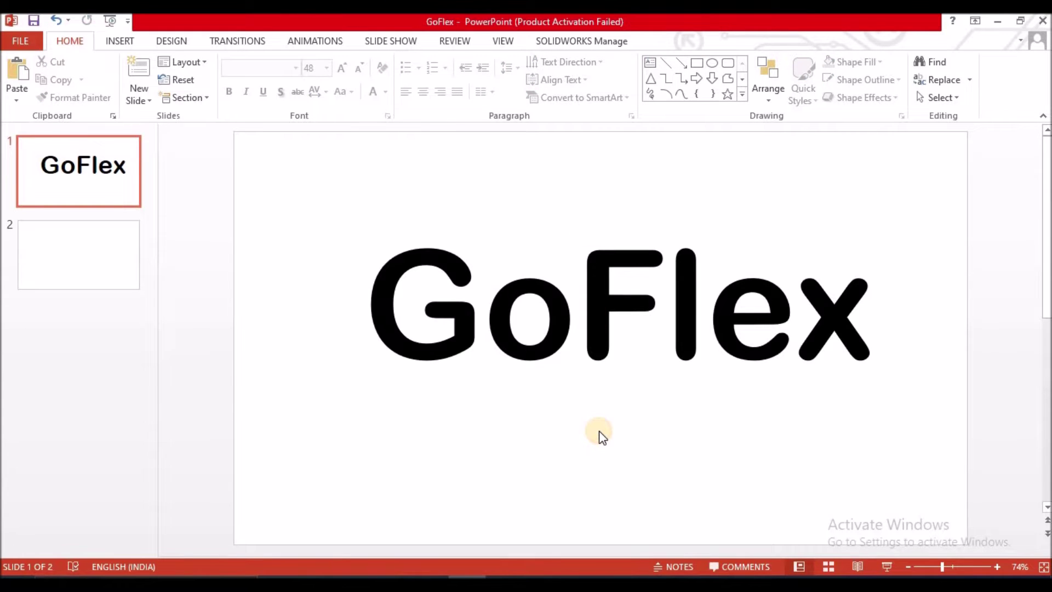
Delete the empty second slide and export just the GoFlex slide as a JPEG to CAD
left_click(101, 271)
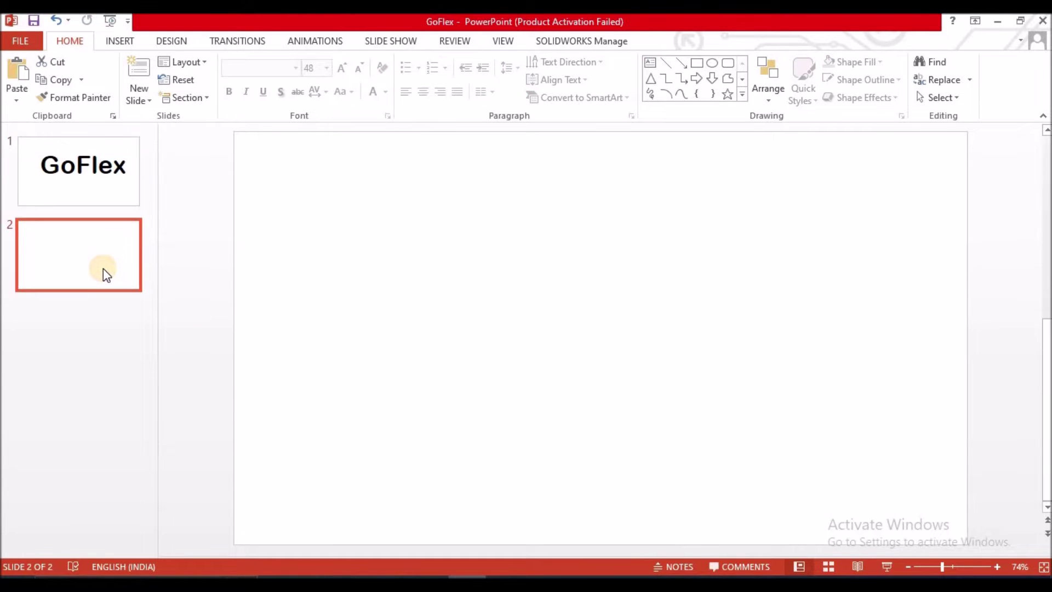
key("Delete")
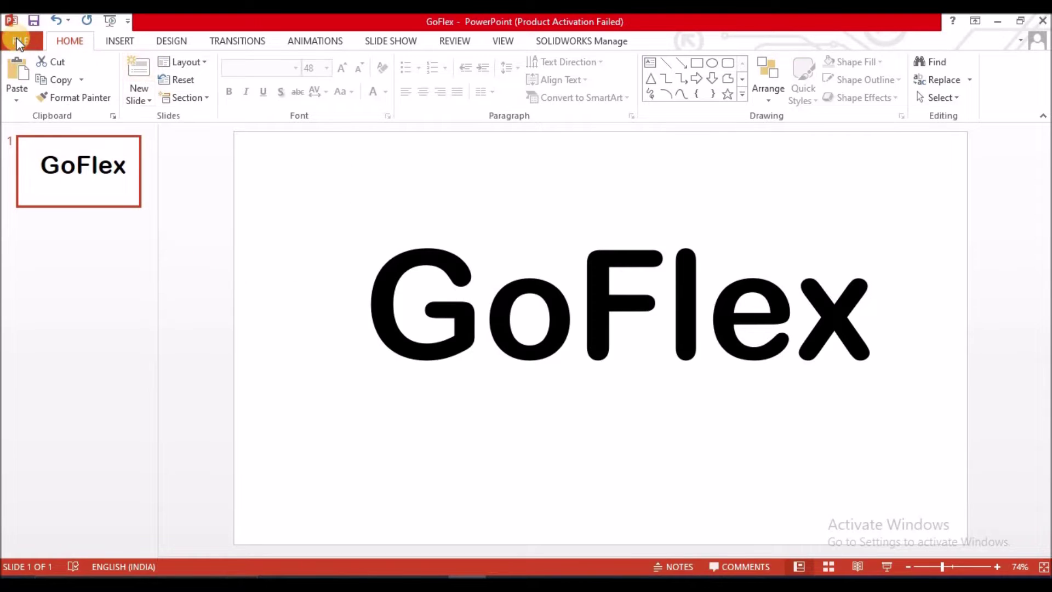
left_click(20, 40)
left_click(56, 198)
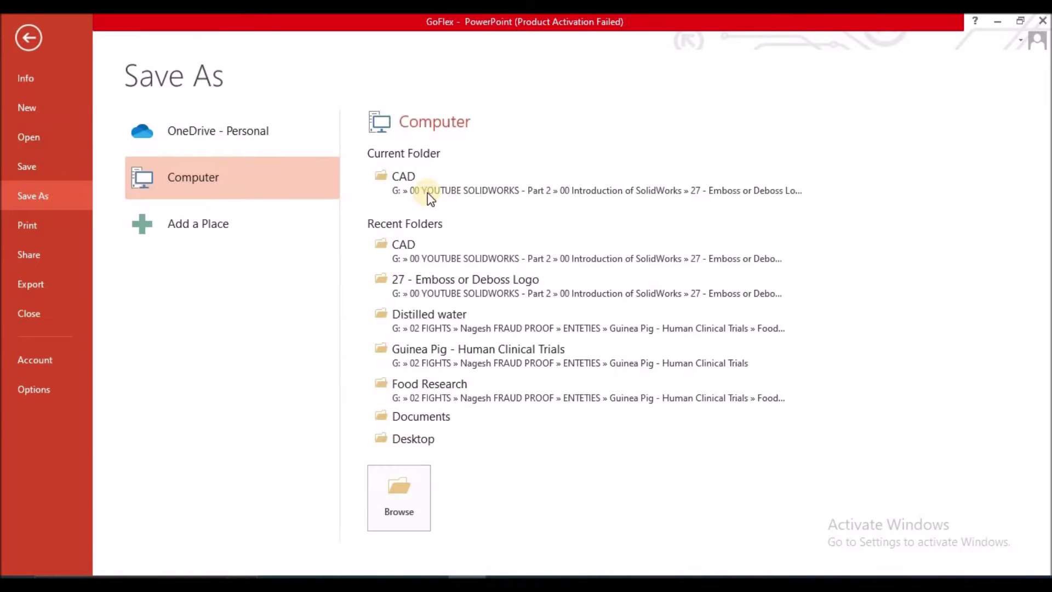
left_click(466, 185)
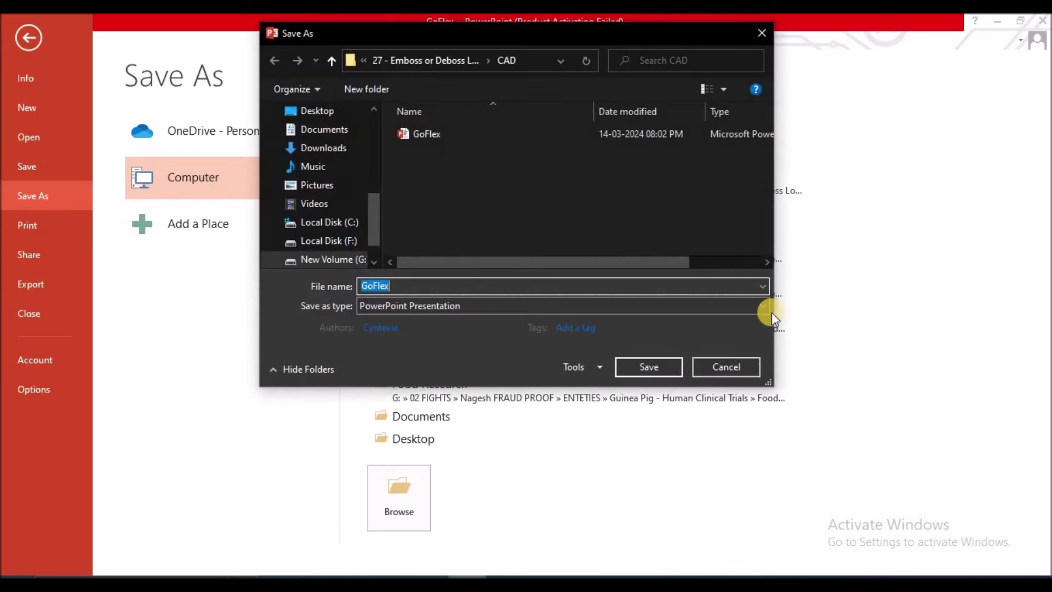
left_click(763, 307)
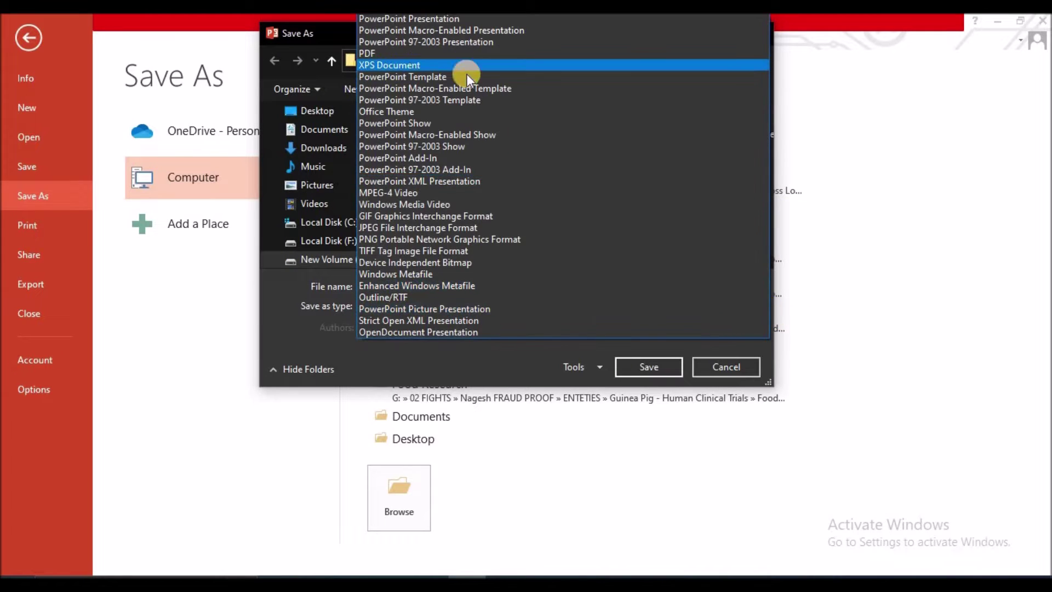
left_click(461, 230)
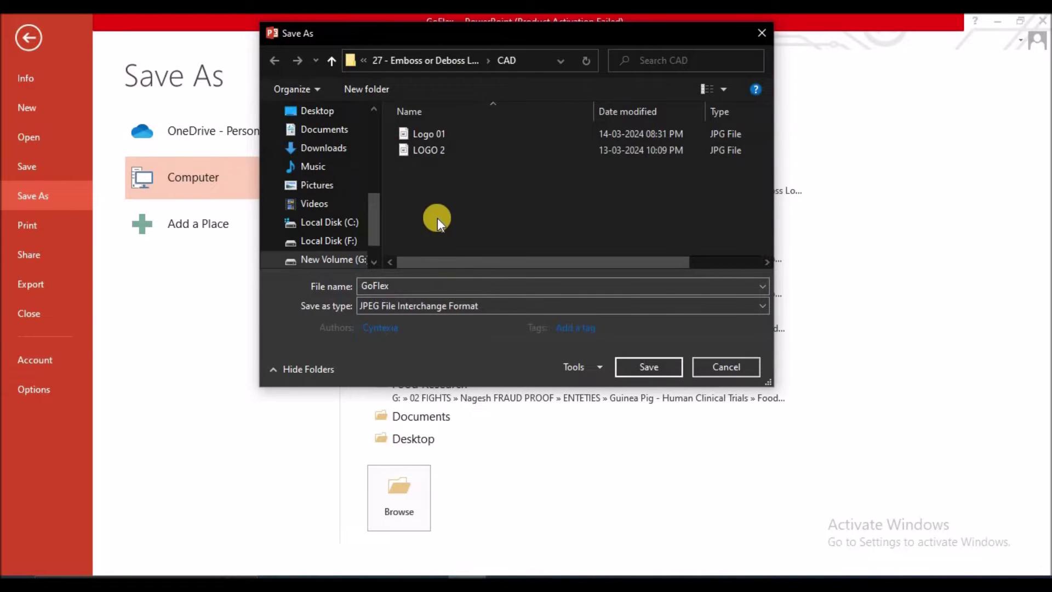
double_click(420, 283)
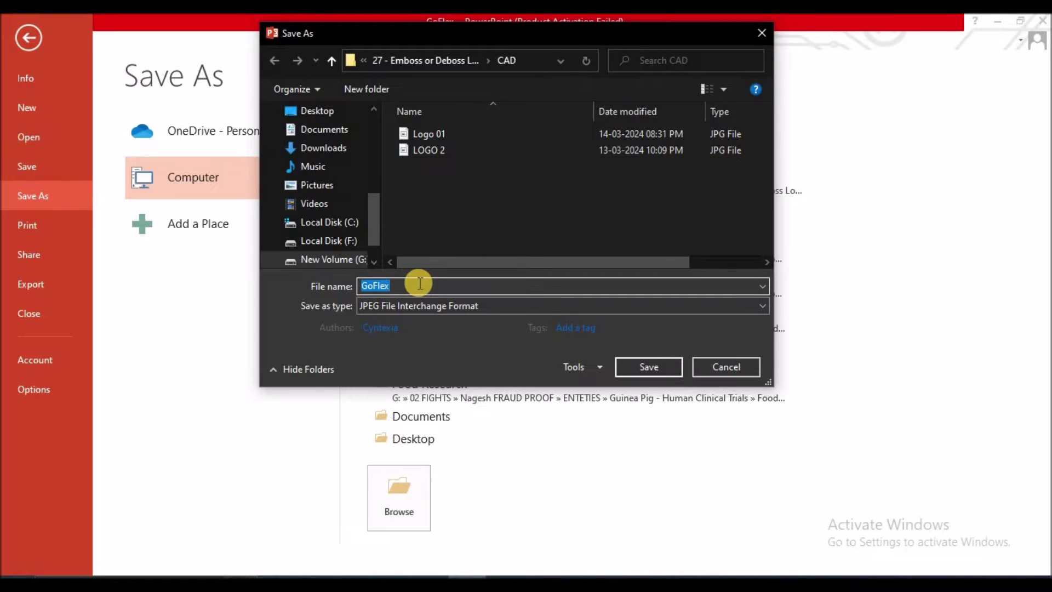
left_click(655, 369)
left_click(526, 345)
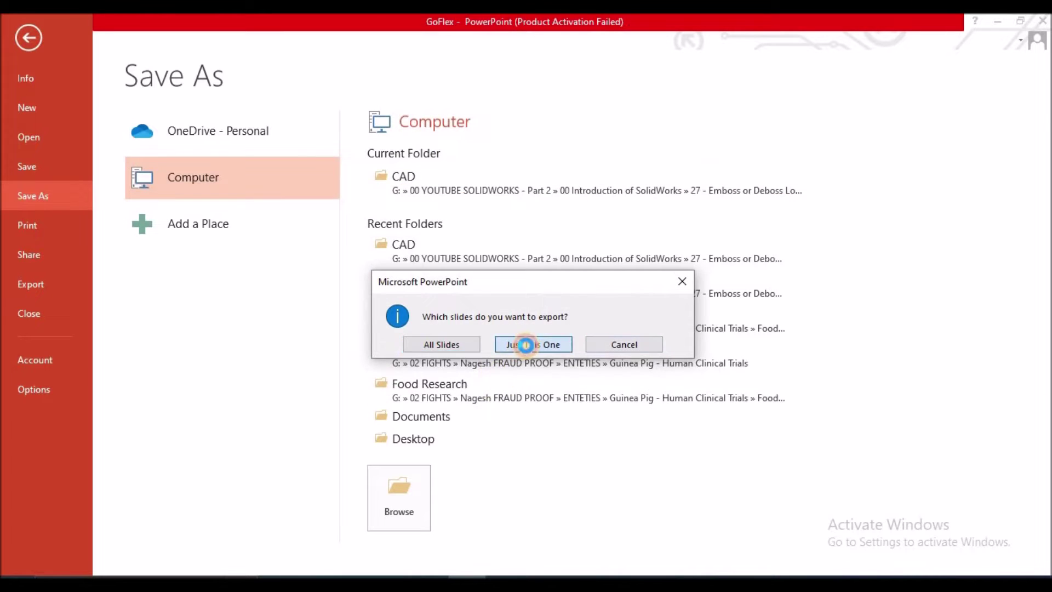
Verify the exported GoFlex JPG (1280 × 720) from the CAD folder, then return to the browser
left_click(997, 21)
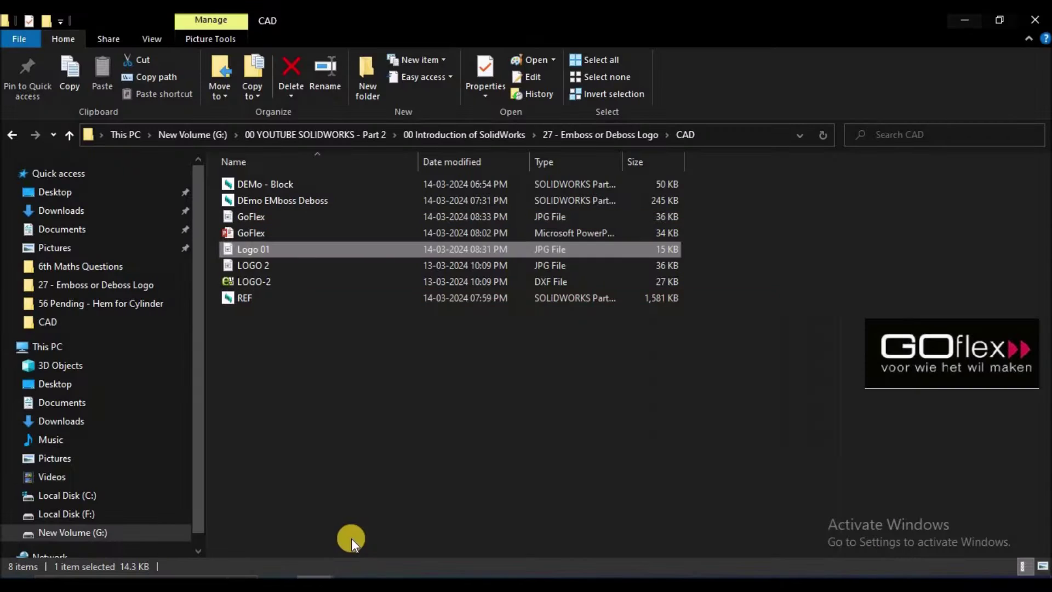
left_click(315, 575)
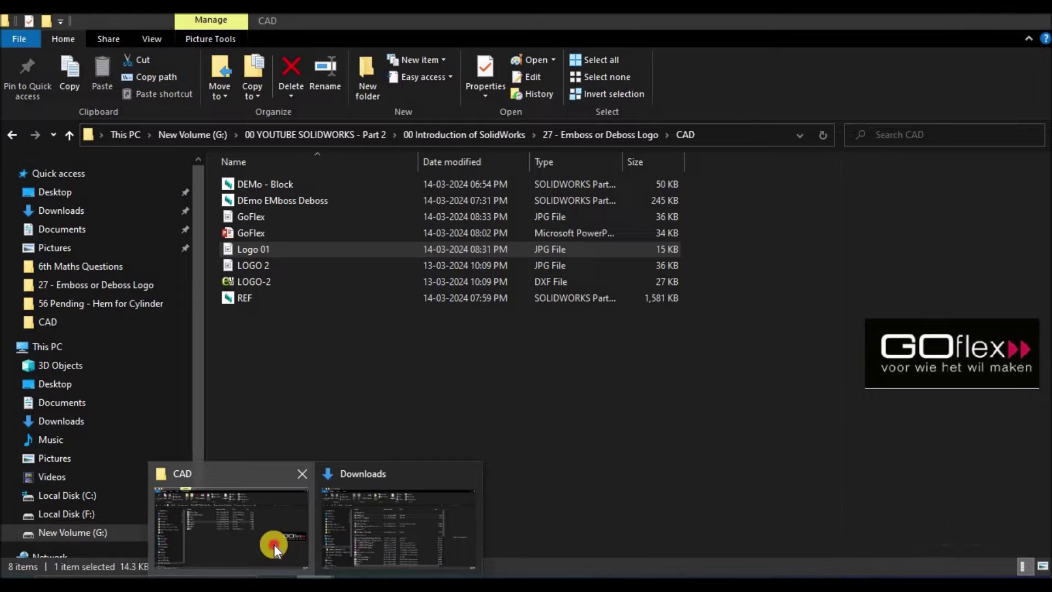
left_click(274, 544)
left_click(333, 423)
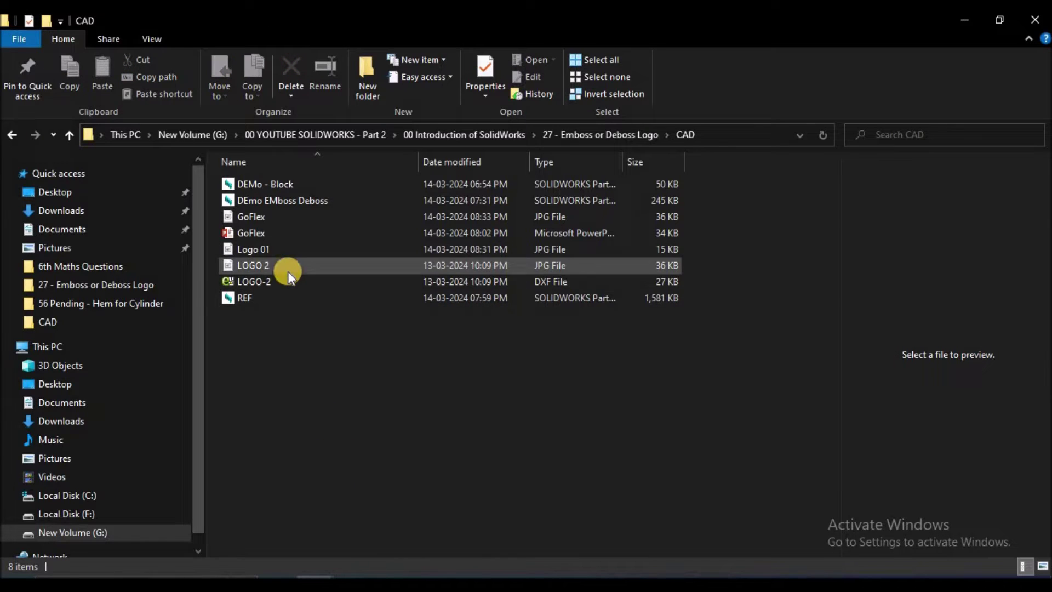
double_click(258, 218)
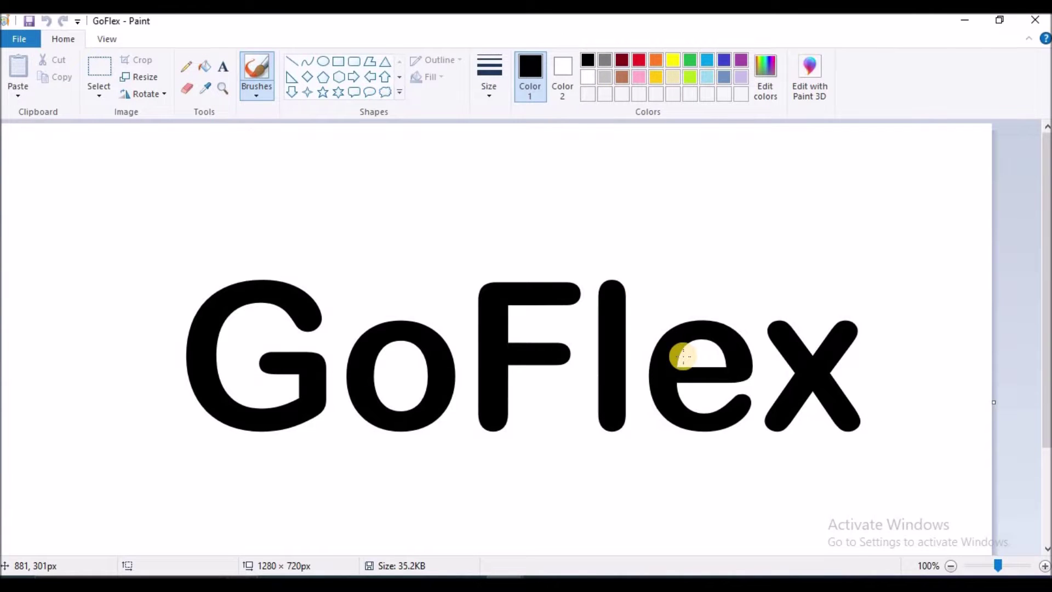
left_click(1037, 22)
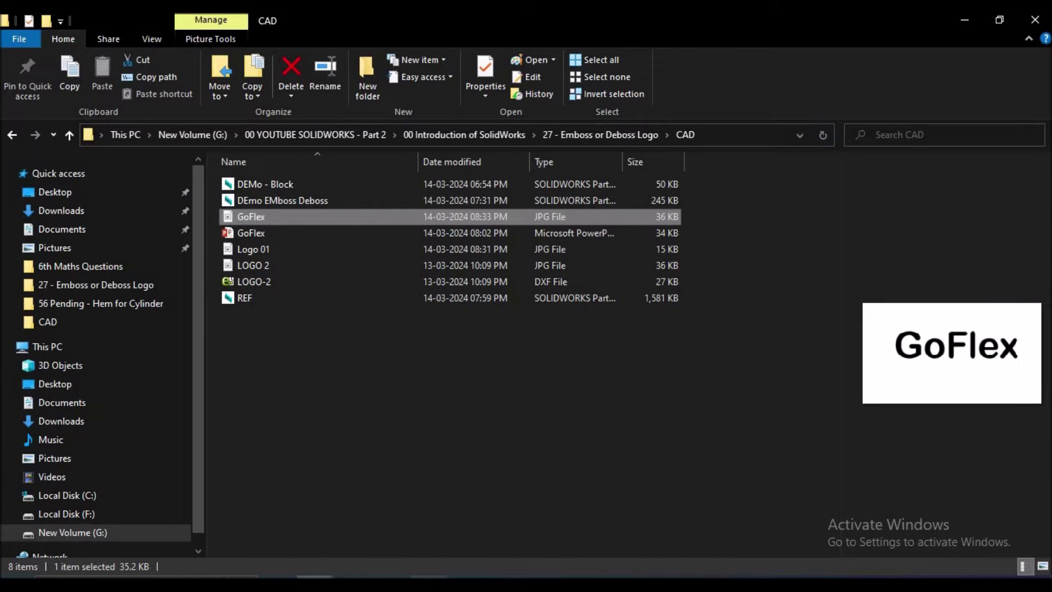
left_click(429, 577)
Upload GoFlex.jpg from the CAD folder to the Convertio converter
left_click(227, 25)
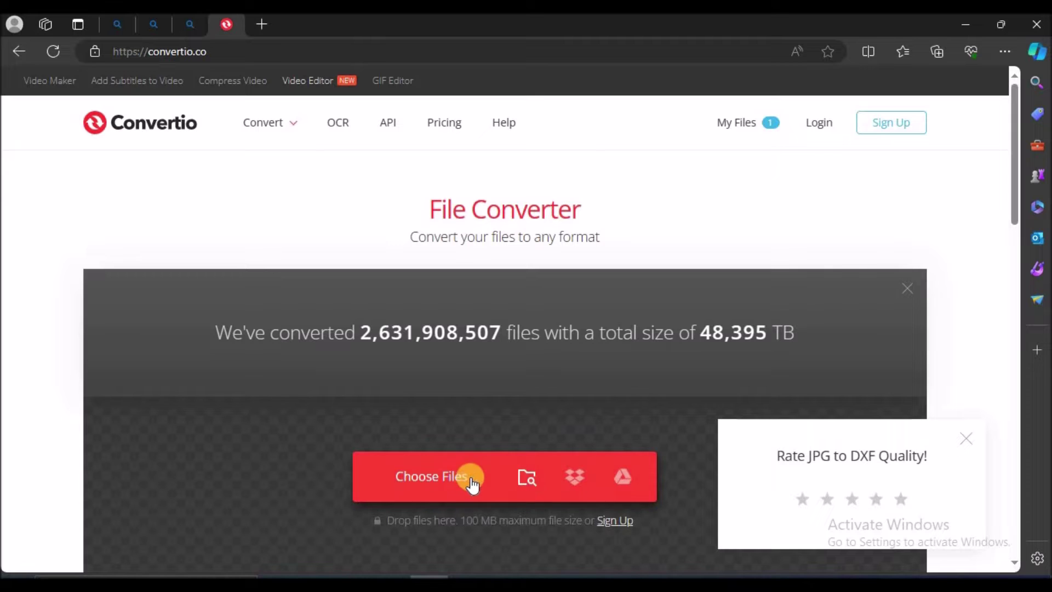
left_click(441, 484)
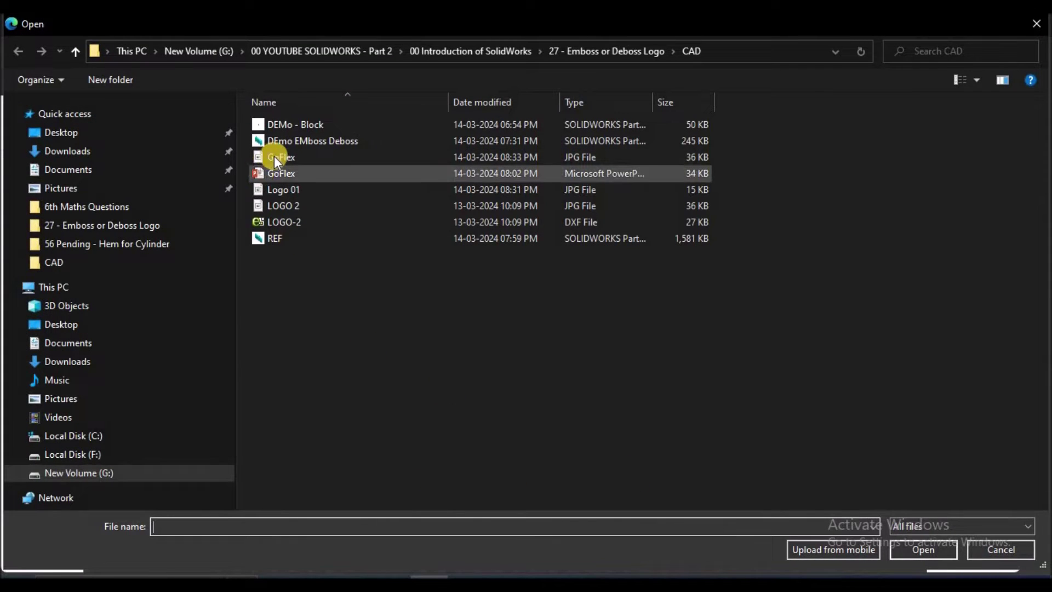
left_click(274, 156)
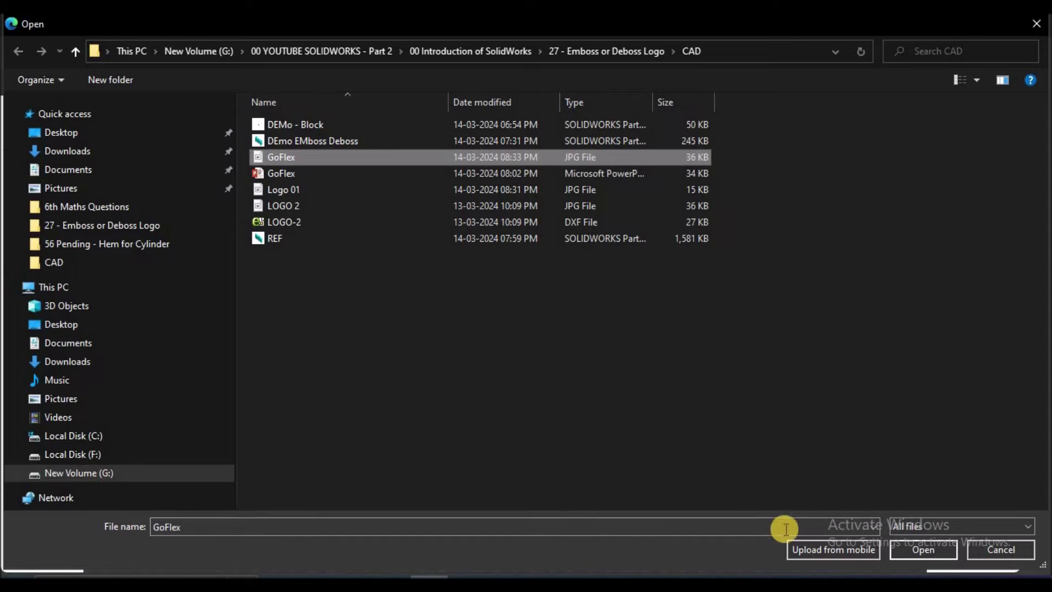
left_click(926, 553)
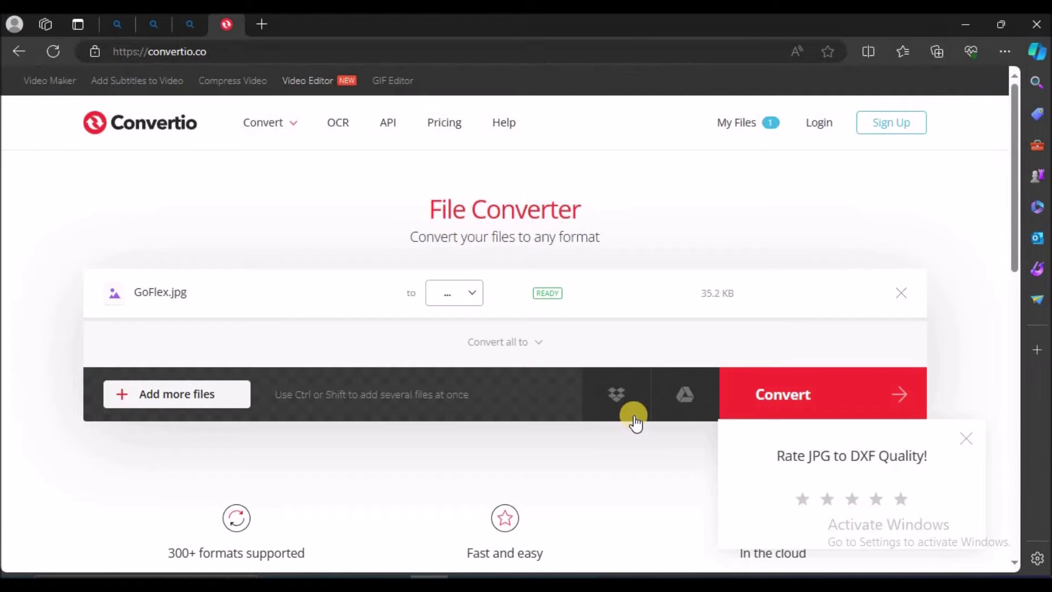
Convert GoFlex.jpg to CAD DXF format and download GoFlex_1.dxf
left_click(473, 294)
left_click(463, 527)
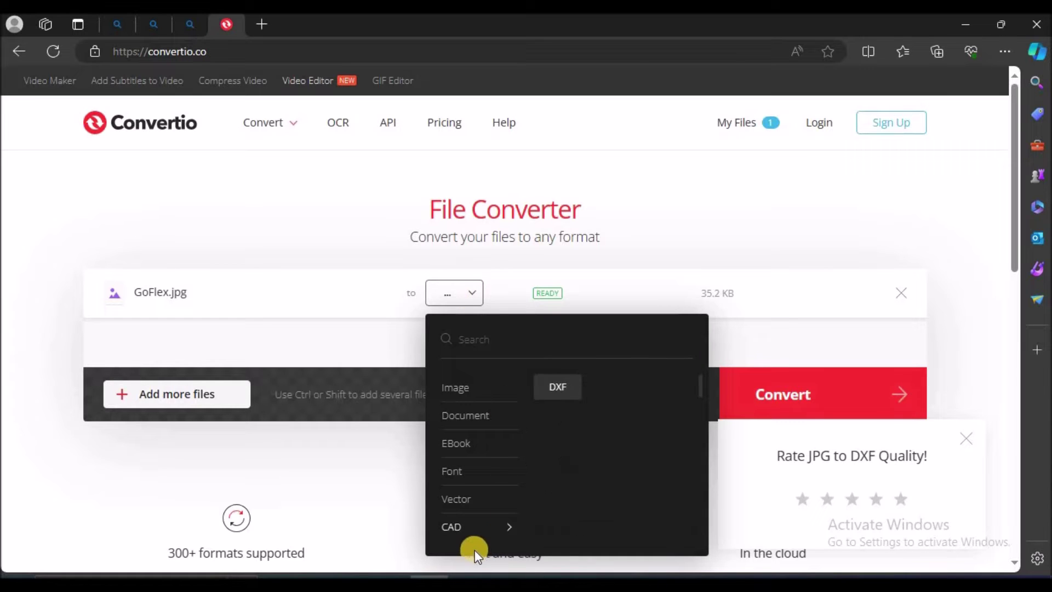
left_click(569, 389)
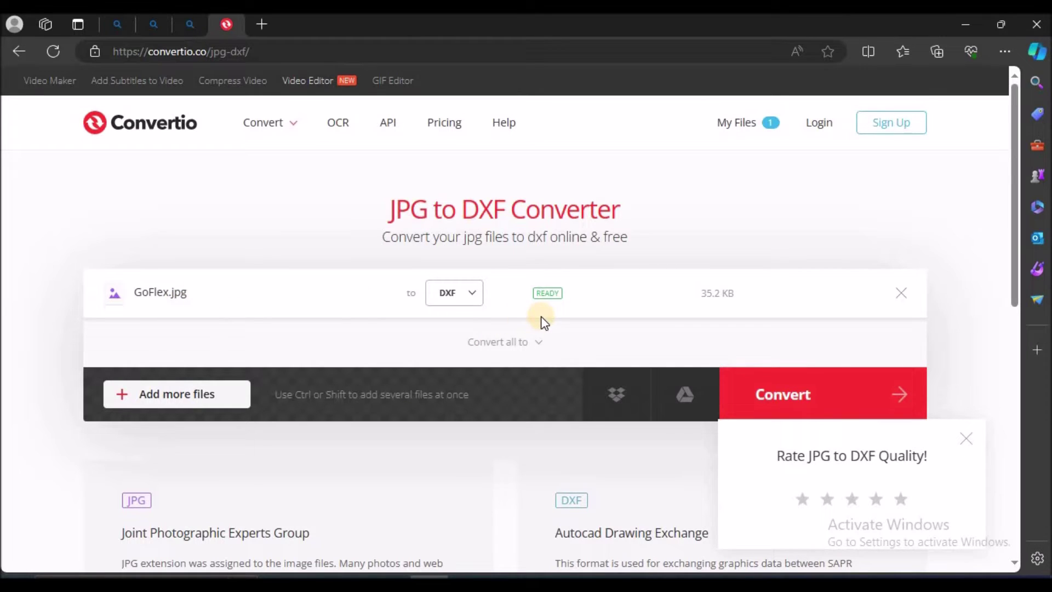
left_click(800, 398)
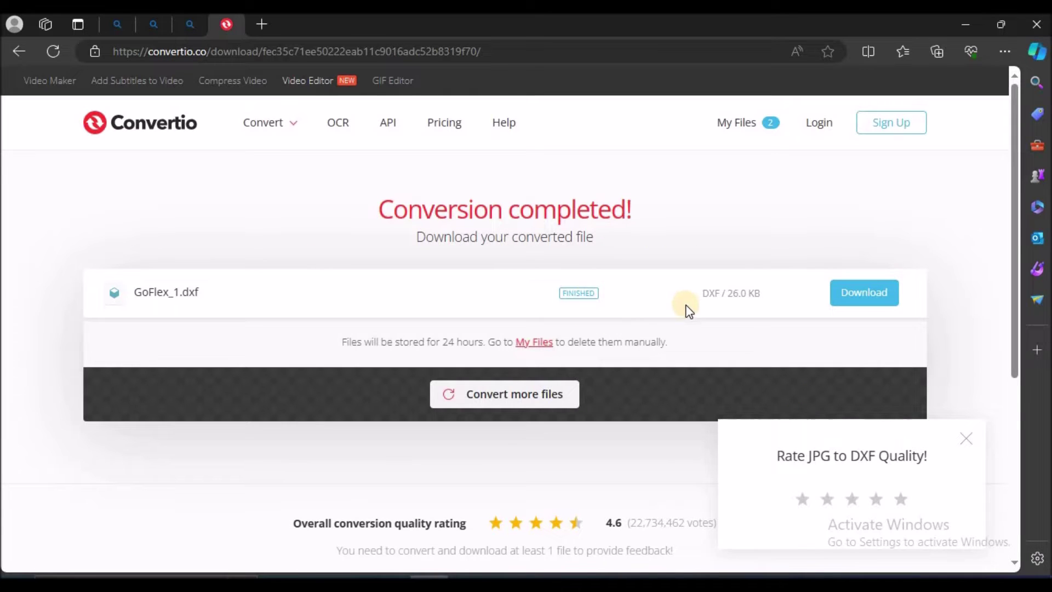
left_click(859, 295)
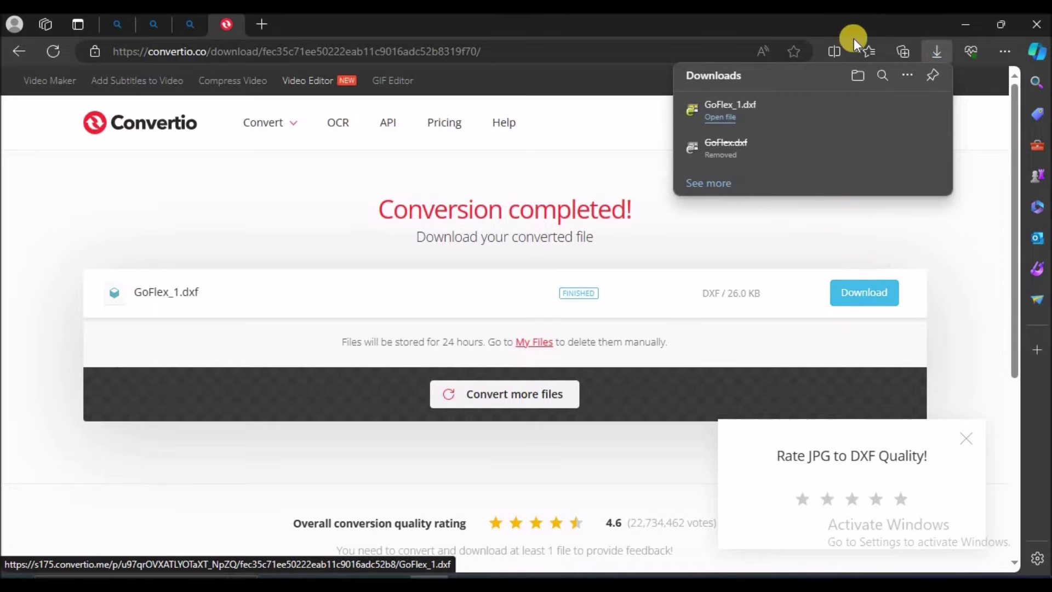
Cut the GoFlex_1 DXF file out of the Downloads folder
left_click(854, 75)
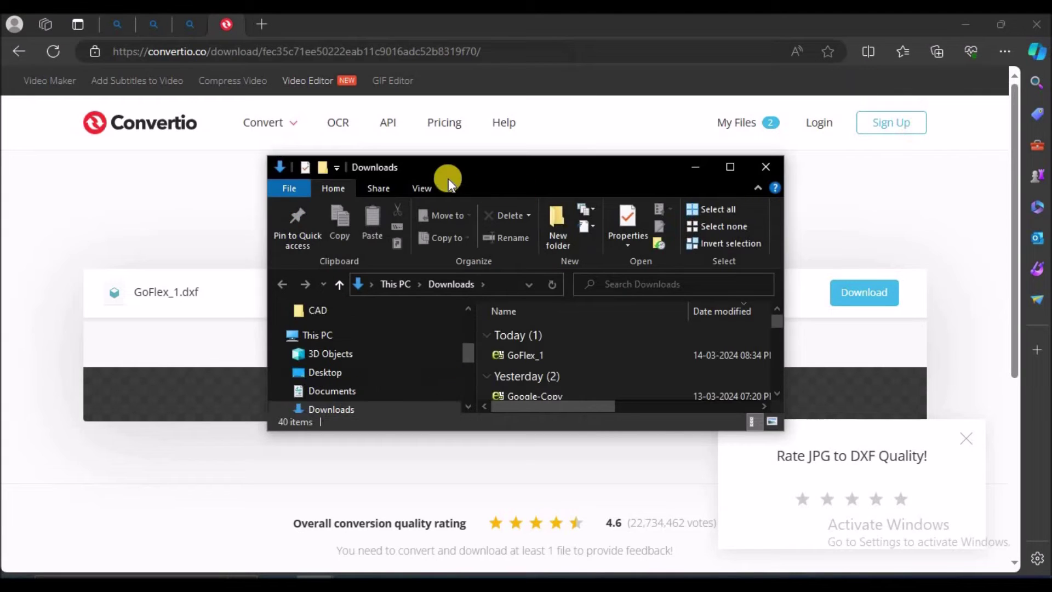
left_click(519, 364)
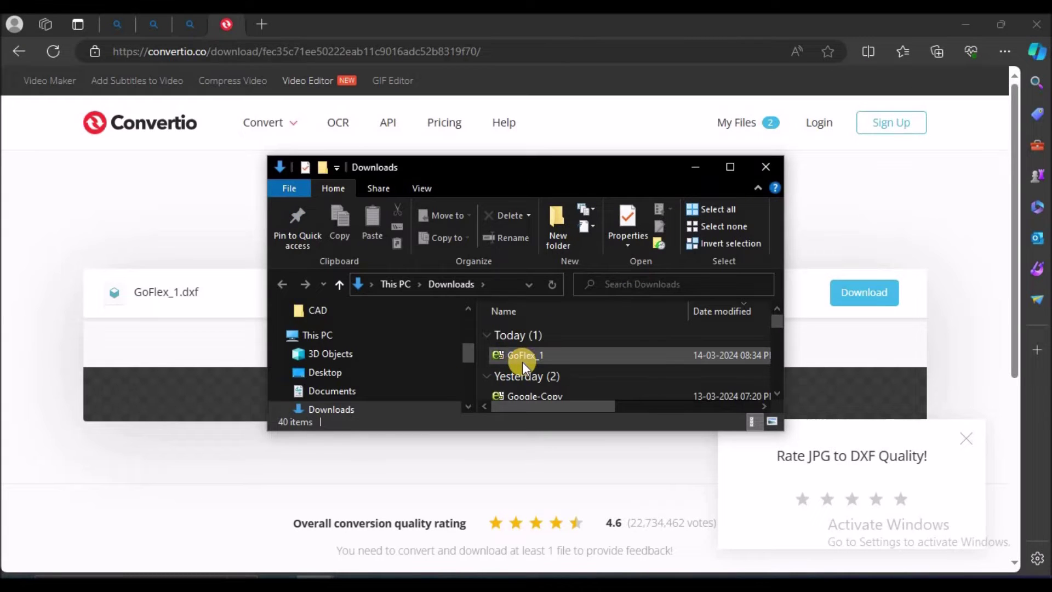
left_click(518, 356)
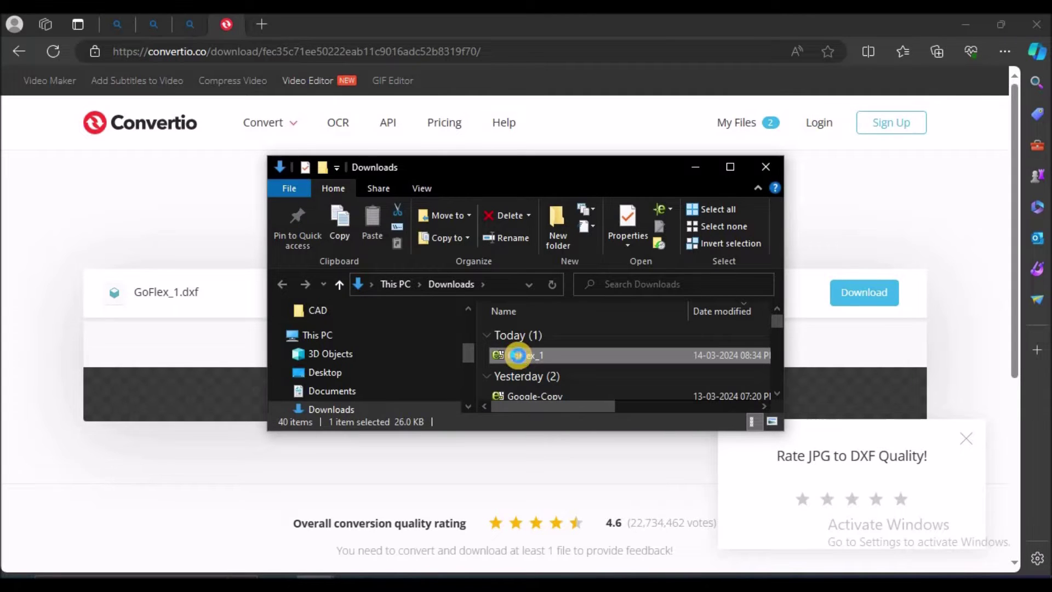
right_click(518, 356)
left_click(553, 466)
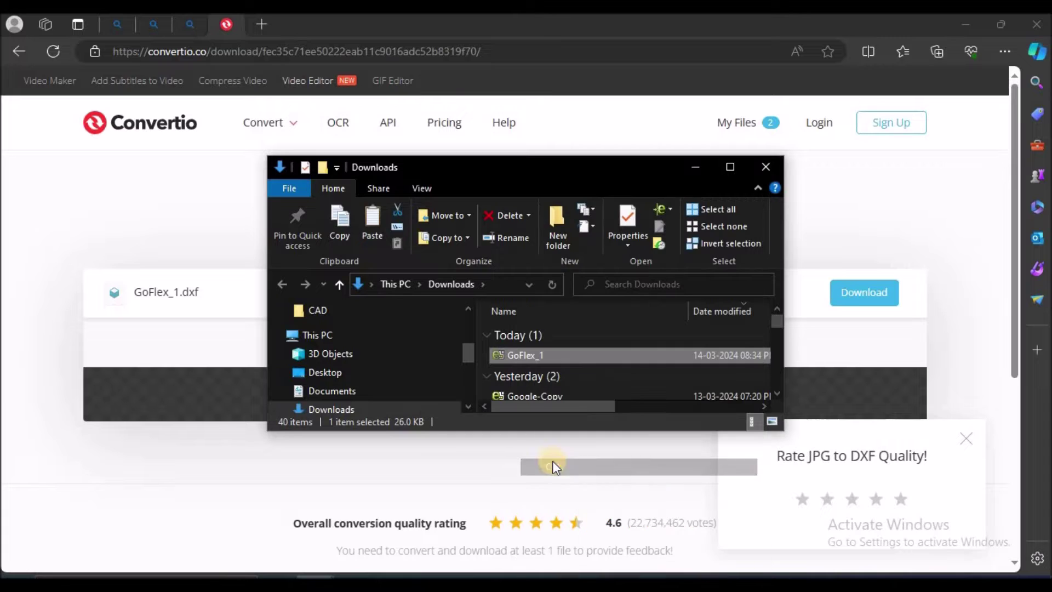
Paste GoFlex_1 into the CAD project folder and select it
left_click(730, 166)
left_click(968, 21)
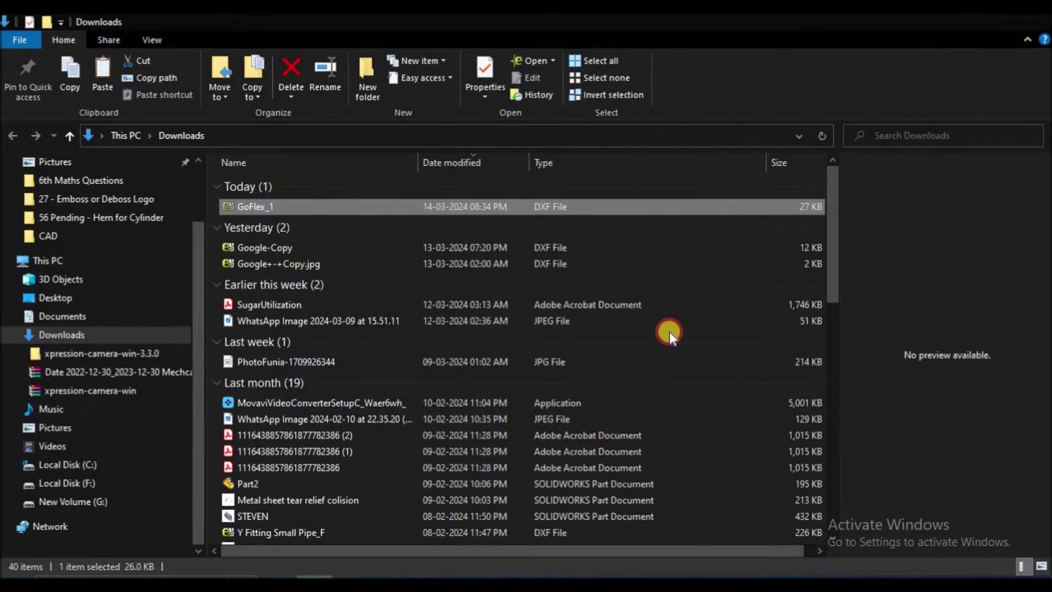
mouse_move(276, 557)
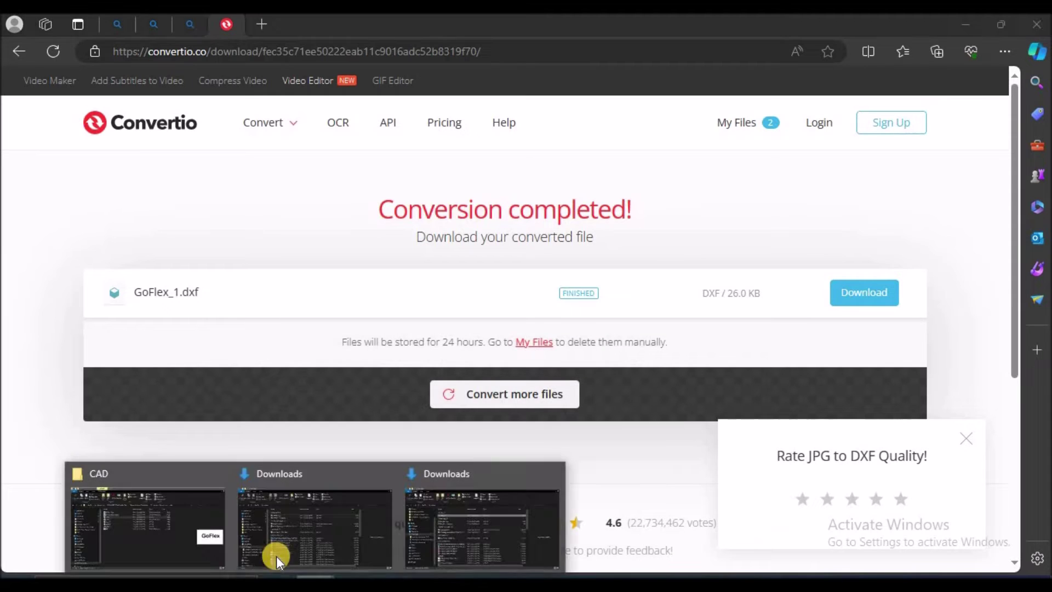
left_click(192, 544)
right_click(312, 457)
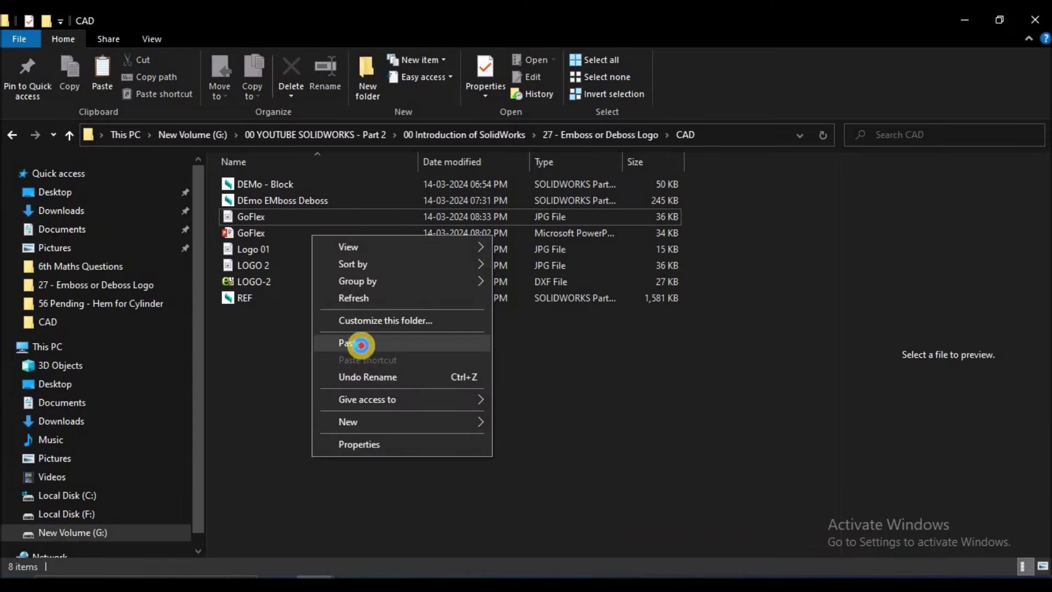
left_click(354, 343)
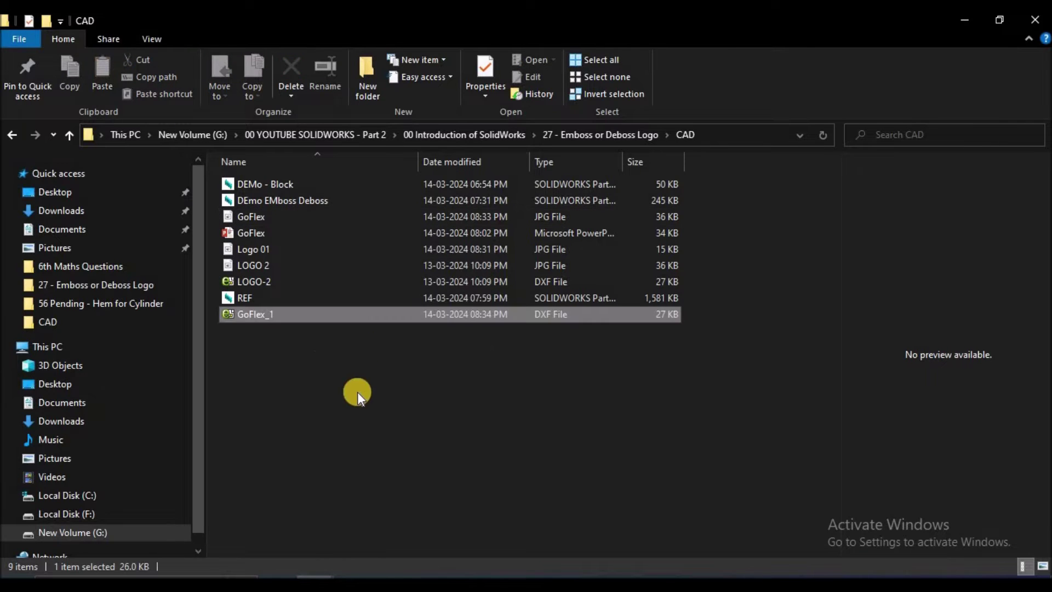
left_click(261, 311)
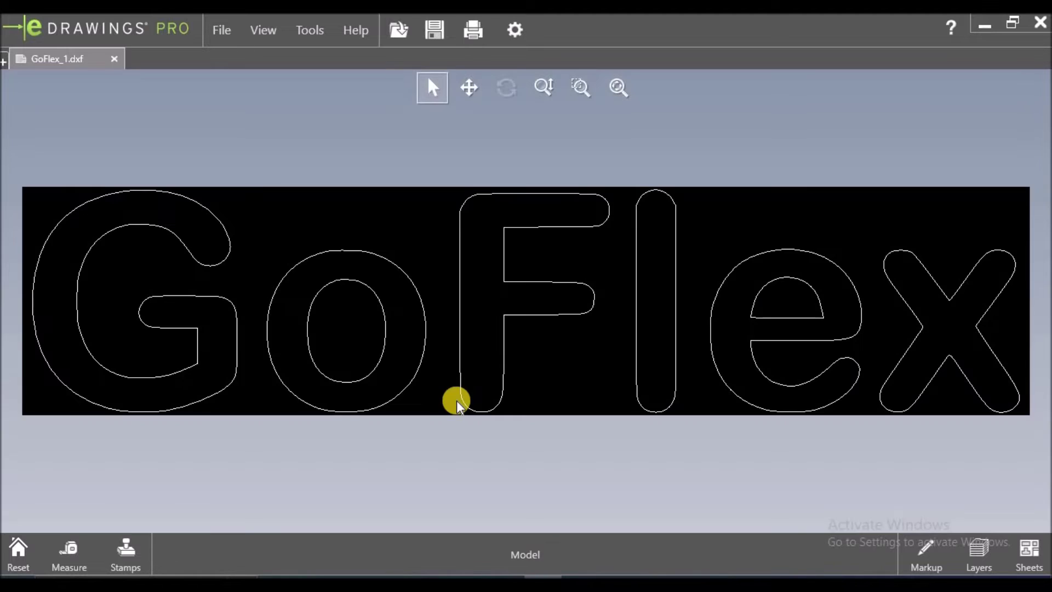
scroll(540, 371, "down", 3)
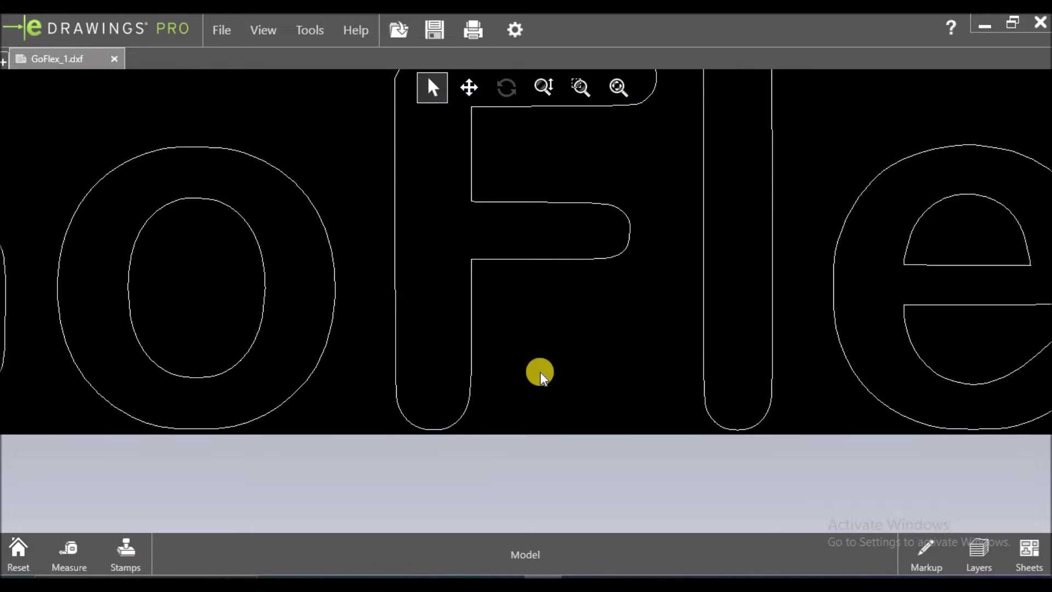
scroll(541, 376, "up", 3)
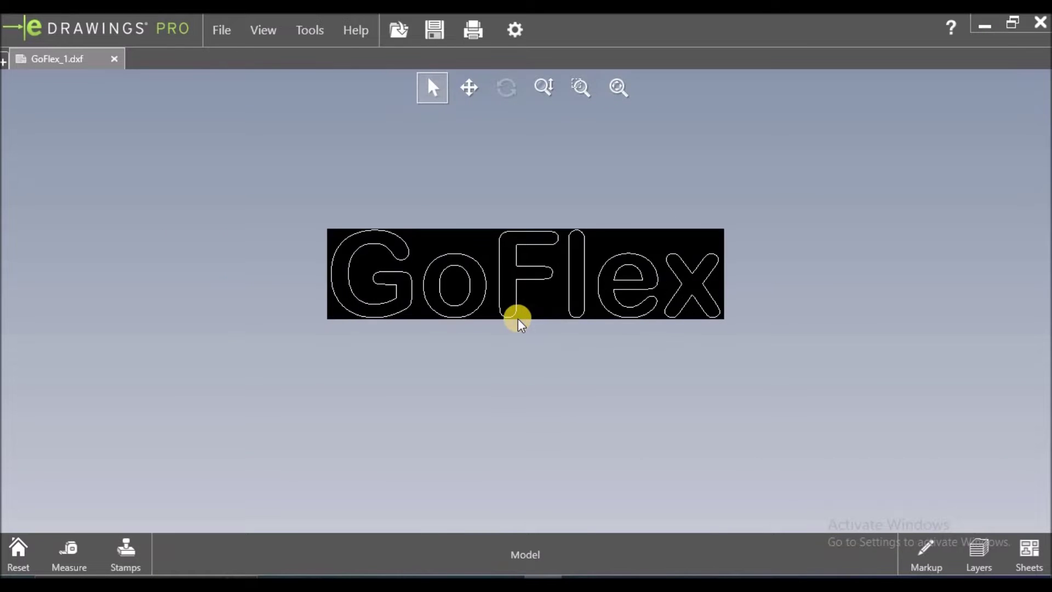
scroll(519, 322, "down", 1)
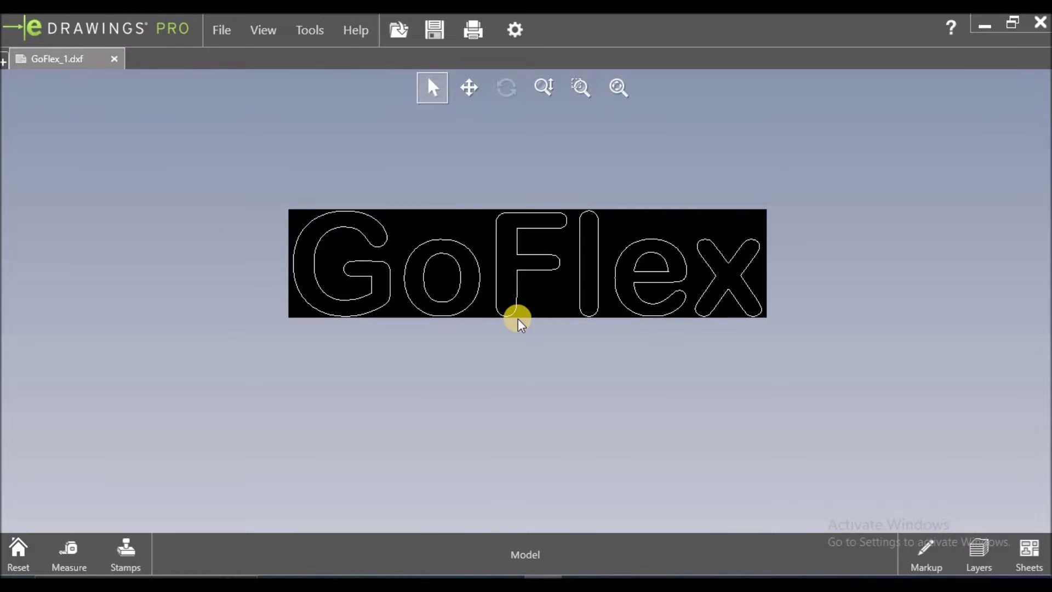
left_click(983, 28)
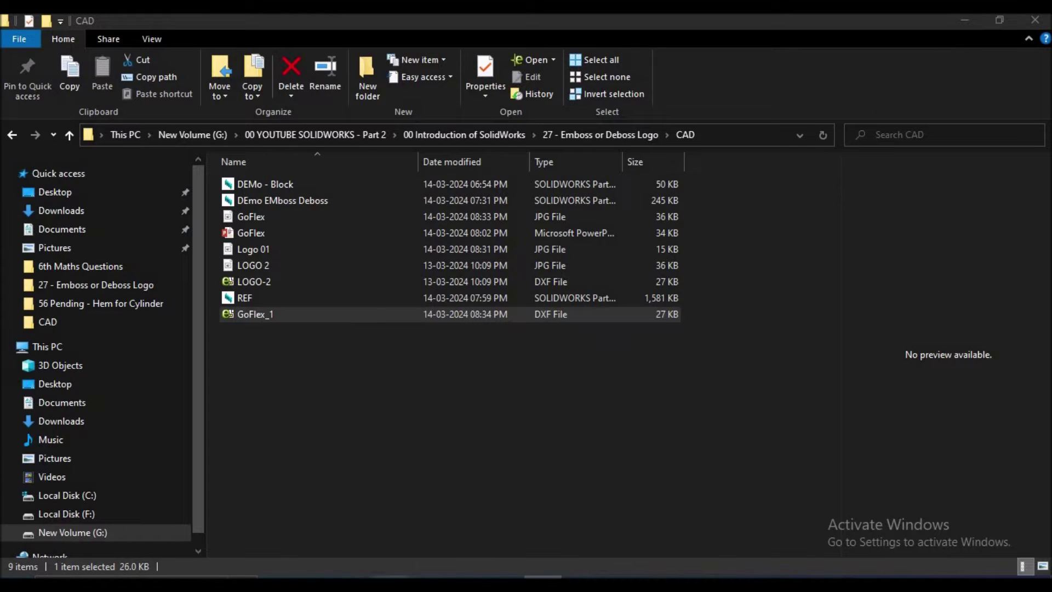
Create a new SOLIDWORKS part and select its Front Plane
key("alt+Tab")
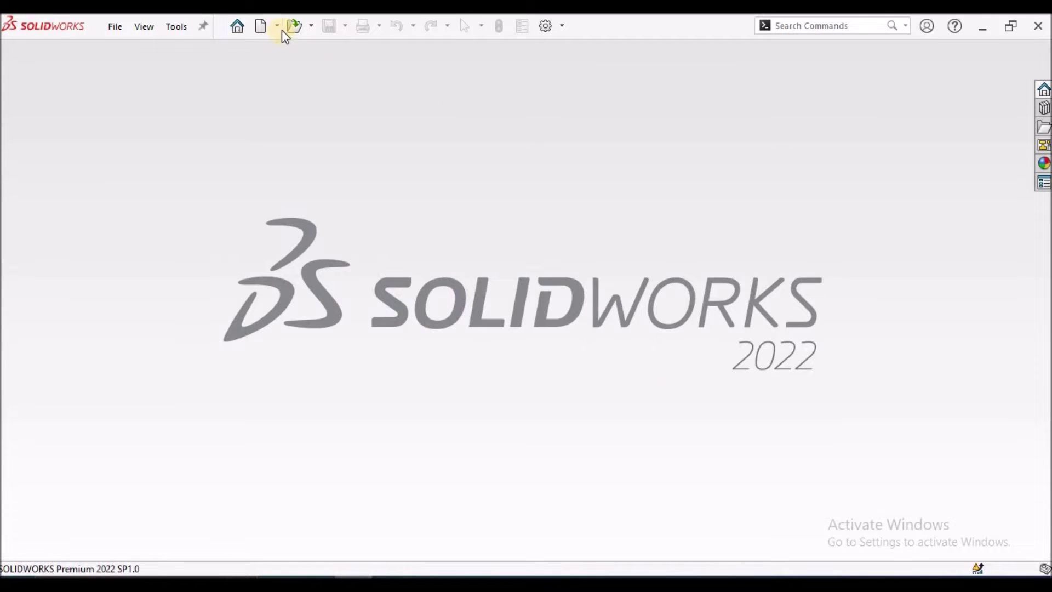
left_click(263, 28)
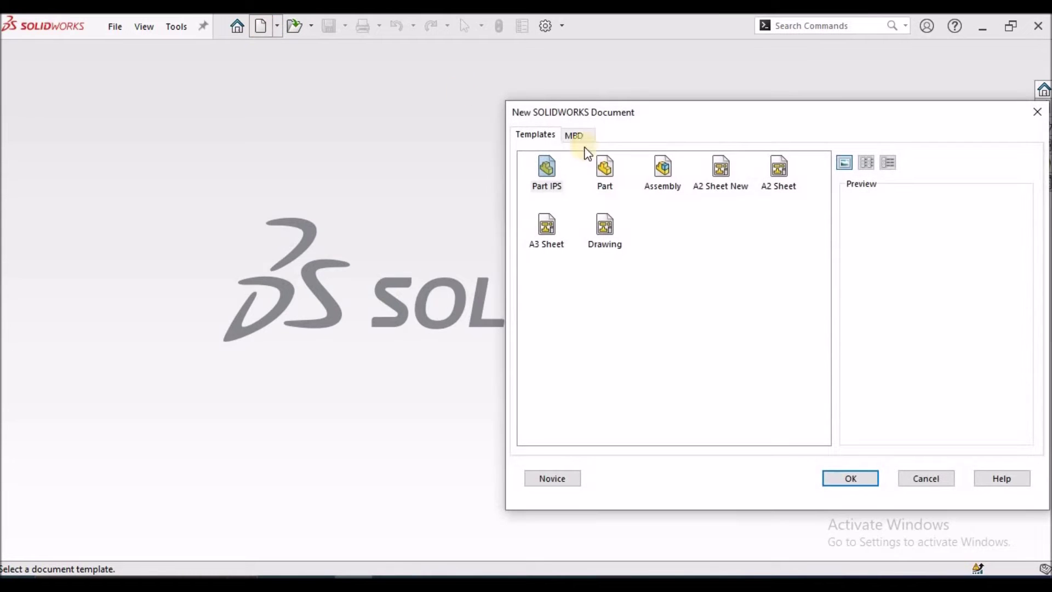
left_click(604, 170)
left_click(844, 481)
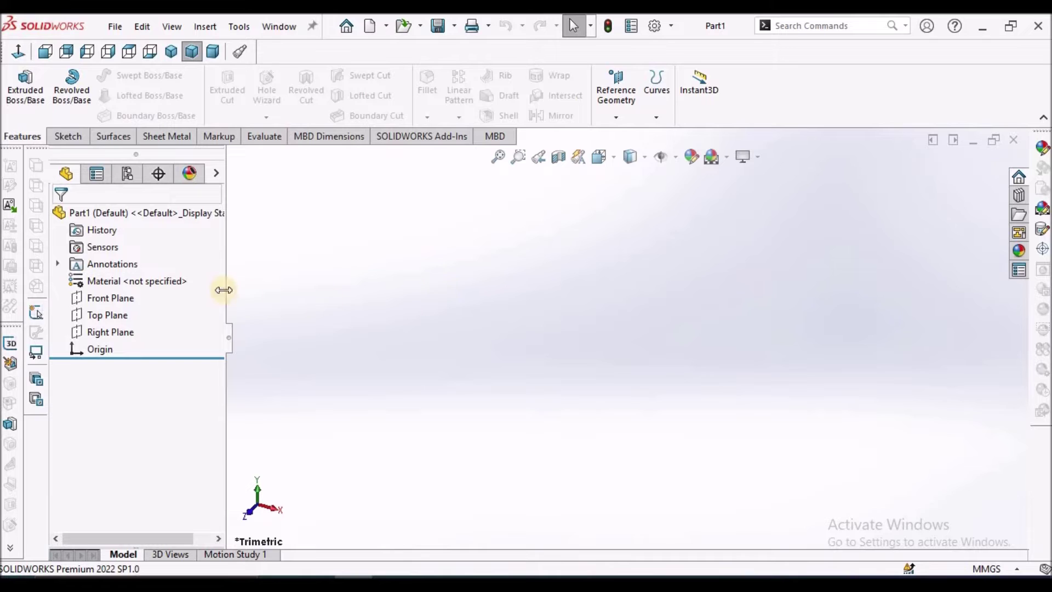
left_click(111, 299)
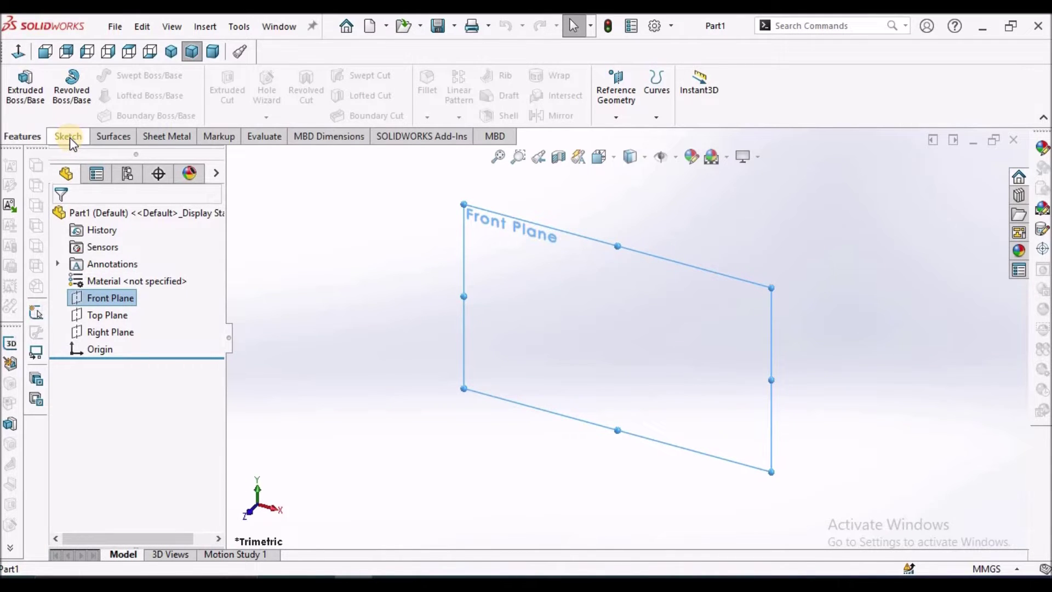
Import GoFlex_1.dxf as a 2D sketch in millimetres via Insert > DXF/DWG
left_click(205, 25)
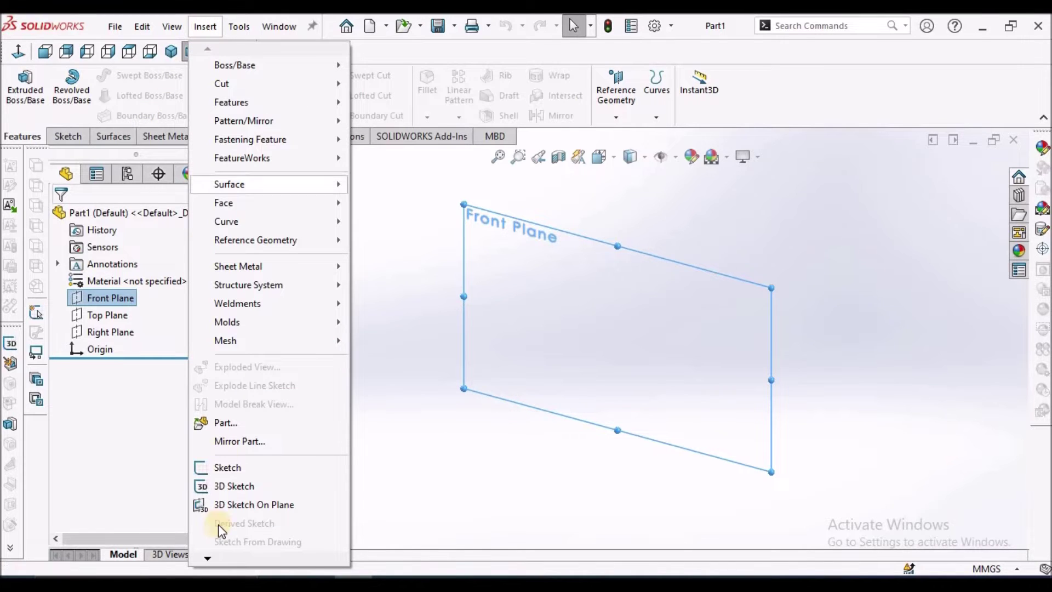
mouse_move(218, 562)
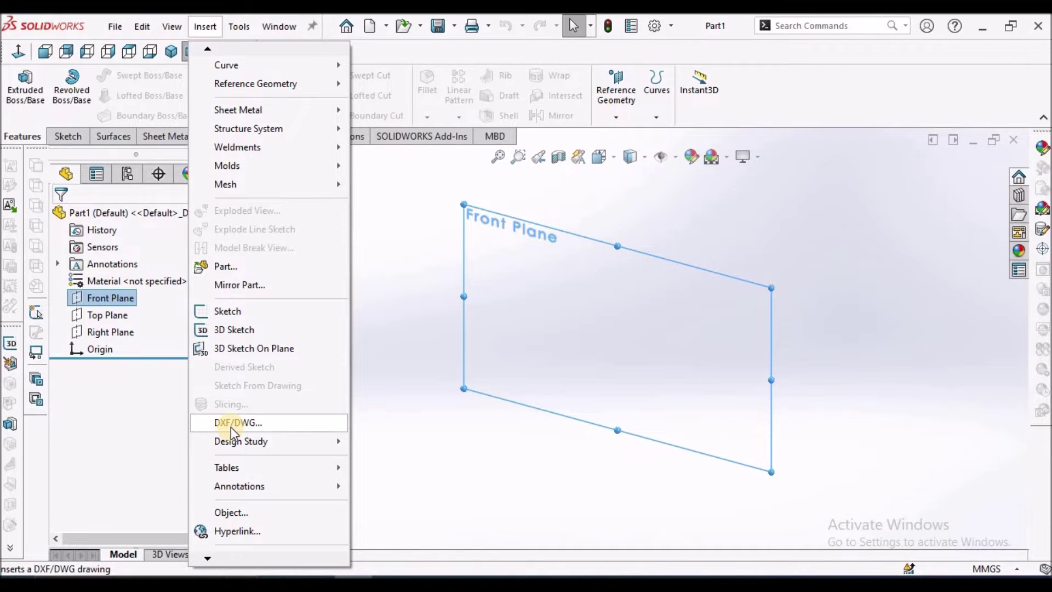
left_click(232, 426)
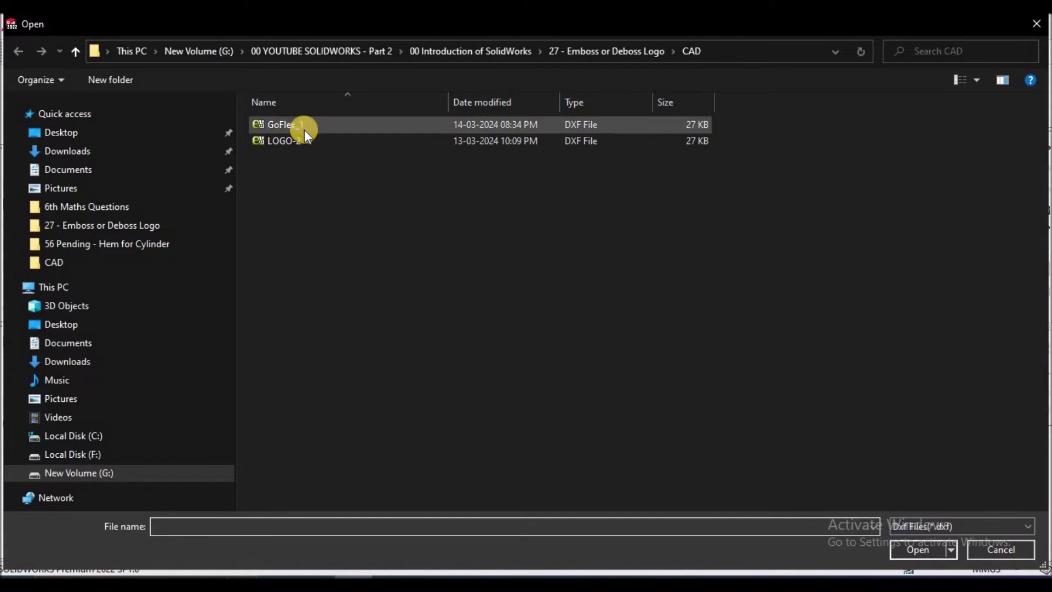
left_click(295, 128)
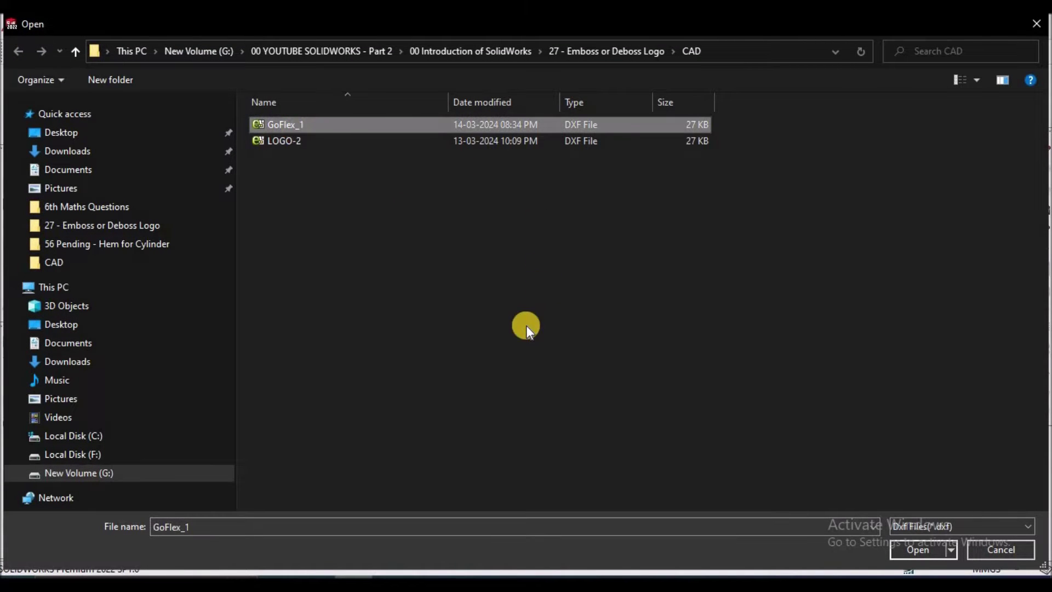
left_click(921, 551)
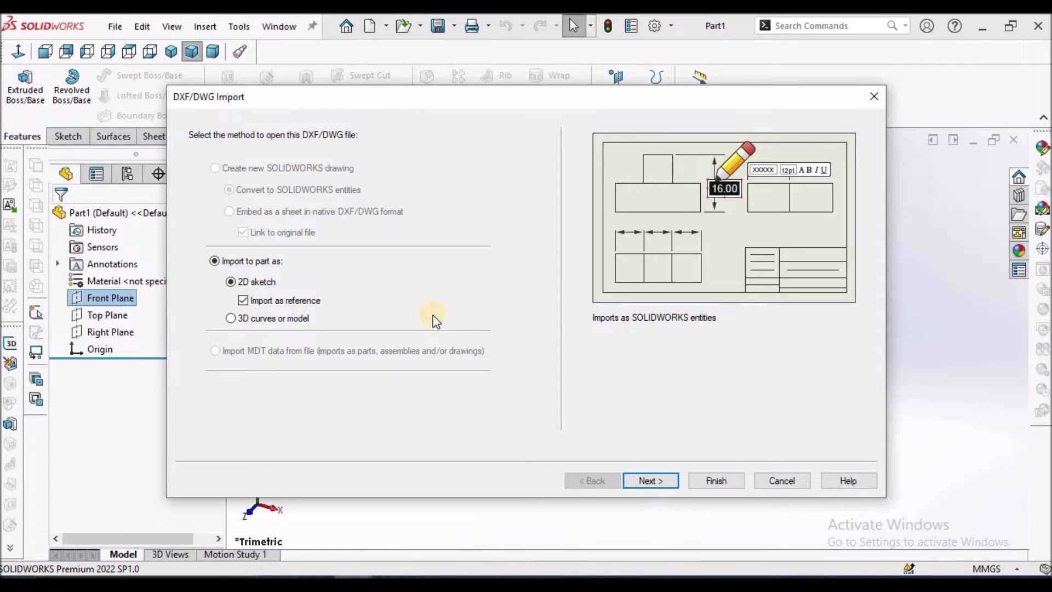
left_click(652, 480)
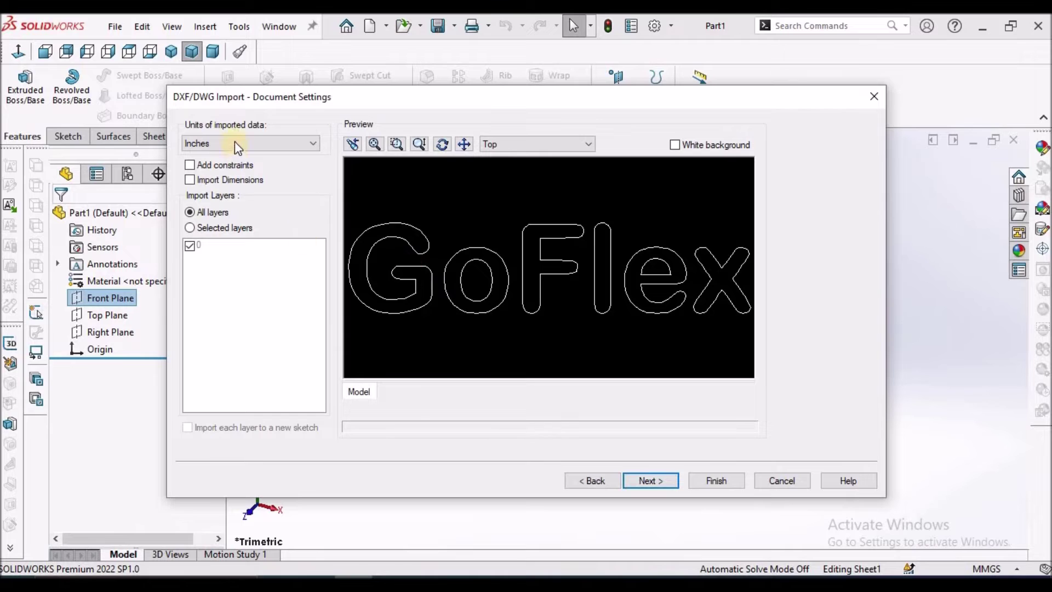
left_click(318, 144)
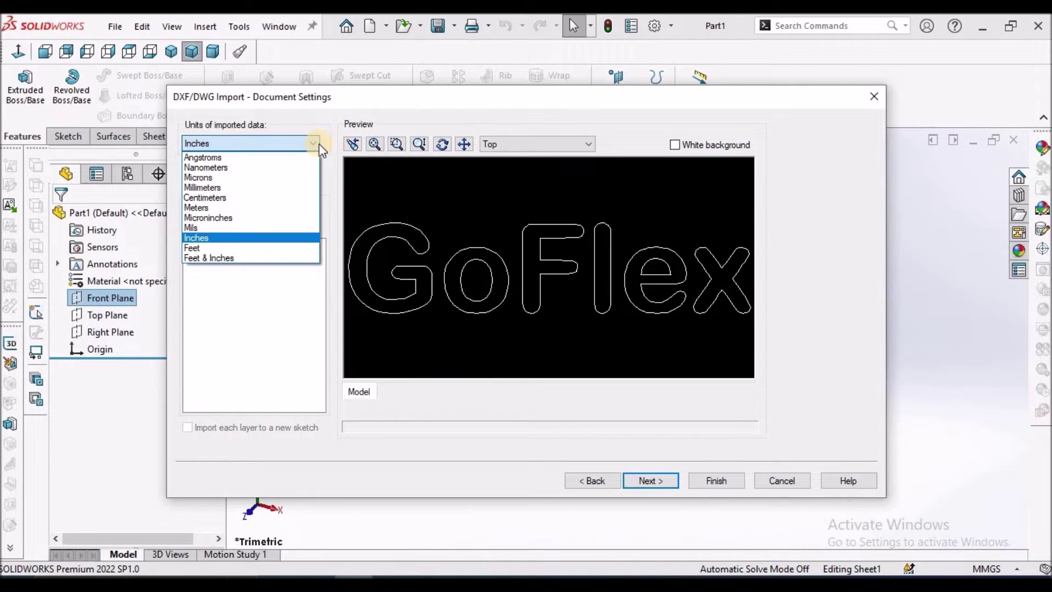
left_click(248, 189)
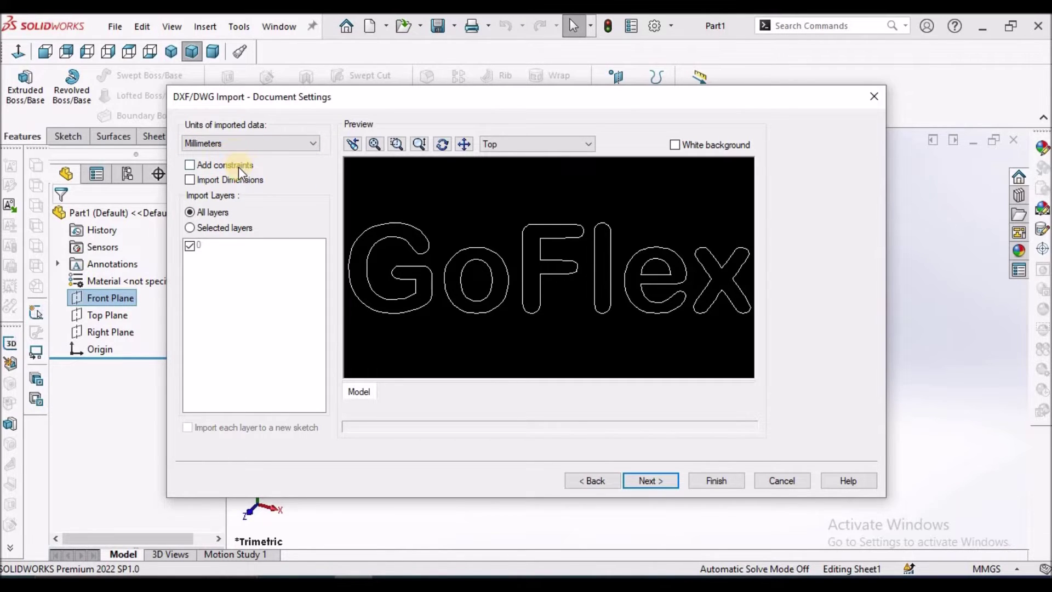
left_click(650, 477)
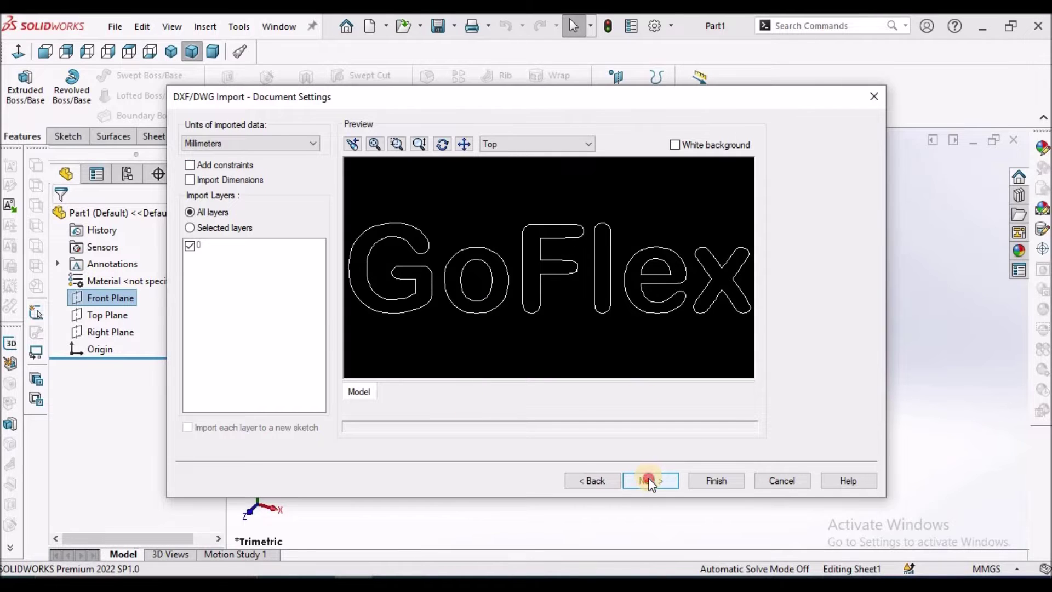
left_click(713, 480)
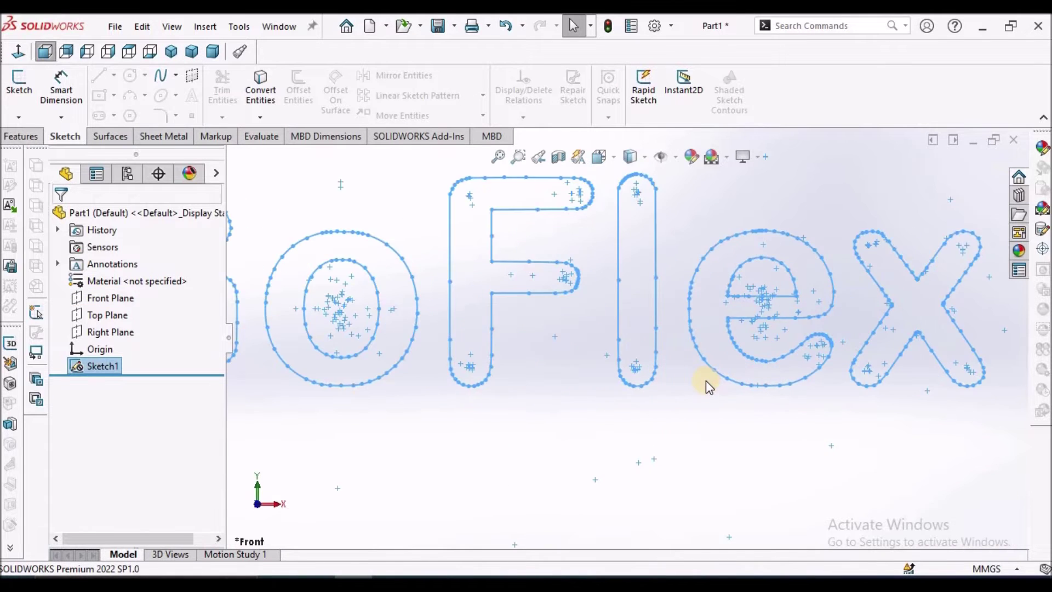
Select Sketch1 with the imported GoFlex lettering in the tree and put it into edit mode
left_click(567, 396)
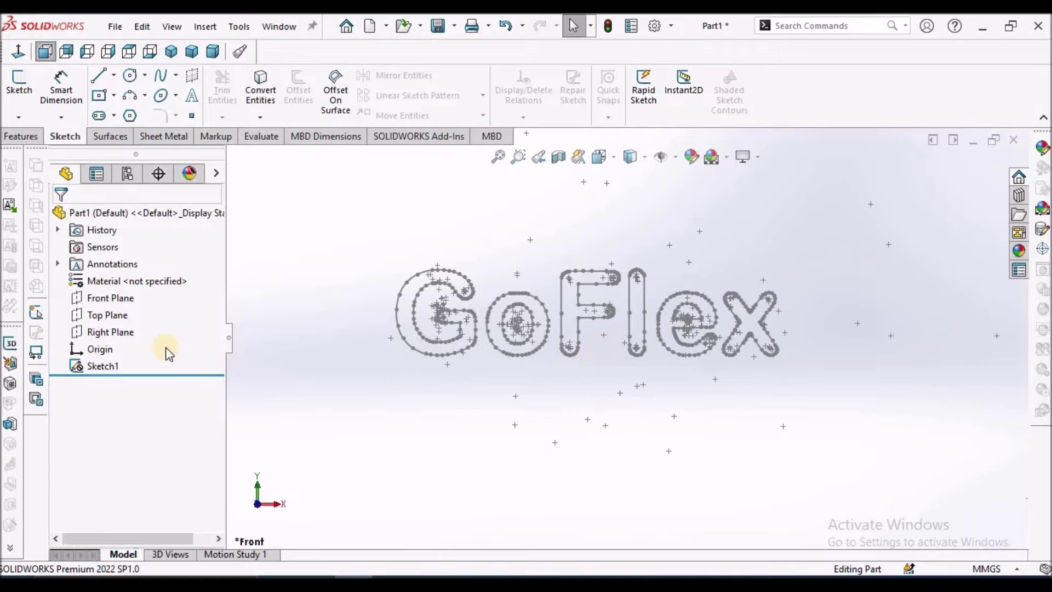
right_click(104, 370)
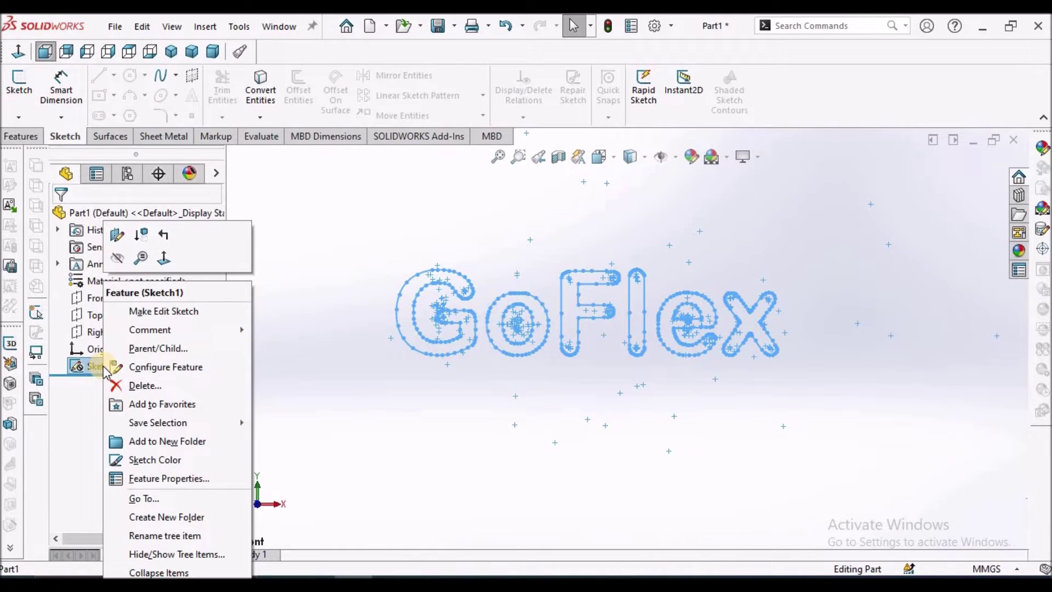
left_click(146, 314)
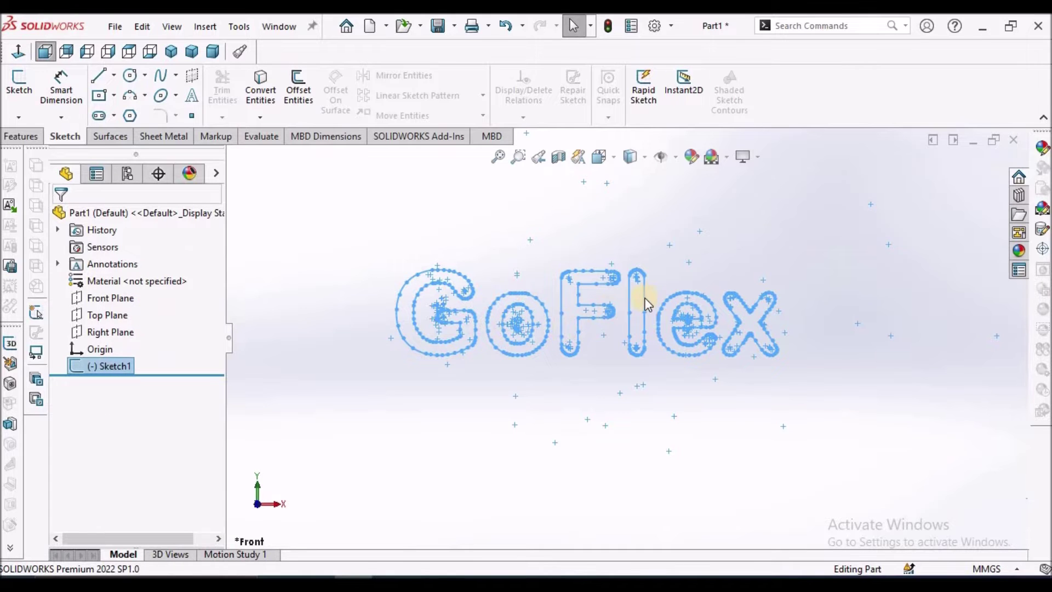
scroll(643, 307, "down", 2)
scroll(642, 306, "down", 1)
scroll(639, 301, "up", 3)
left_click(270, 458)
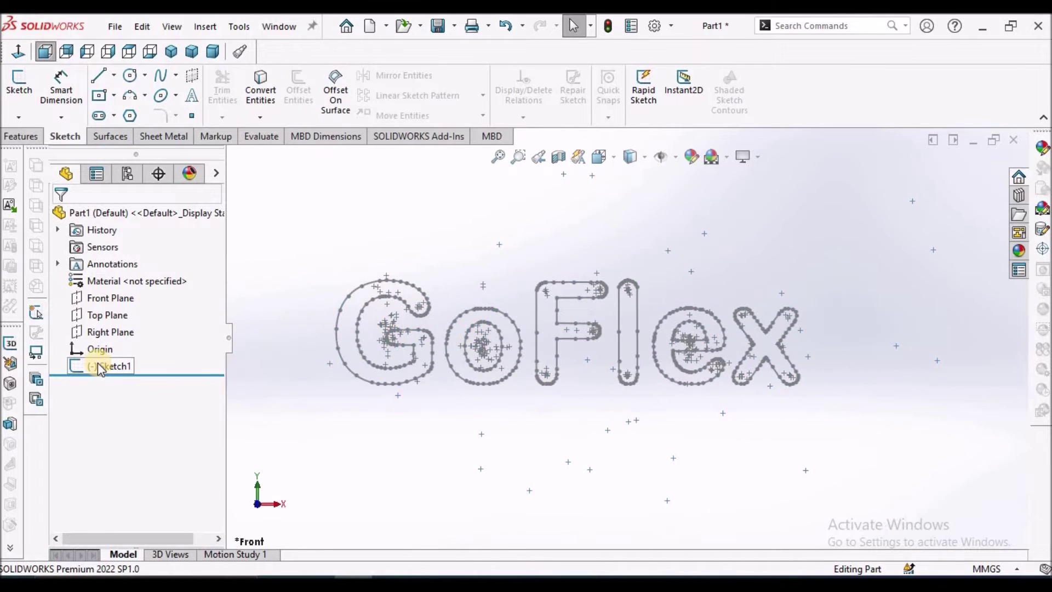
left_click(100, 366)
left_click(107, 319)
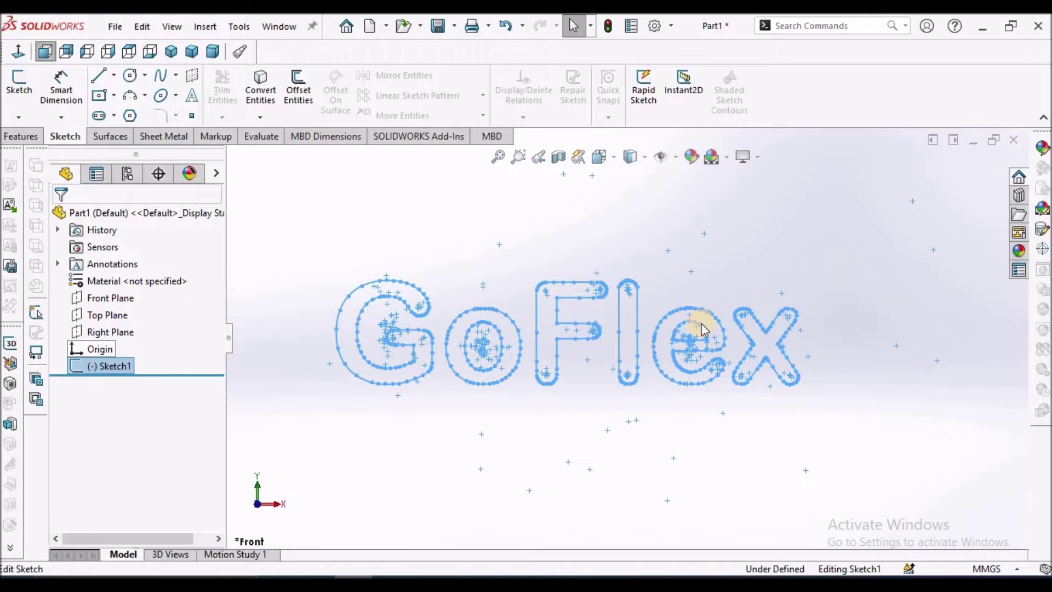
Exit the GoFlex sketch and clear the selection, leaving its outlines grey
scroll(763, 357, "up", 2)
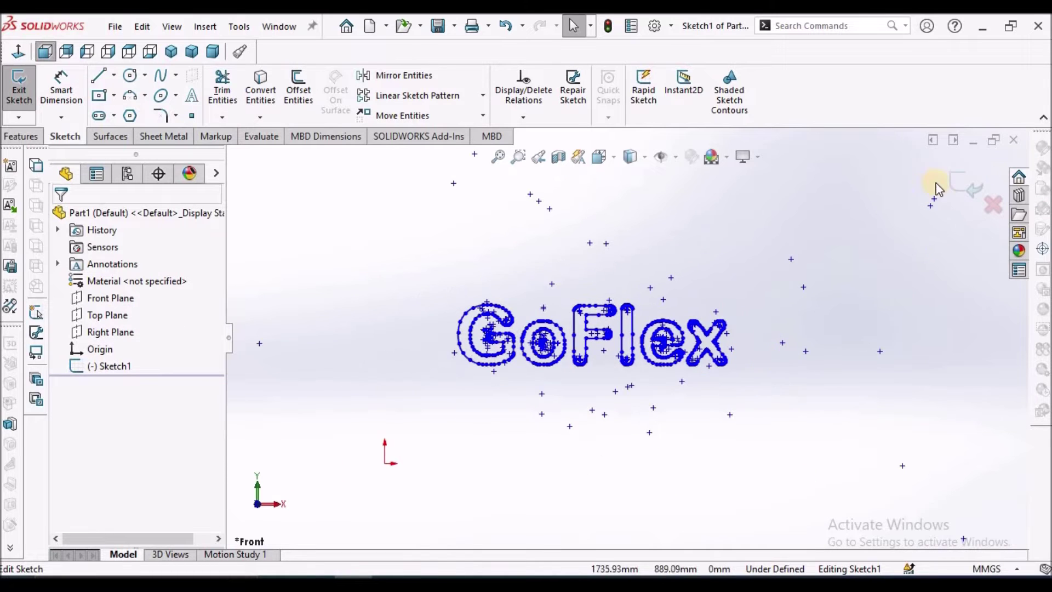
left_click(969, 187)
left_click(829, 301)
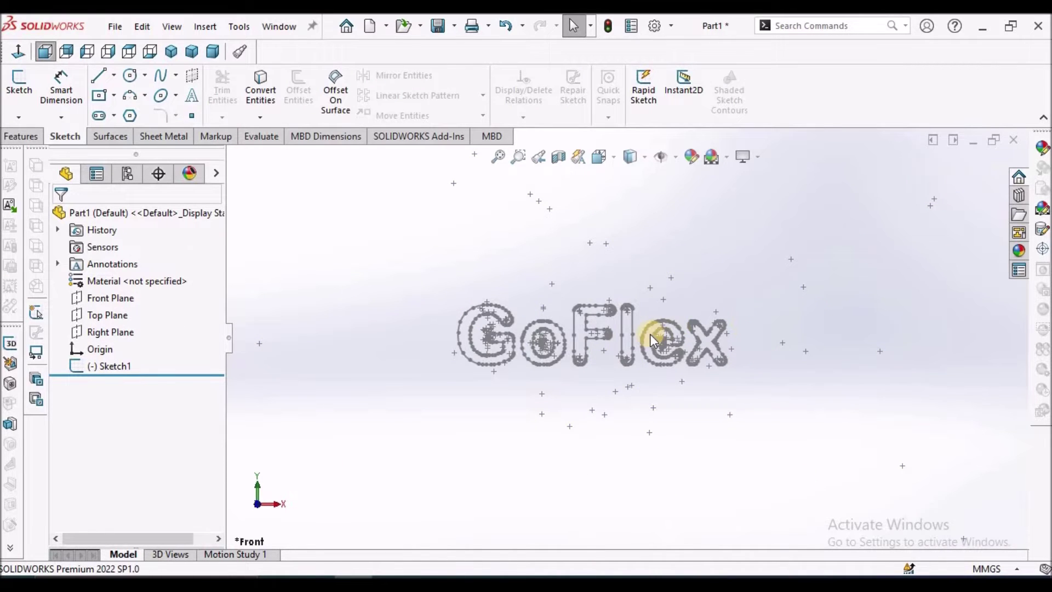
scroll(650, 333, "down", 2)
scroll(650, 333, "up", 1)
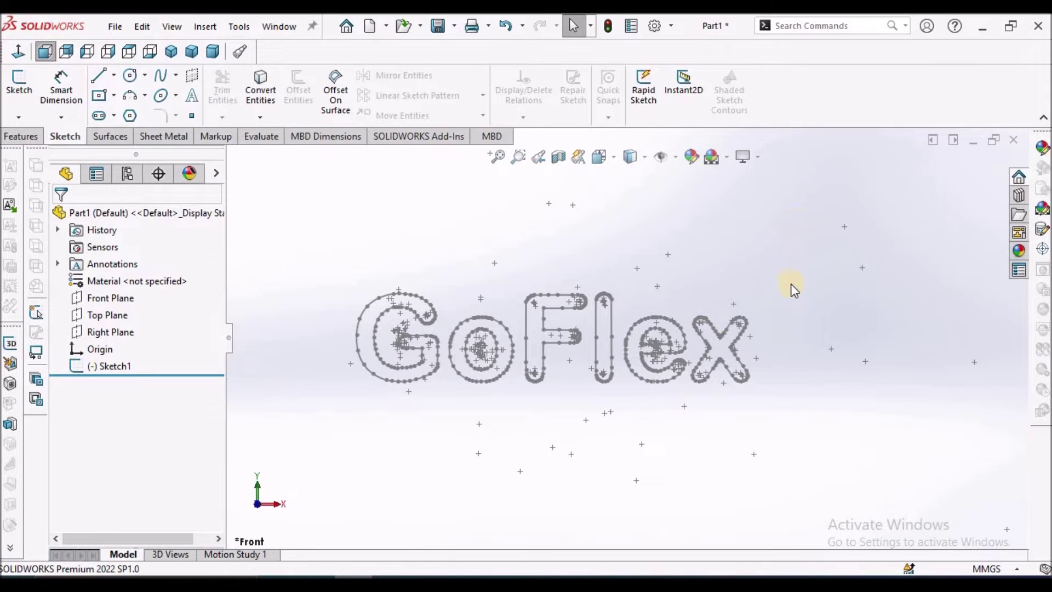
left_click(391, 577)
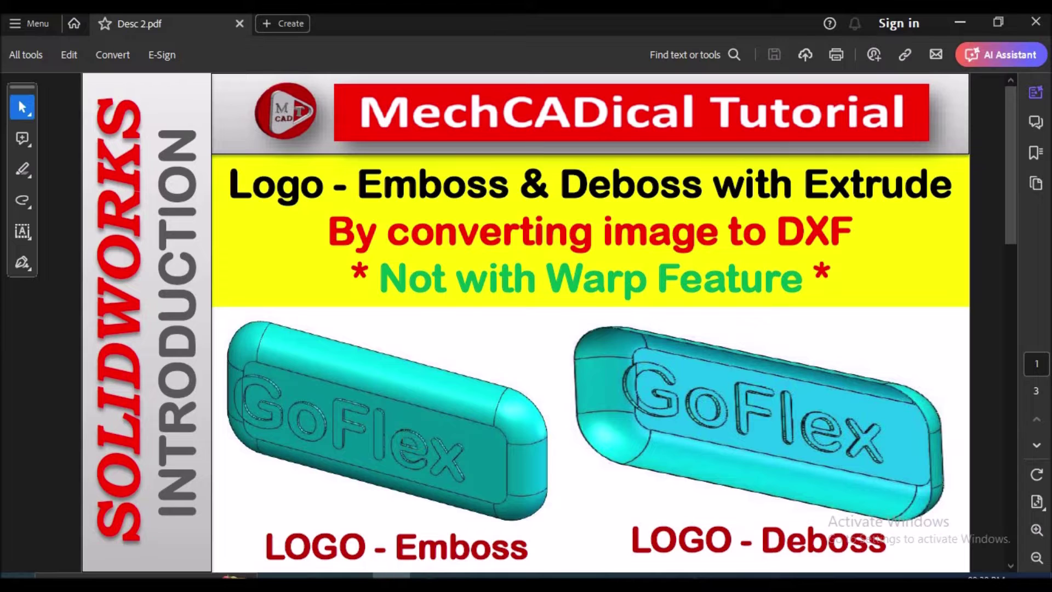
Return from the Desc 2.pdf reference to the empty DEMo - Block part
left_click(392, 576)
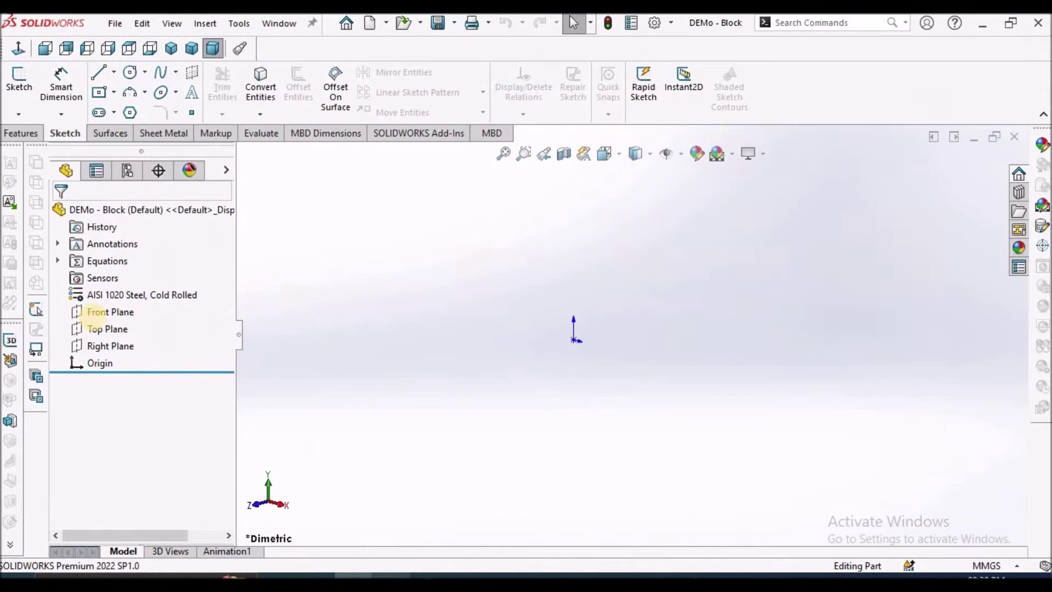
Sketch a centre rectangle on the Front Plane dimensioned 1200 × 500 mm
left_click(104, 313)
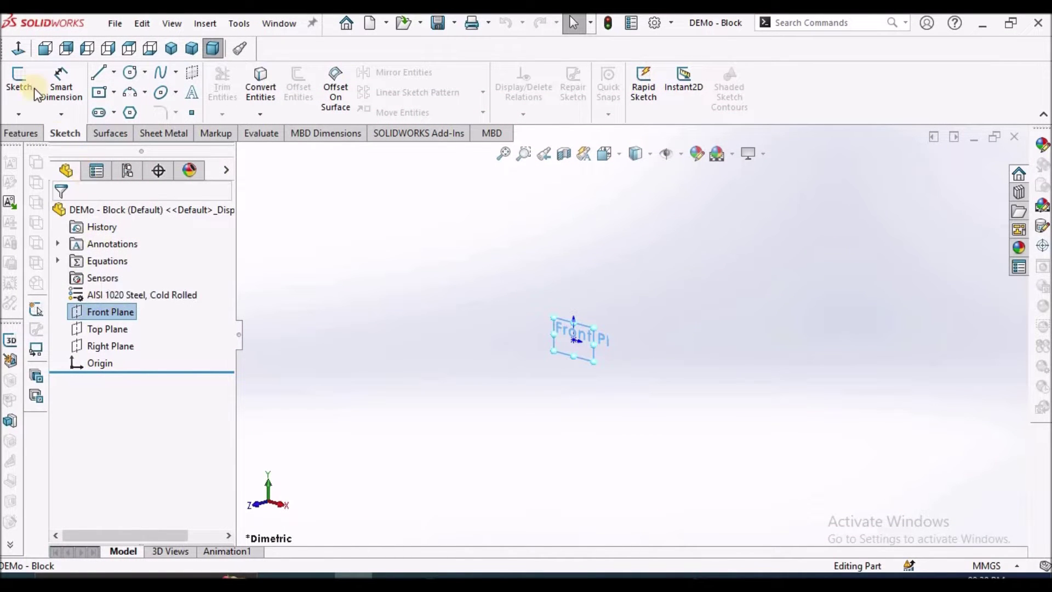
left_click(19, 77)
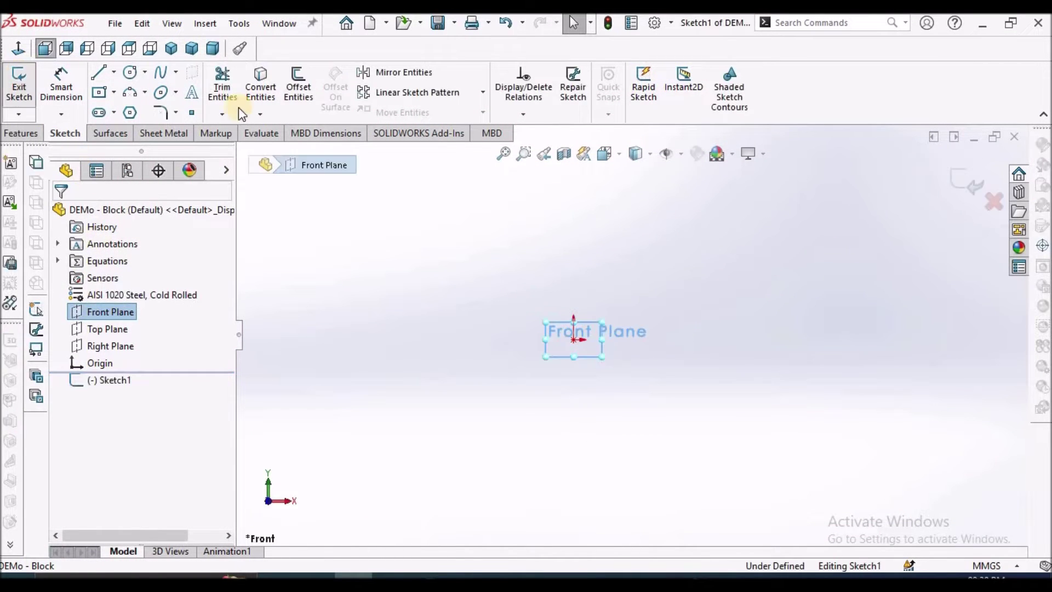
left_click(99, 92)
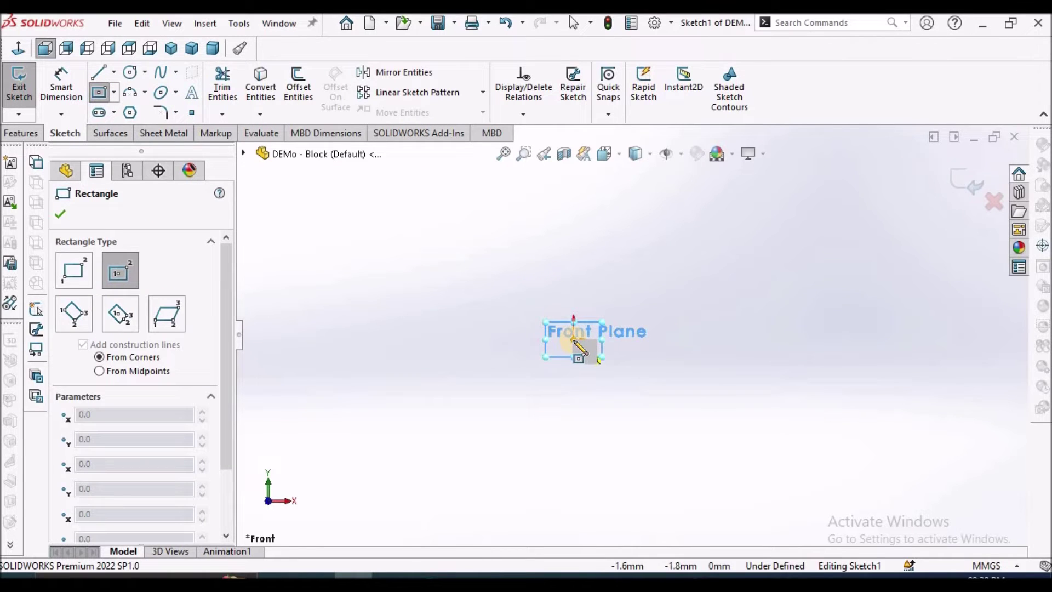
left_click(573, 339)
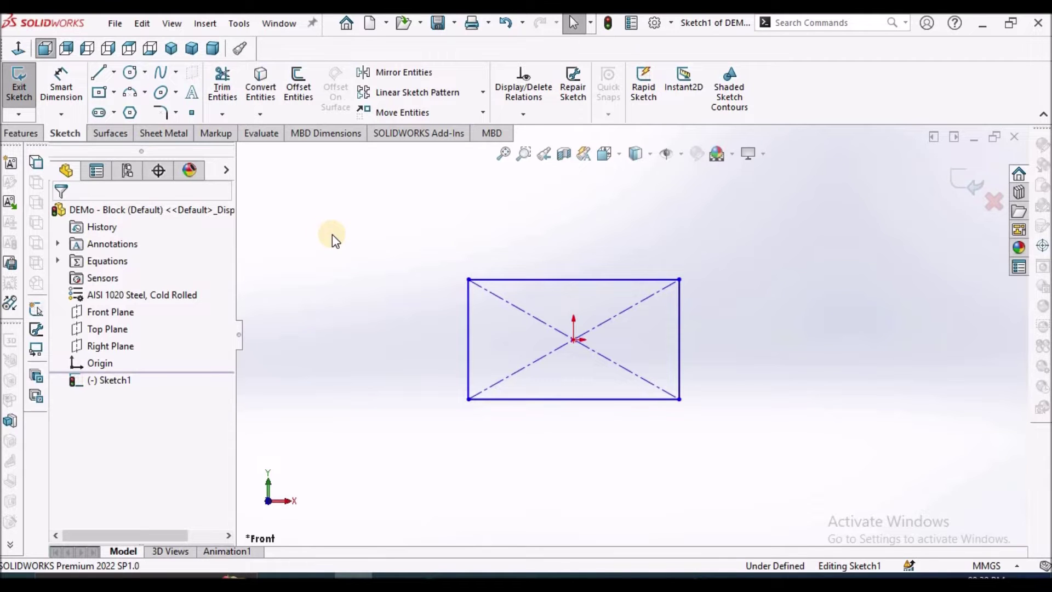
left_click(63, 77)
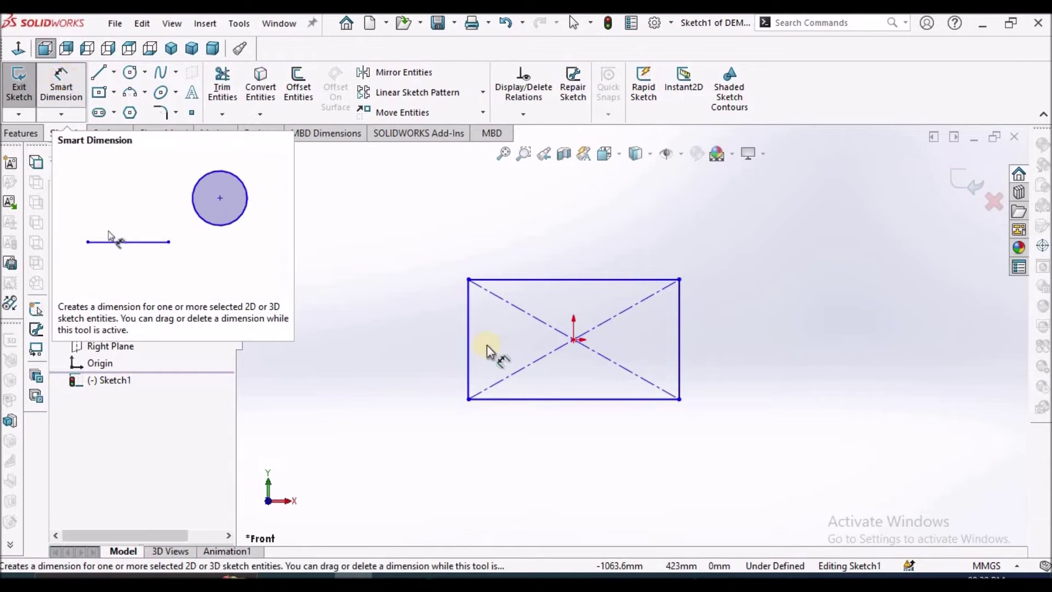
left_click(596, 402)
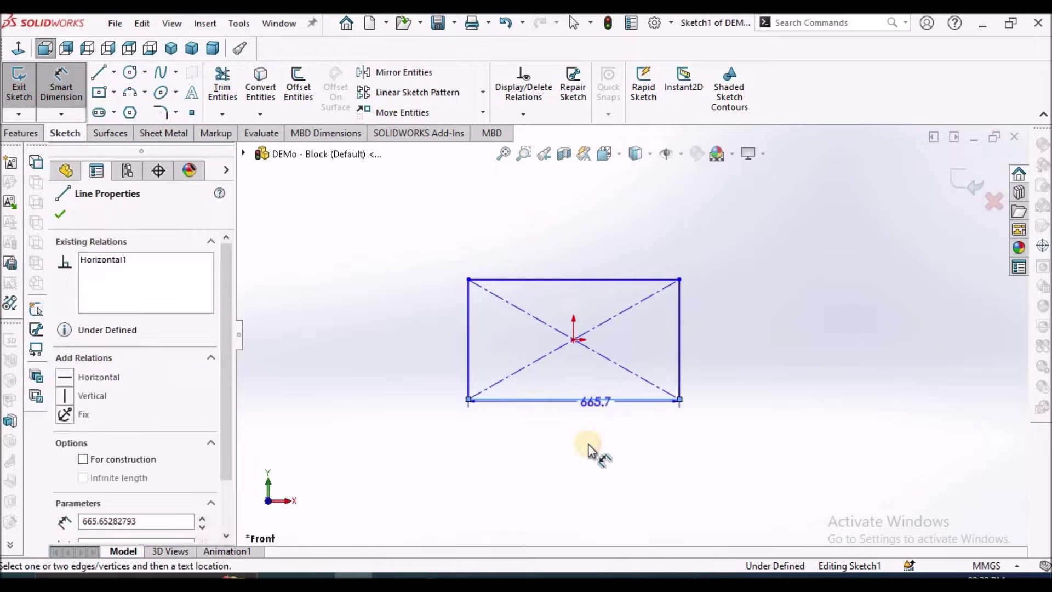
left_click(588, 444)
type("12")
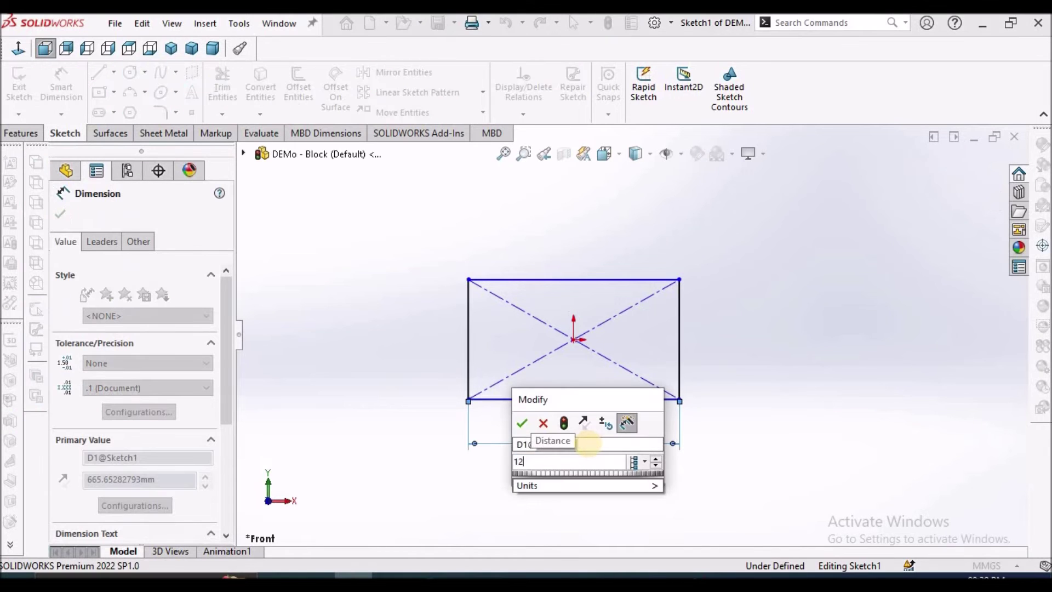
type("00")
key("Return")
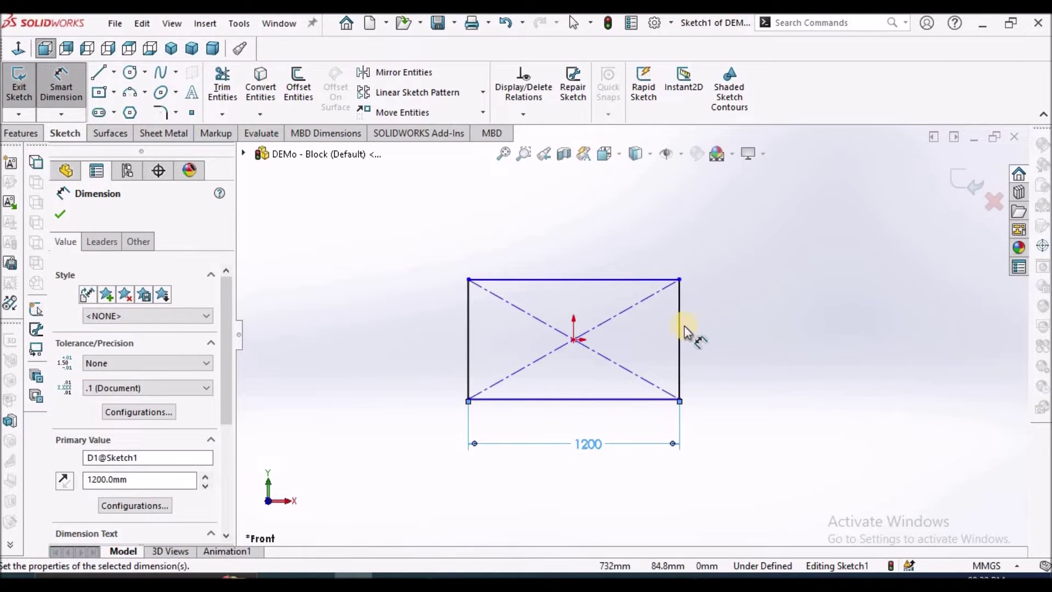
left_click(680, 324)
left_click(719, 324)
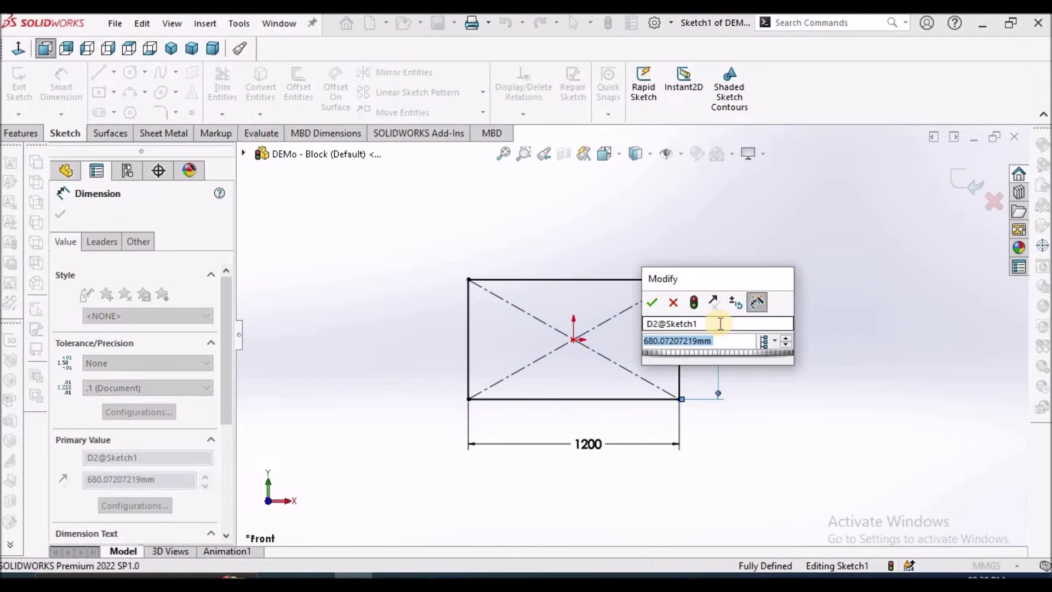
type("500")
key("Return")
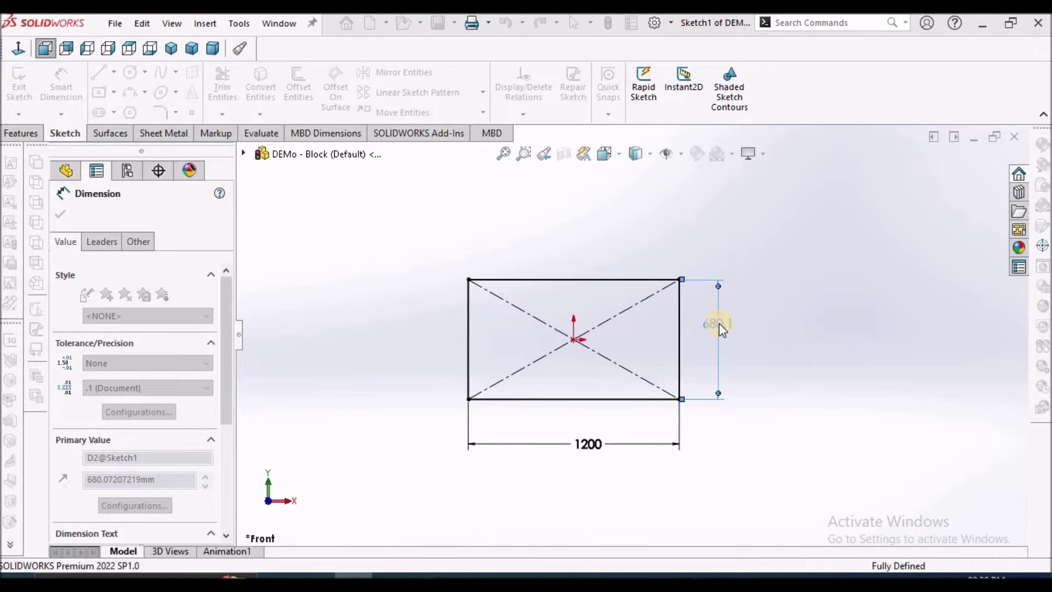
left_click(799, 364)
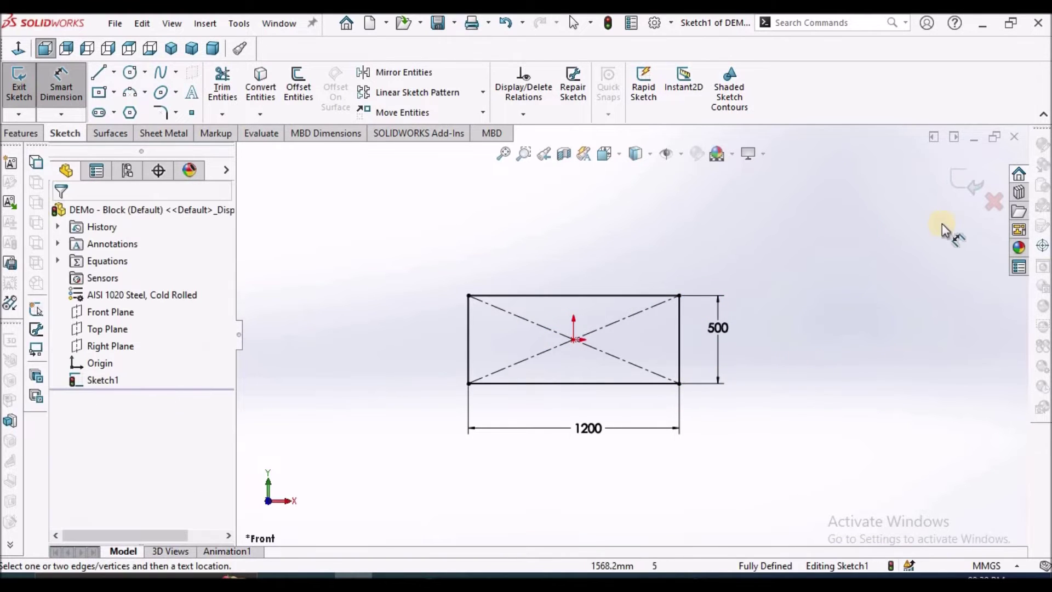
Extrude the rectangle 200 mm Mid Plane to create Boss-Extrude1
left_click(19, 135)
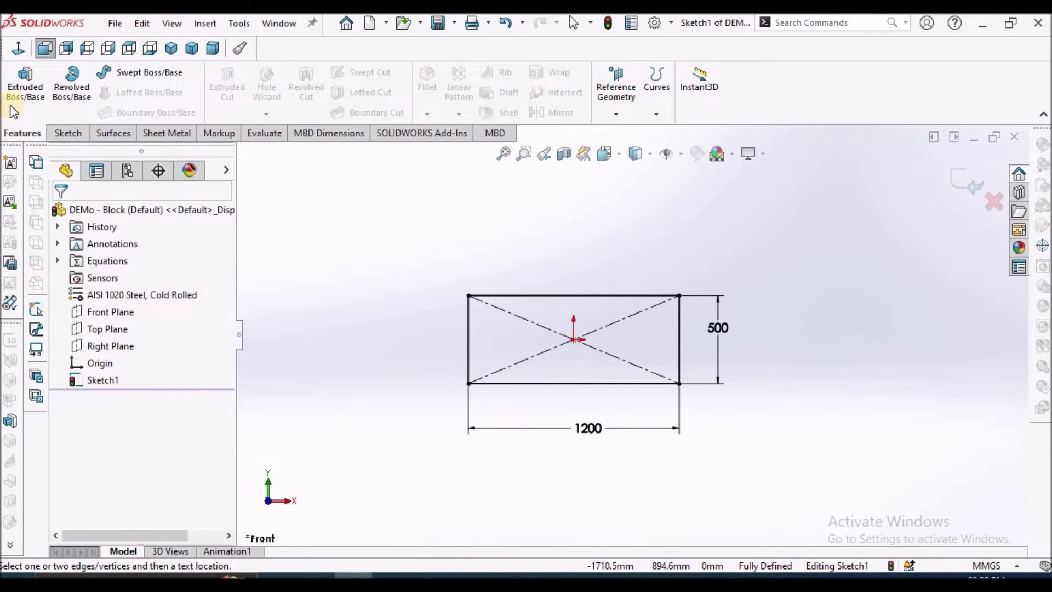
left_click(26, 88)
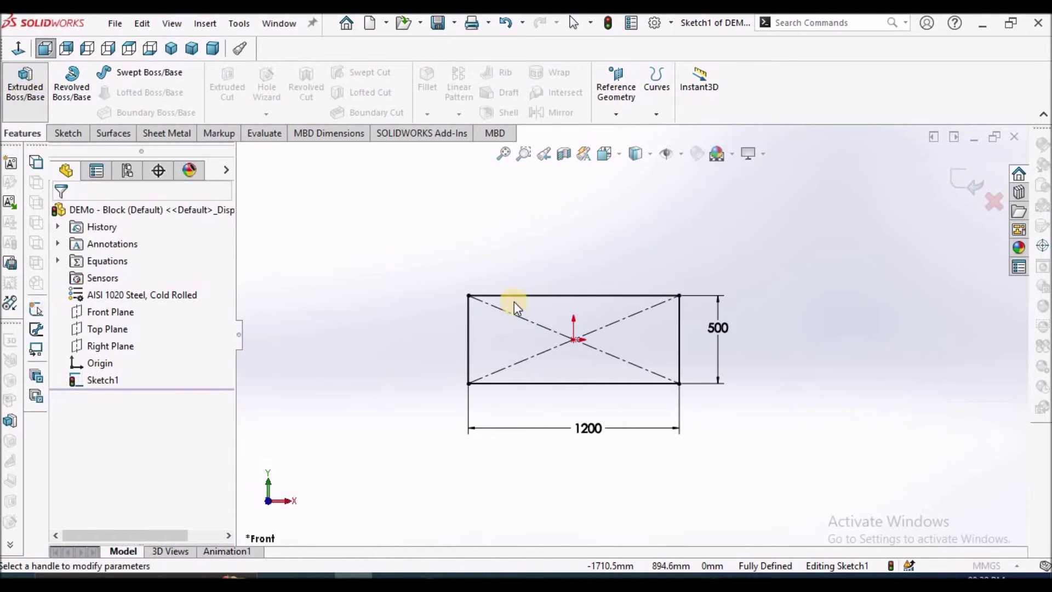
left_click(149, 307)
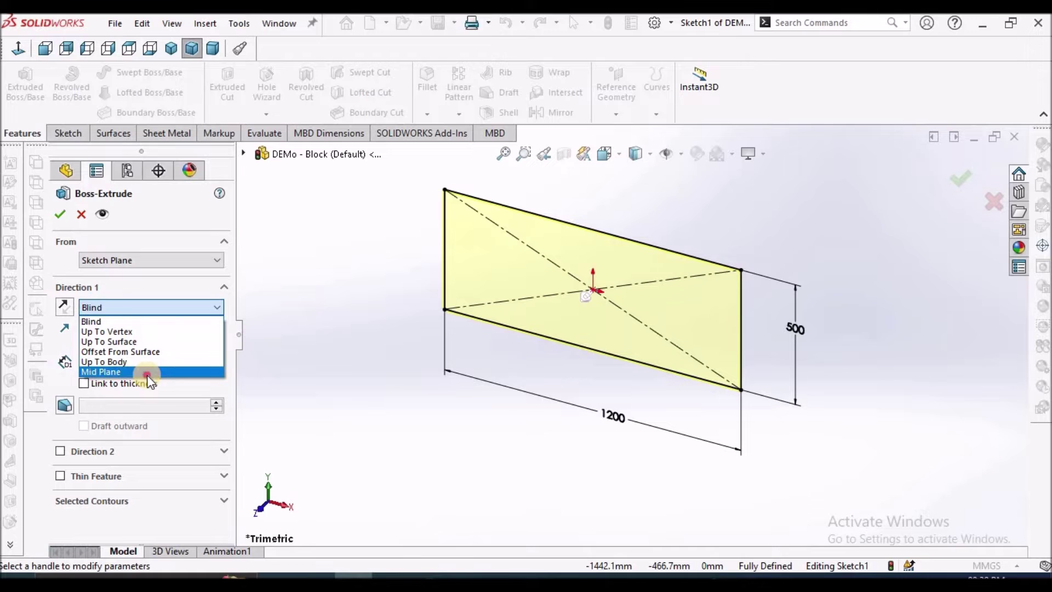
left_click(147, 374)
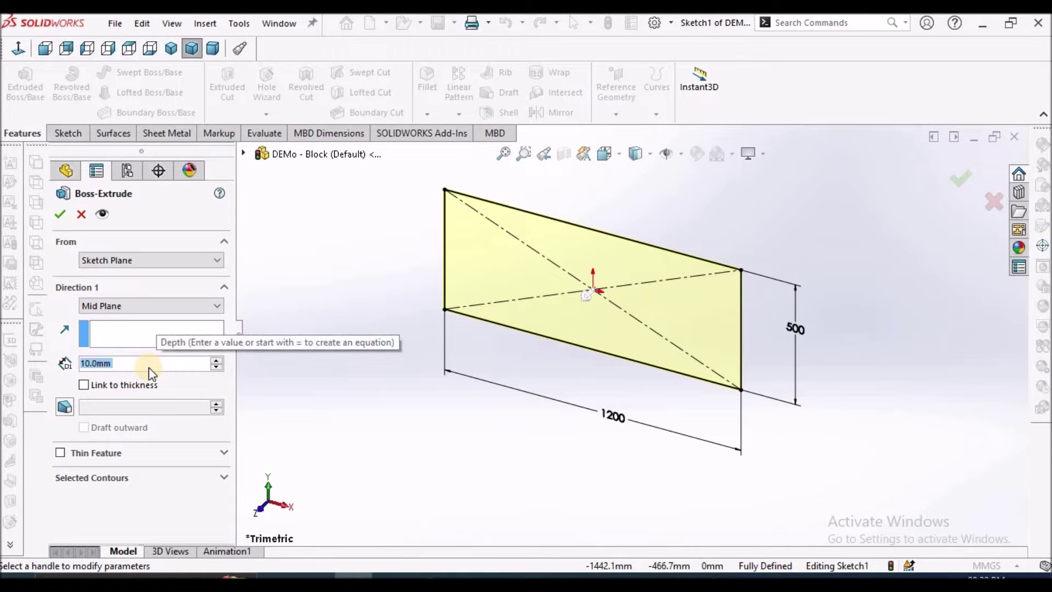
type("200")
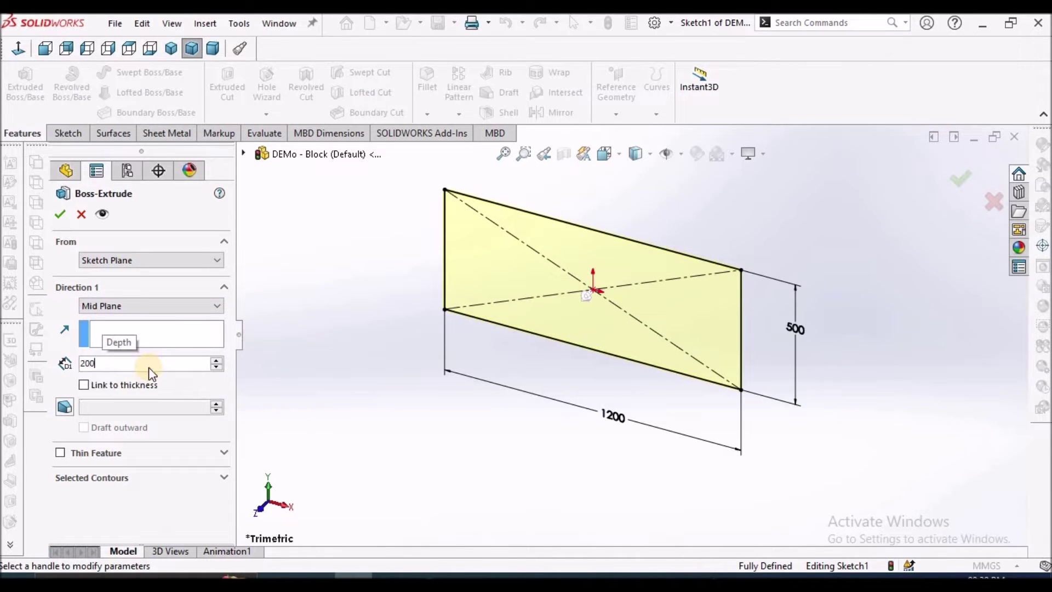
key("Return")
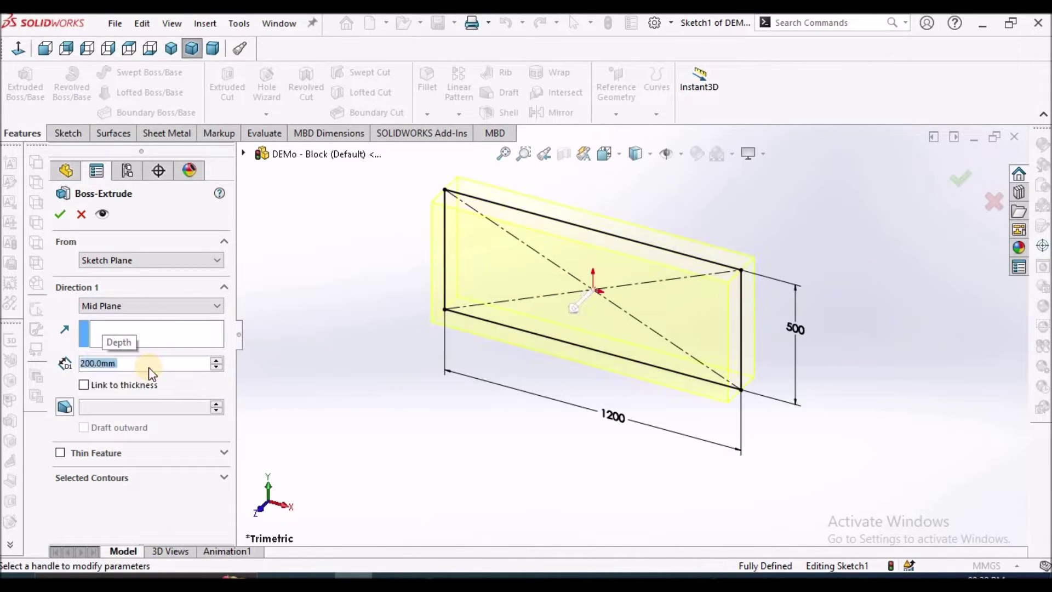
left_click(61, 215)
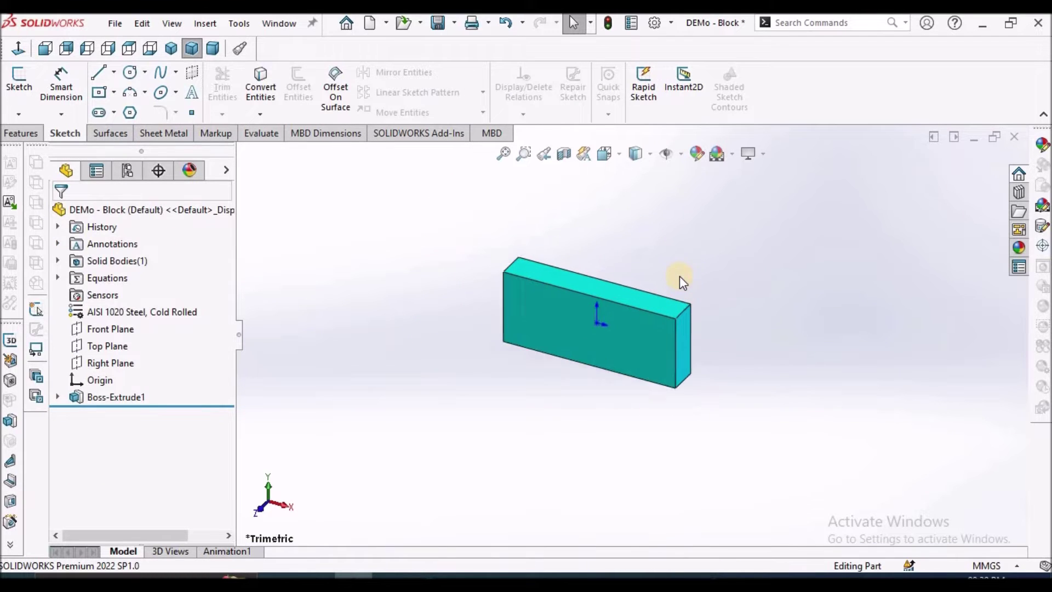
Round the four end edges of the block with a 200 mm fillet
scroll(680, 275, "down", 2)
left_click(35, 132)
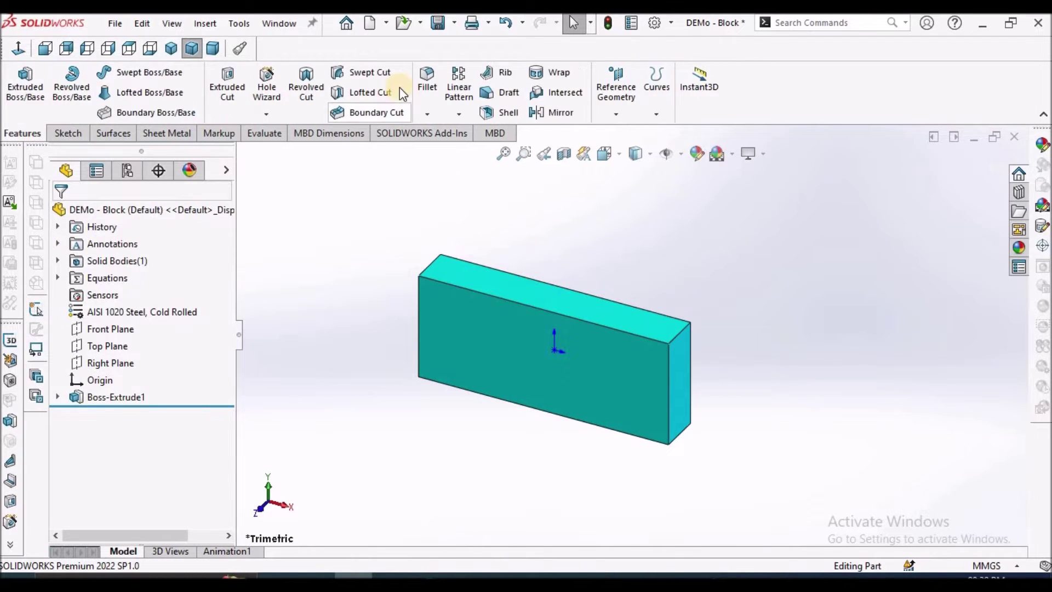
left_click(429, 81)
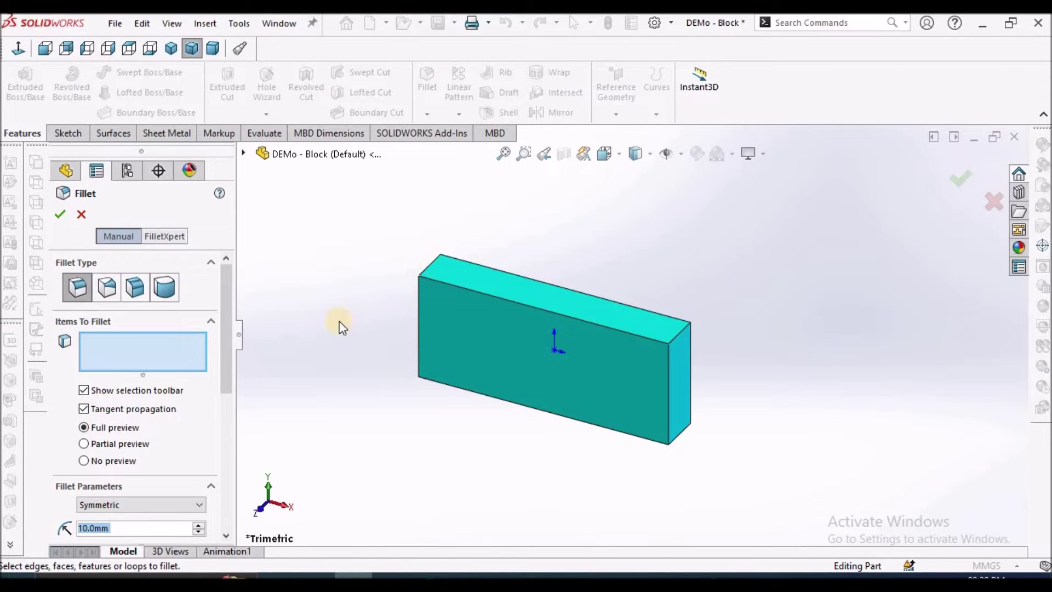
type("20")
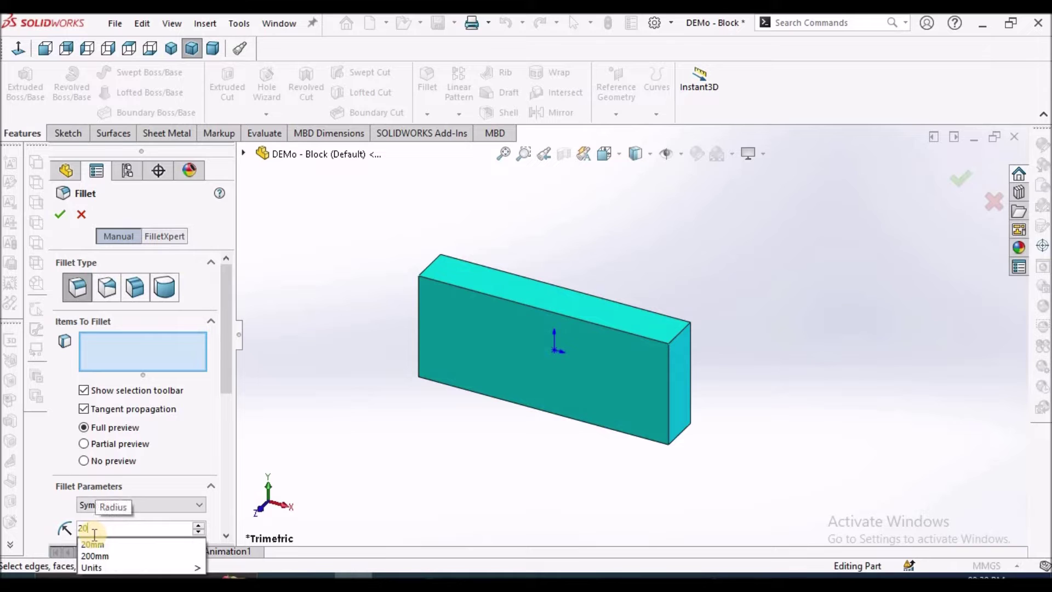
type("0")
key("Down")
key("Down")
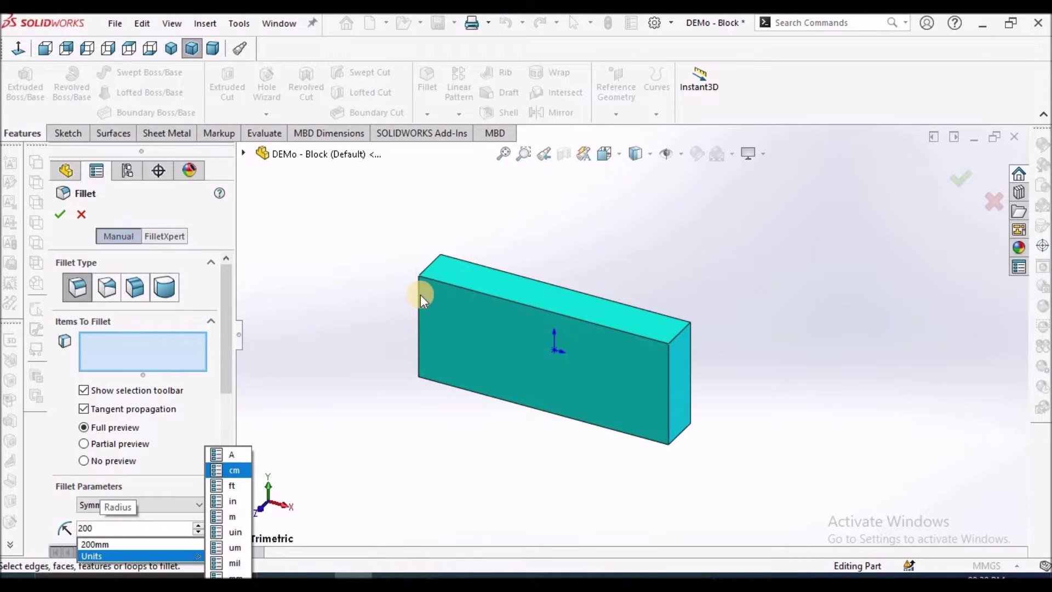
key("Return")
left_click(432, 264)
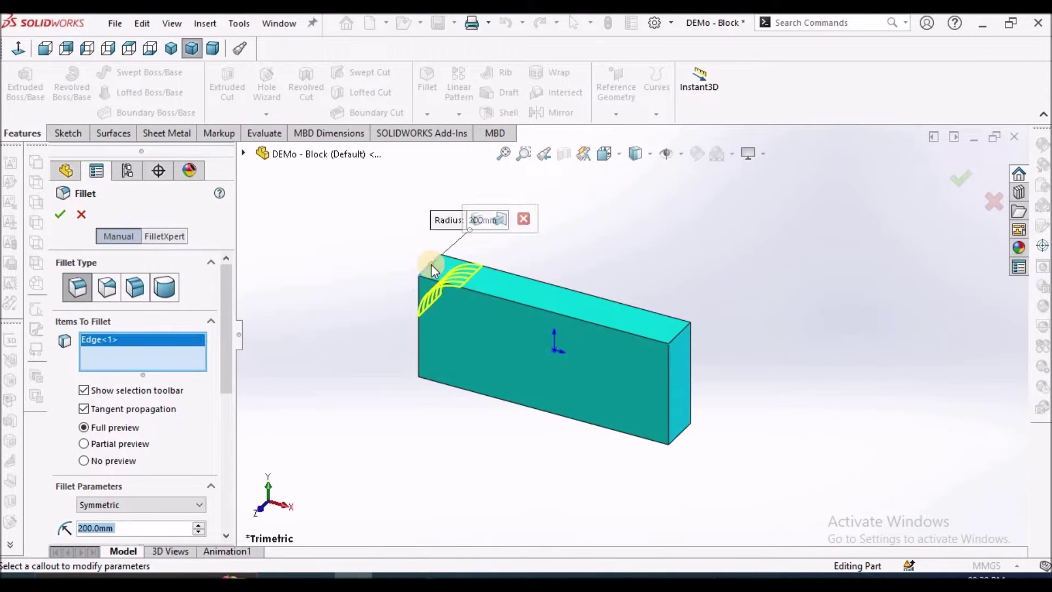
left_click(681, 334)
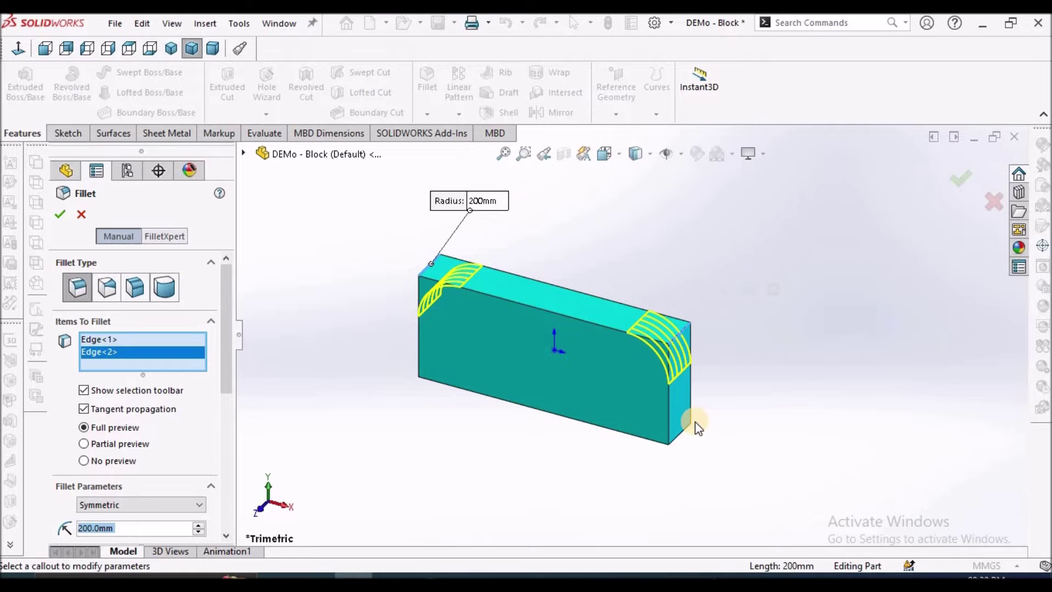
left_click(683, 430)
middle_click_drag(595, 343, 682, 356)
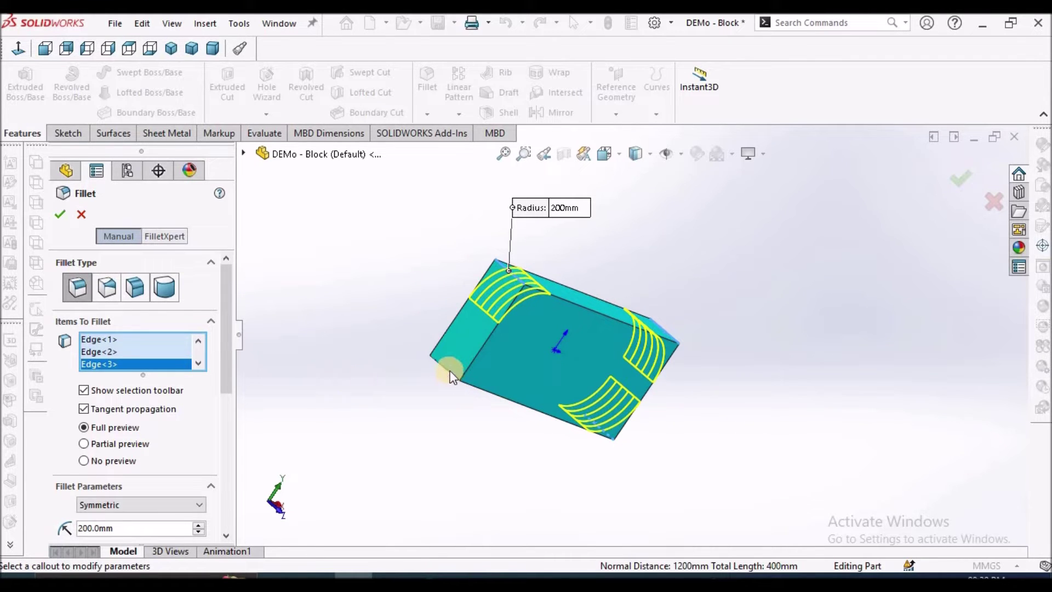
left_click(489, 375)
middle_click_drag(616, 347, 351, 336)
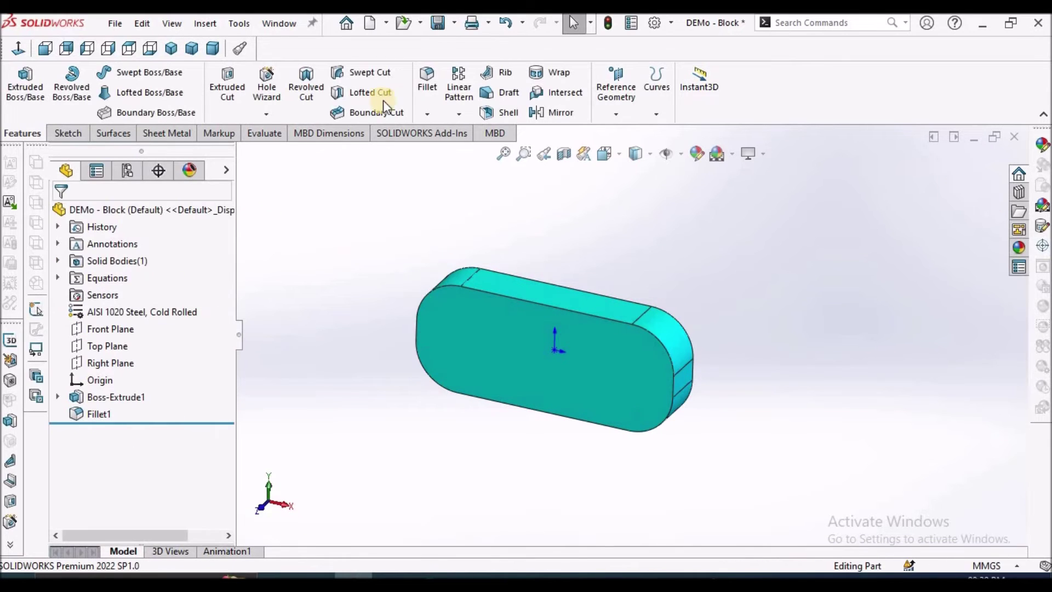
Add a 150 mm face fillet on a block face as Fillet2
left_click(429, 92)
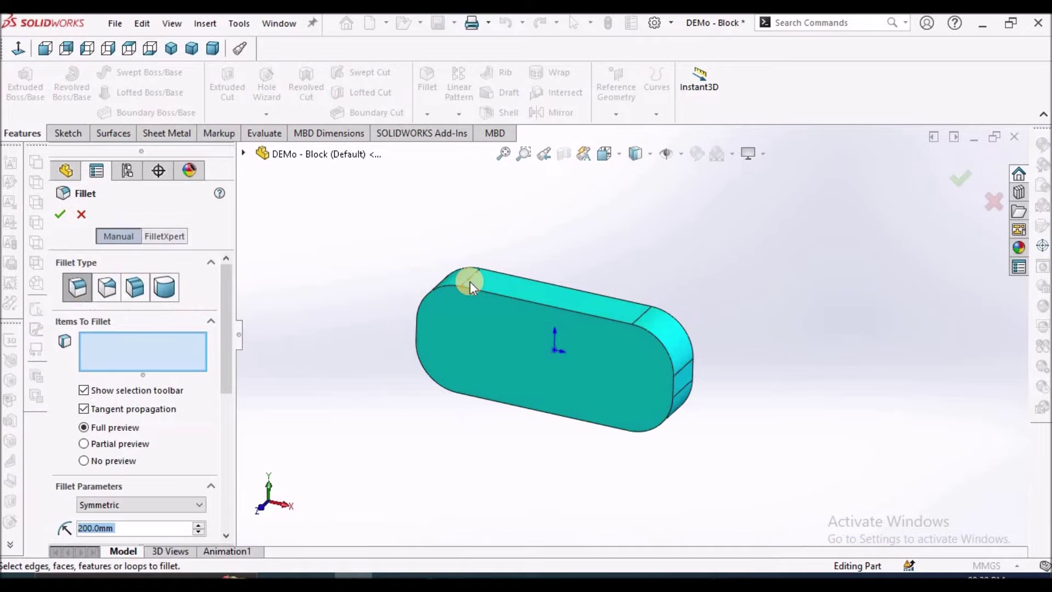
left_click(540, 356)
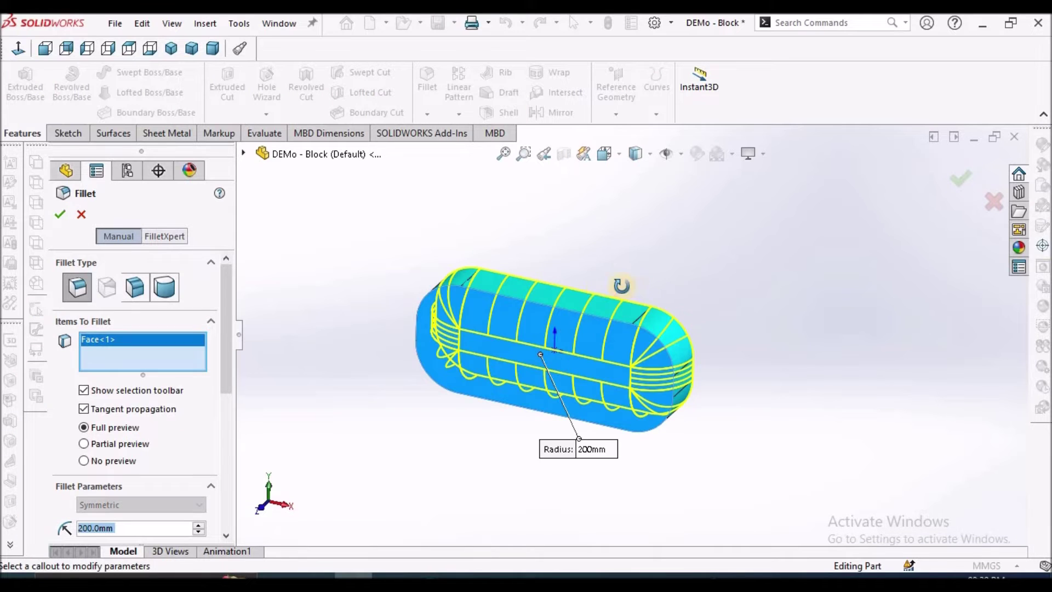
middle_click_drag(620, 285, 526, 285)
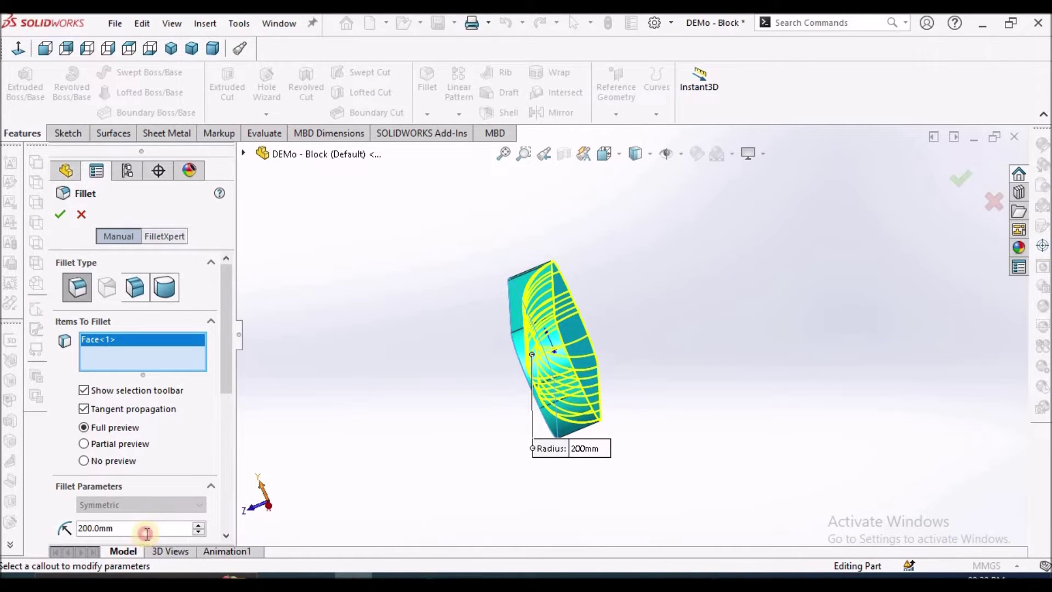
left_click_drag(152, 529, 69, 527)
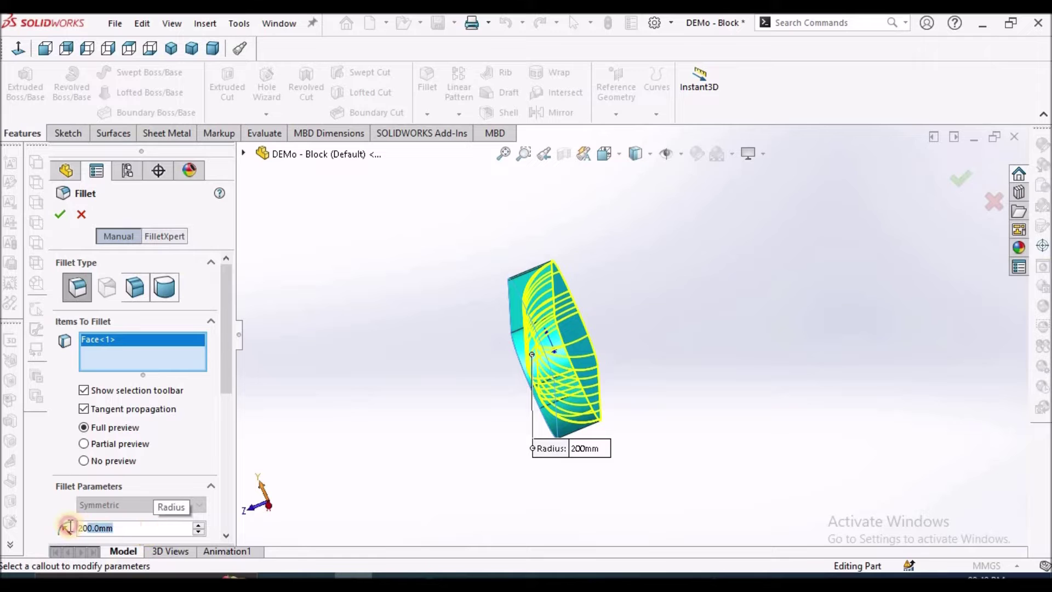
type("150")
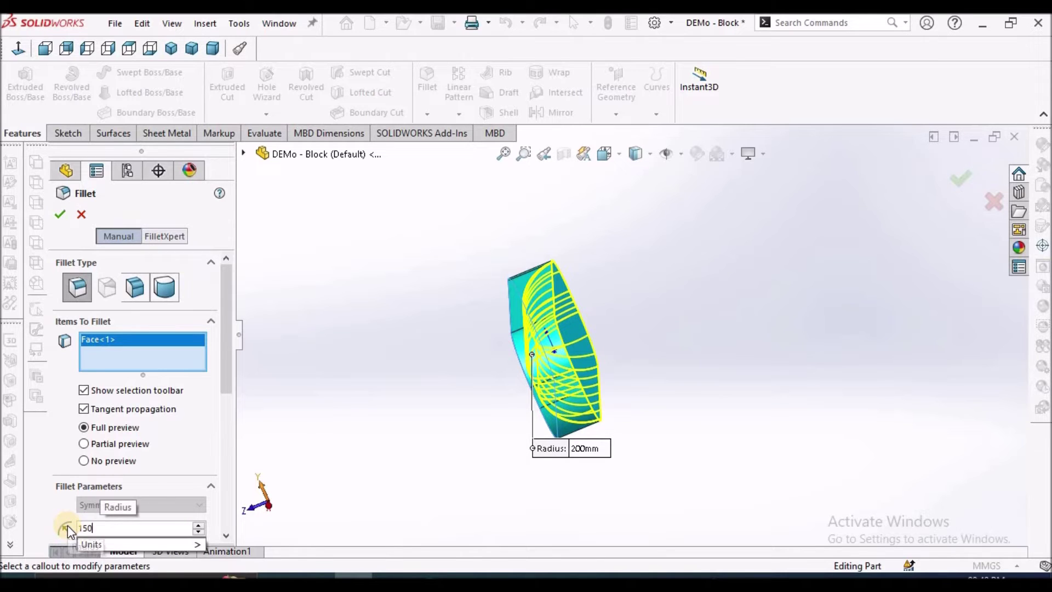
key("Return")
middle_click_drag(634, 445, 577, 388)
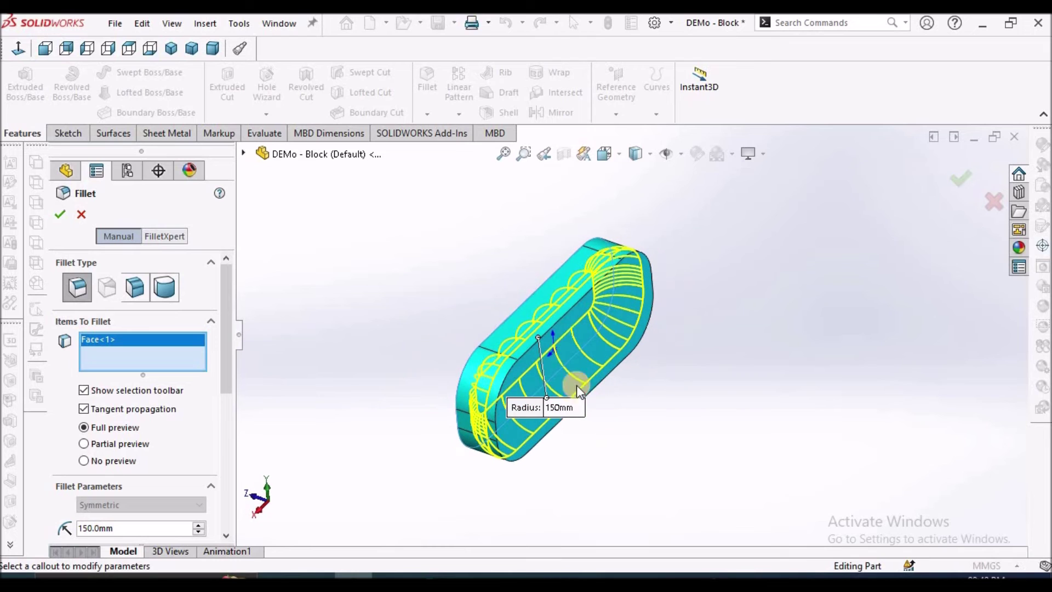
right_click(572, 321)
middle_click_drag(512, 312, 428, 291)
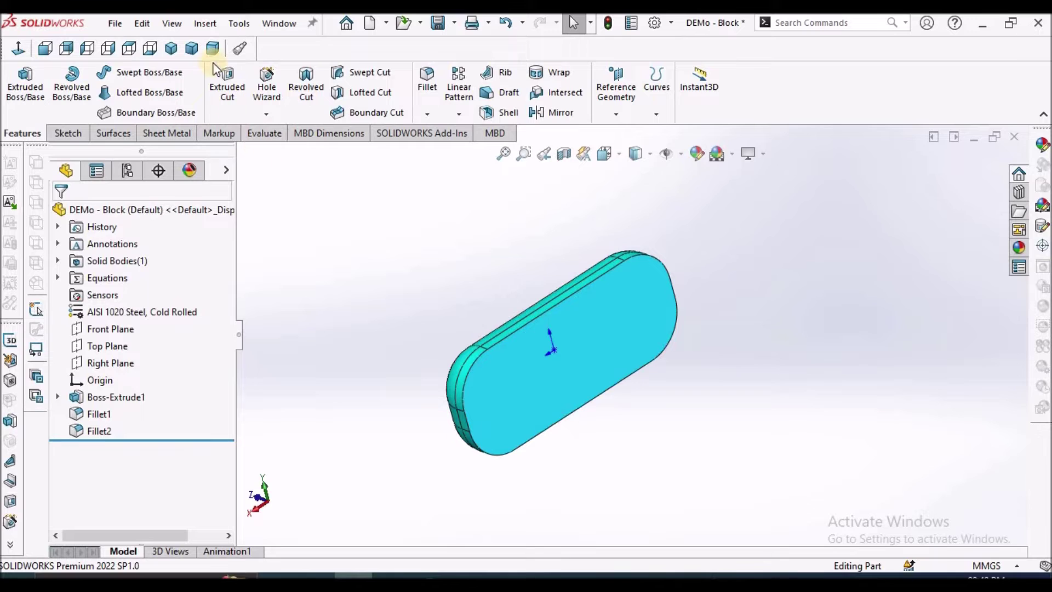
Add a 150 mm face fillet on the large front face as Fillet3
left_click(427, 81)
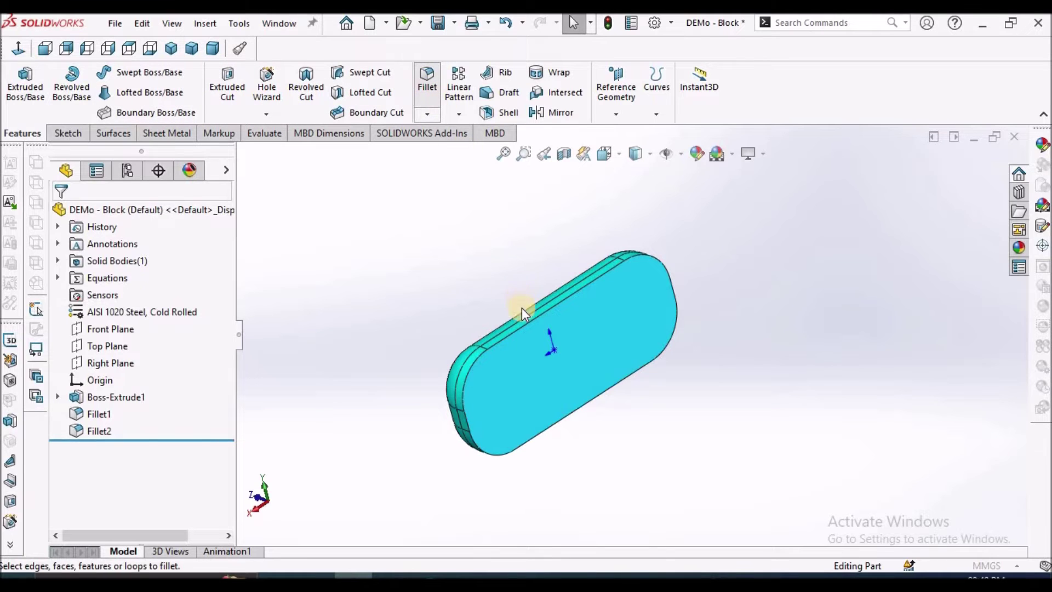
left_click(526, 364)
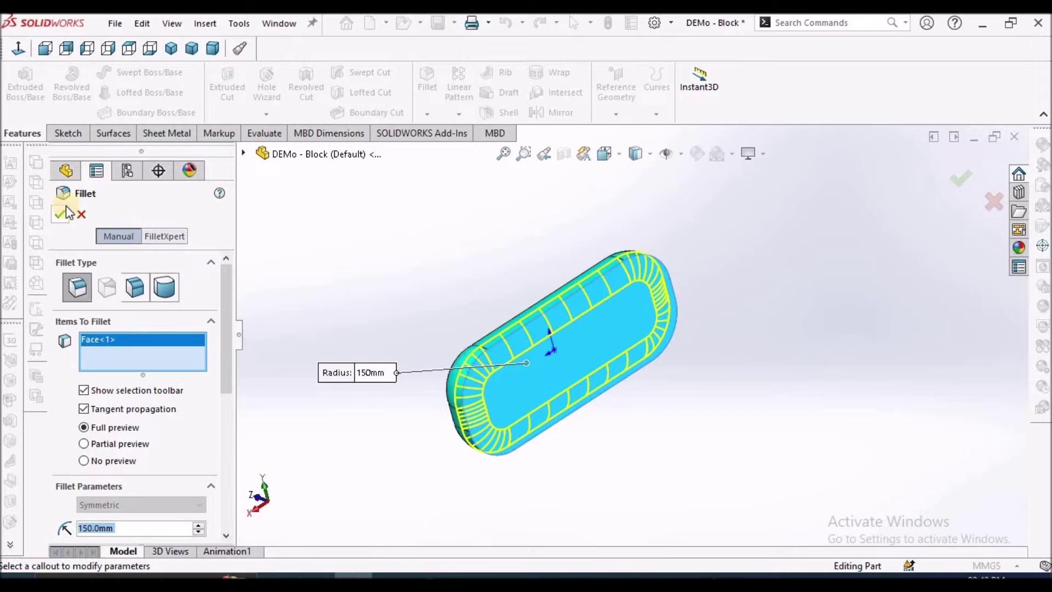
right_click(347, 270)
middle_click_drag(458, 275, 683, 406)
scroll(526, 318, "down", 3)
scroll(683, 406, "up", 3)
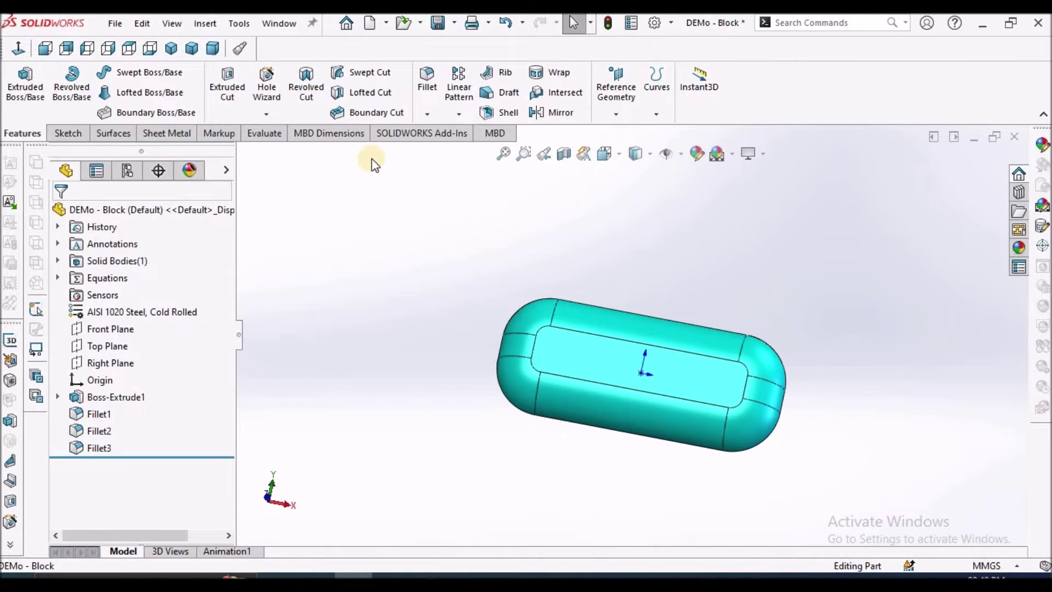
left_click(217, 48)
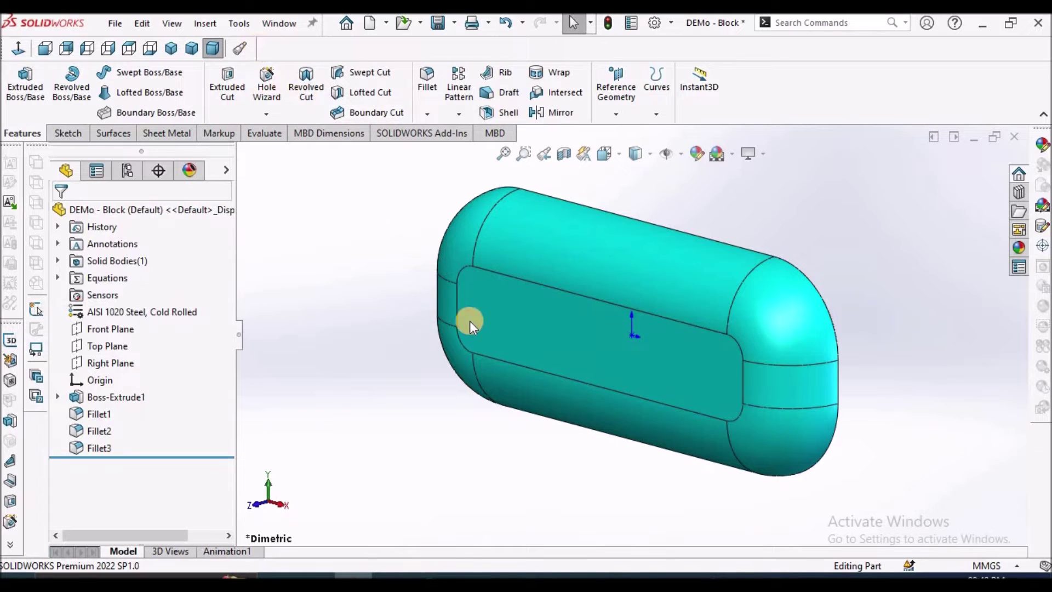
Import the GoFlex_1 DXF onto the flat front face with units set to Millimeters
left_click(538, 333)
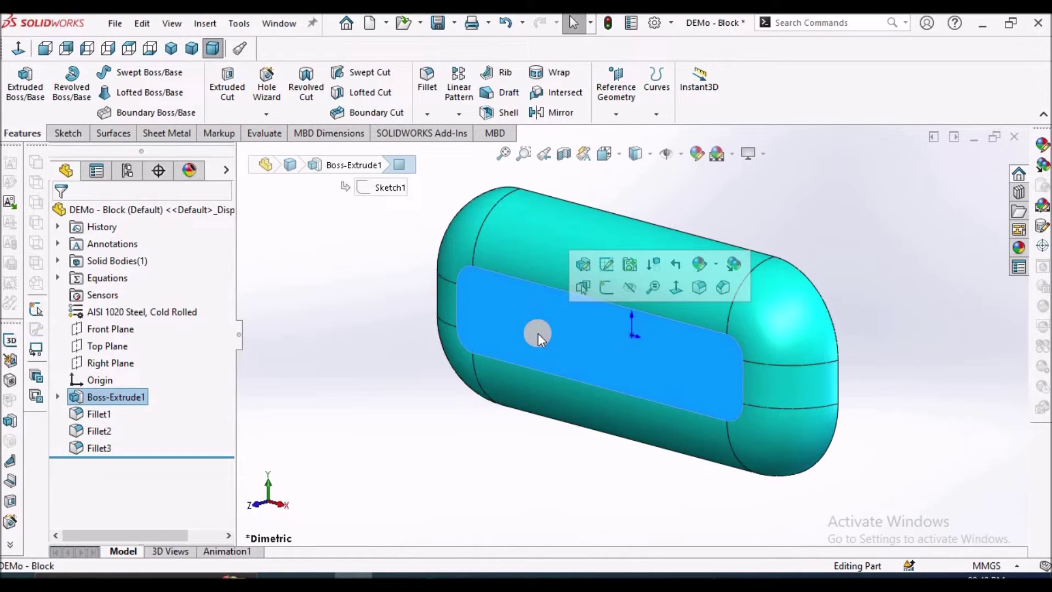
left_click(209, 24)
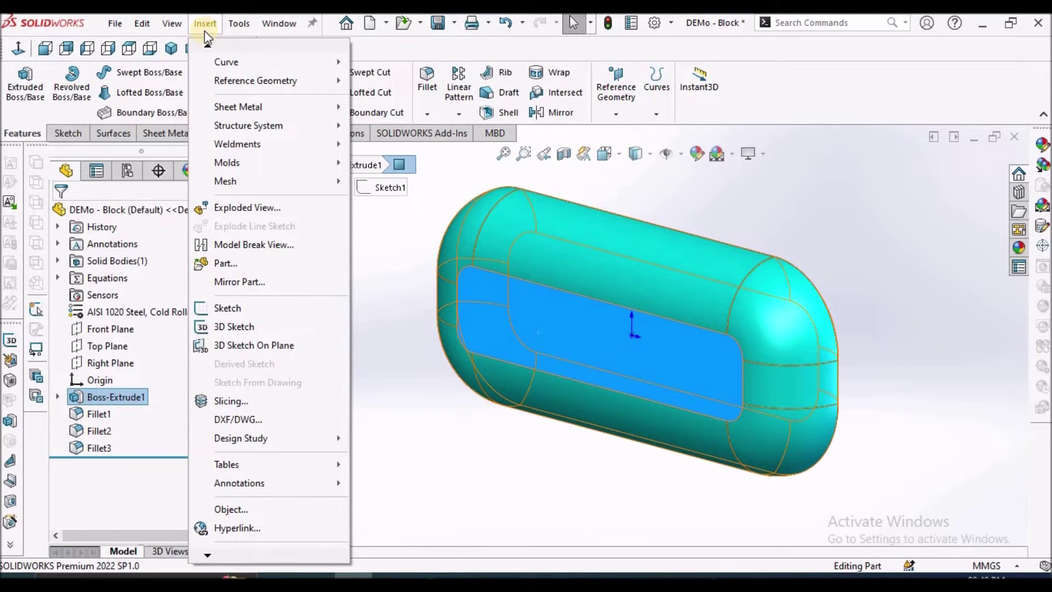
mouse_move(210, 554)
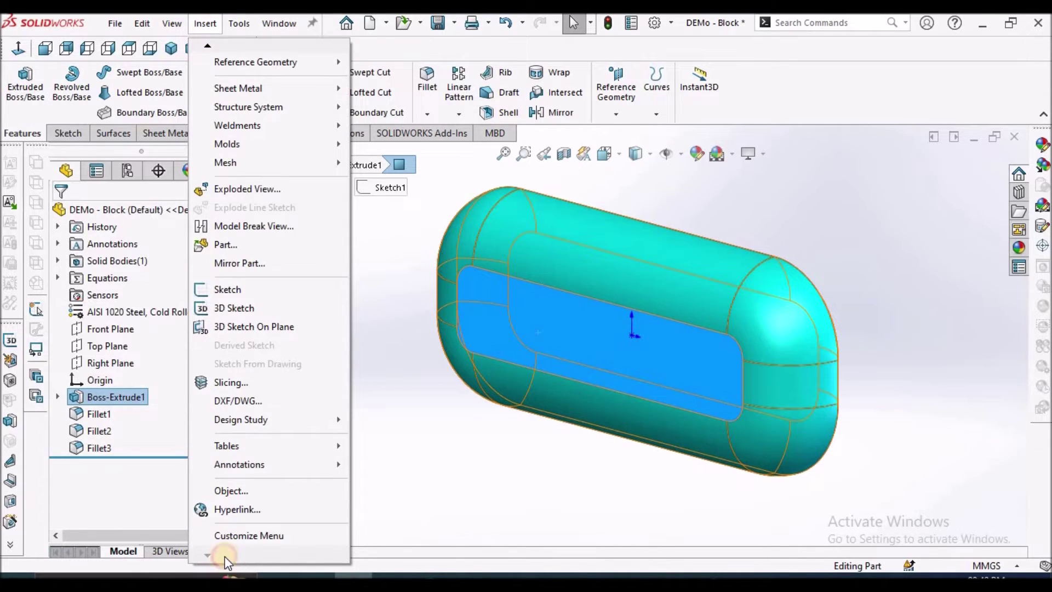
left_click(241, 400)
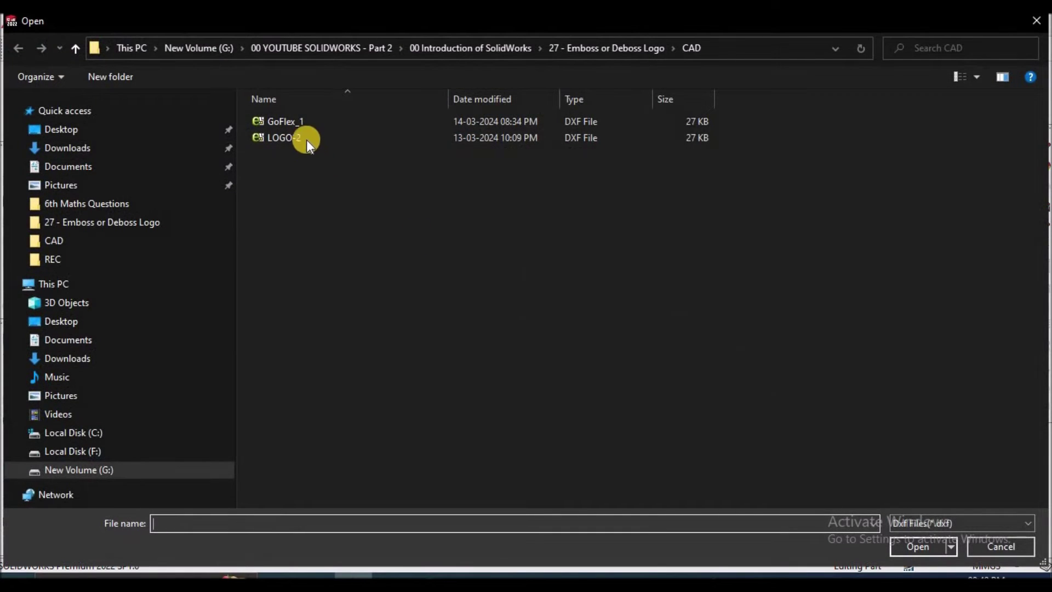
left_click(295, 121)
left_click(898, 547)
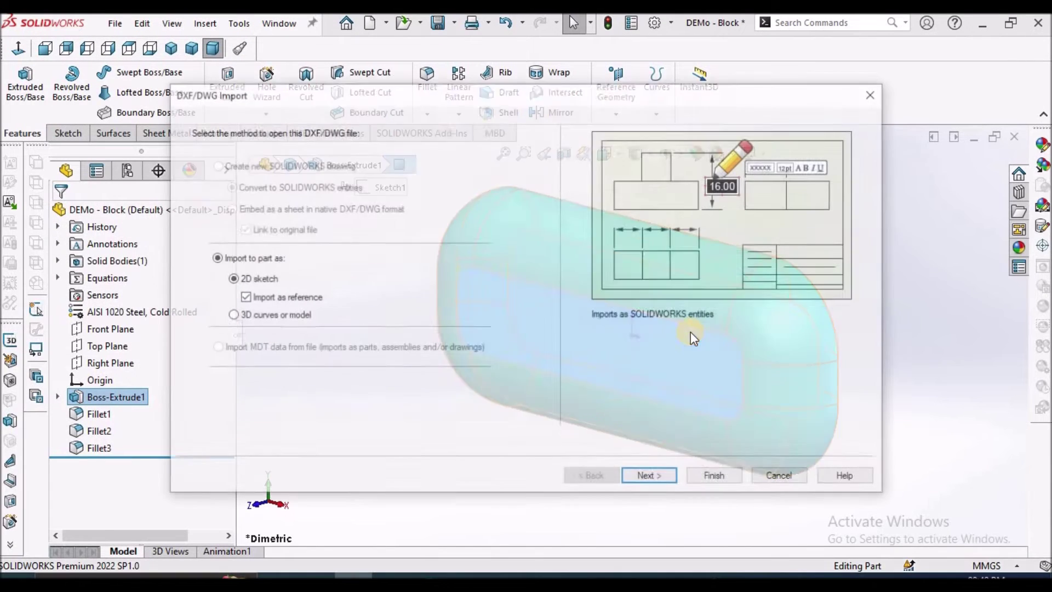
left_click(653, 477)
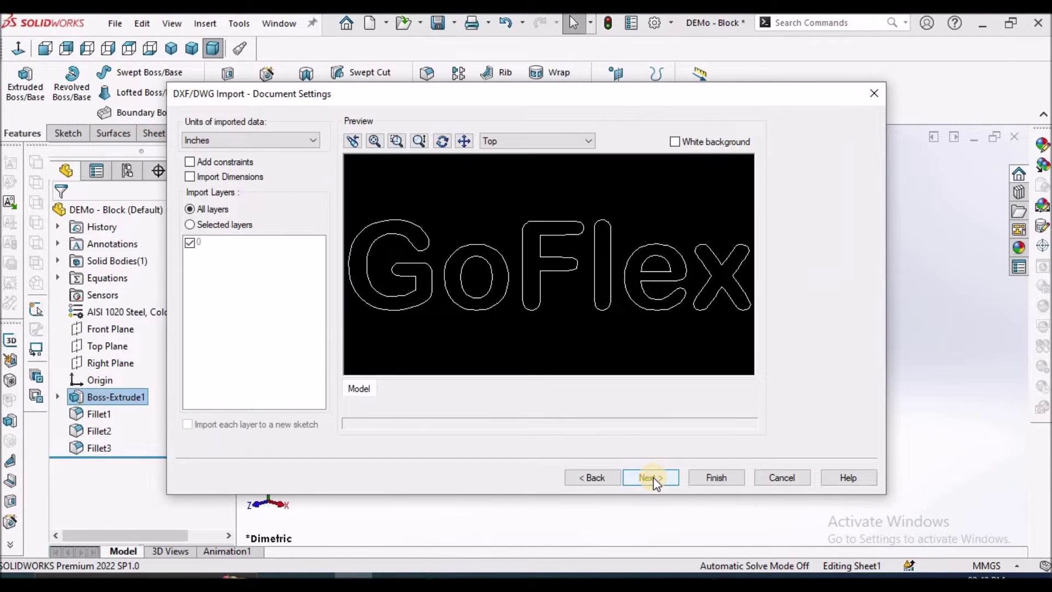
left_click(311, 140)
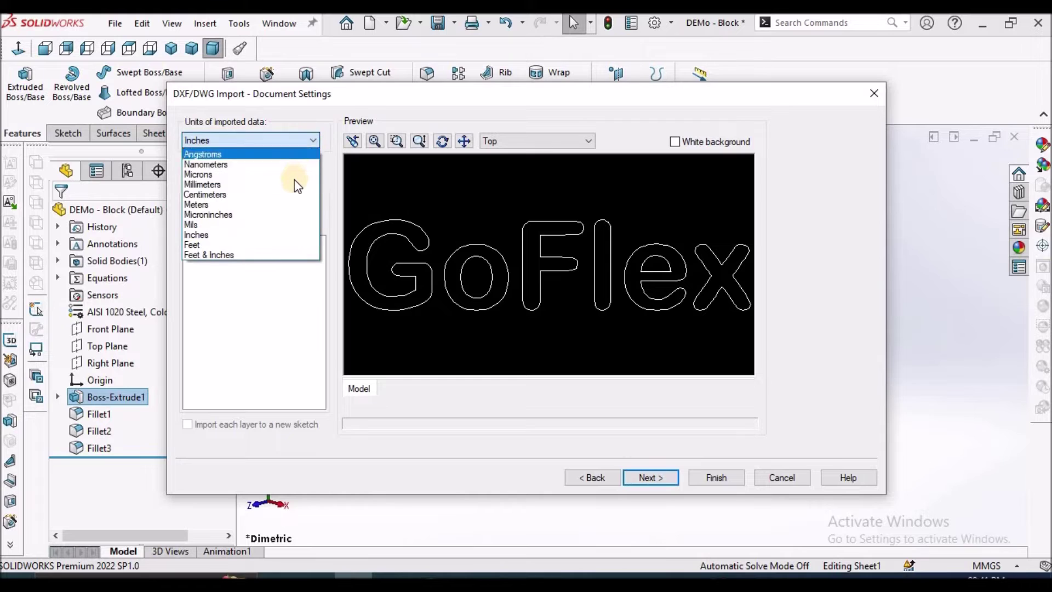
left_click(296, 184)
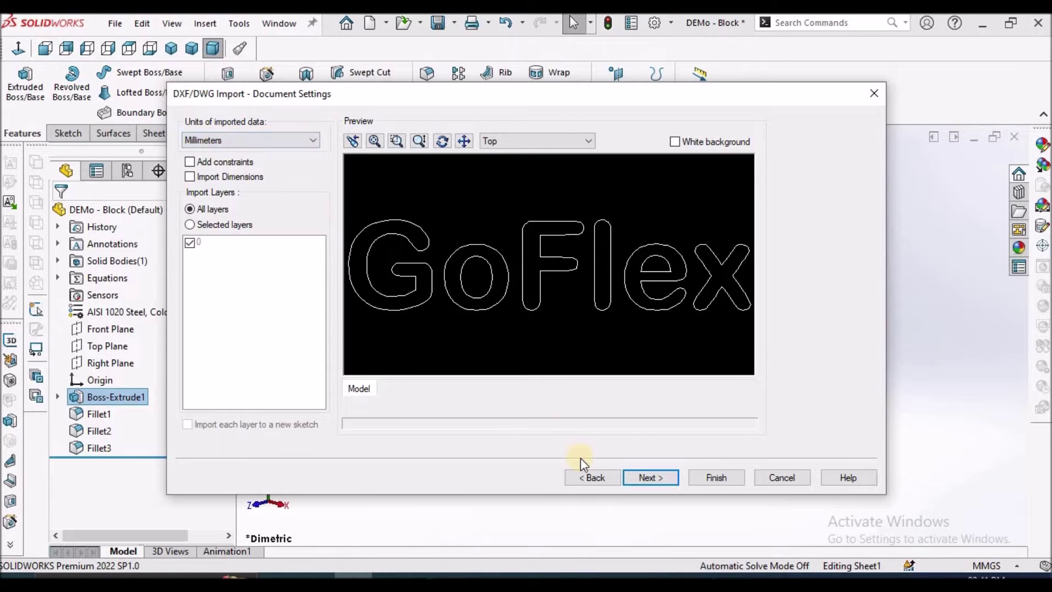
left_click(650, 480)
left_click(709, 476)
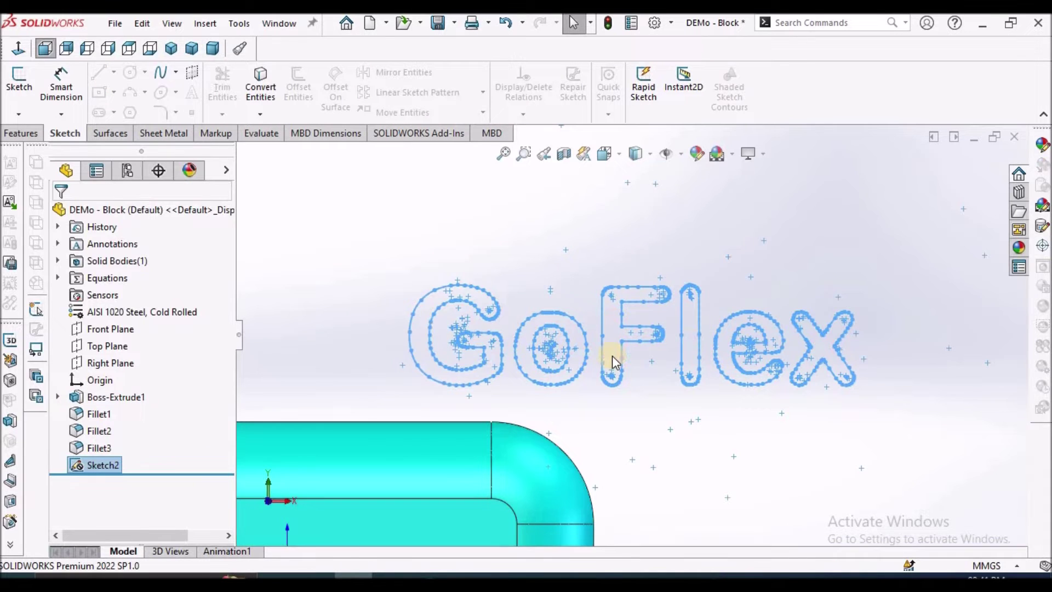
Edit Sketch2 and box-select all of the GoFlex logo geometry
scroll(610, 369, "up", 4)
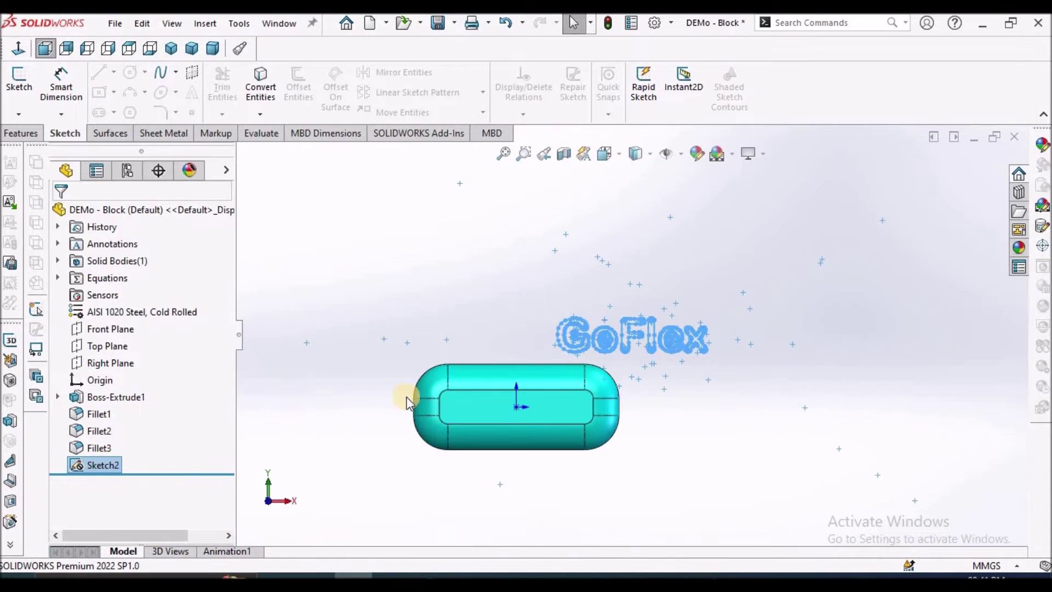
right_click(109, 472)
left_click(161, 305)
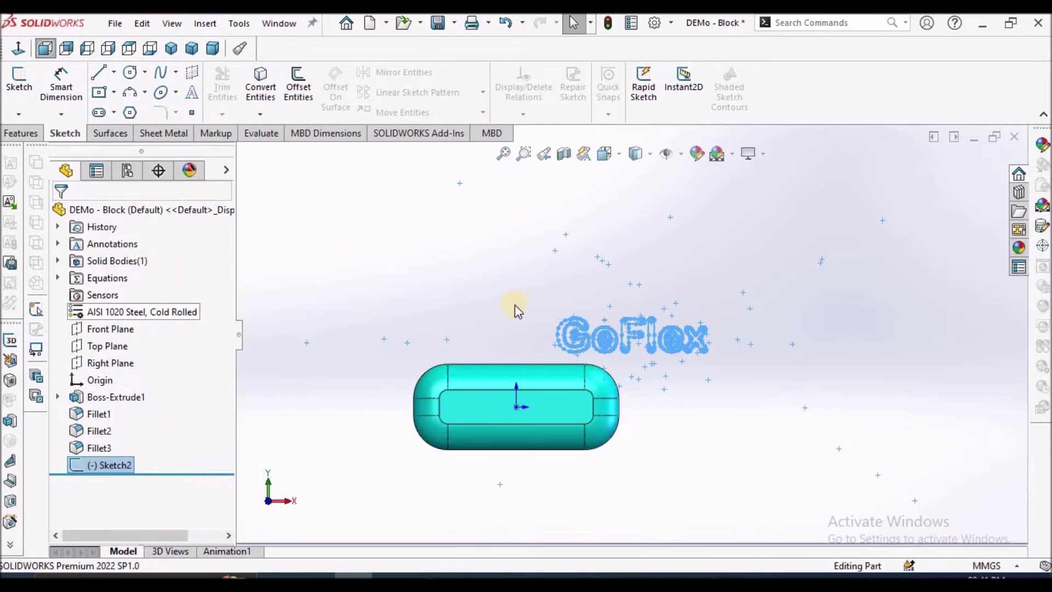
left_click(511, 294)
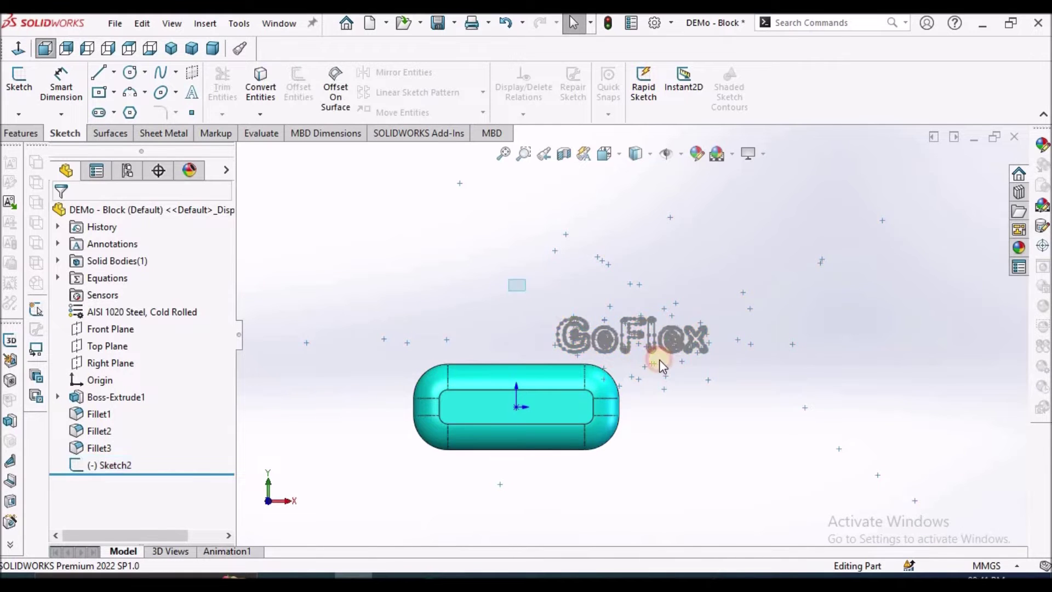
right_click(120, 470)
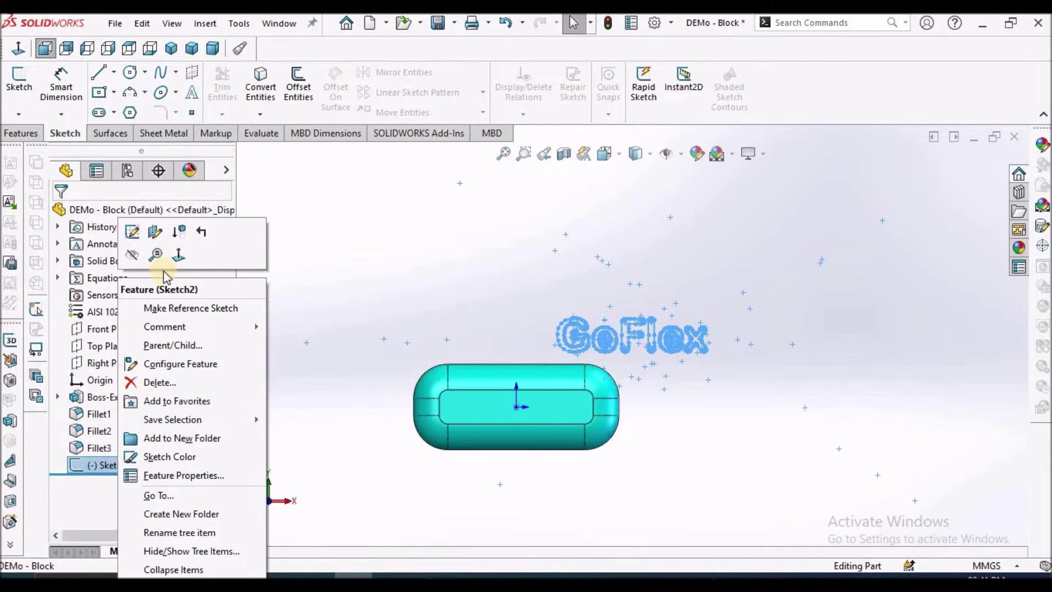
left_click(156, 253)
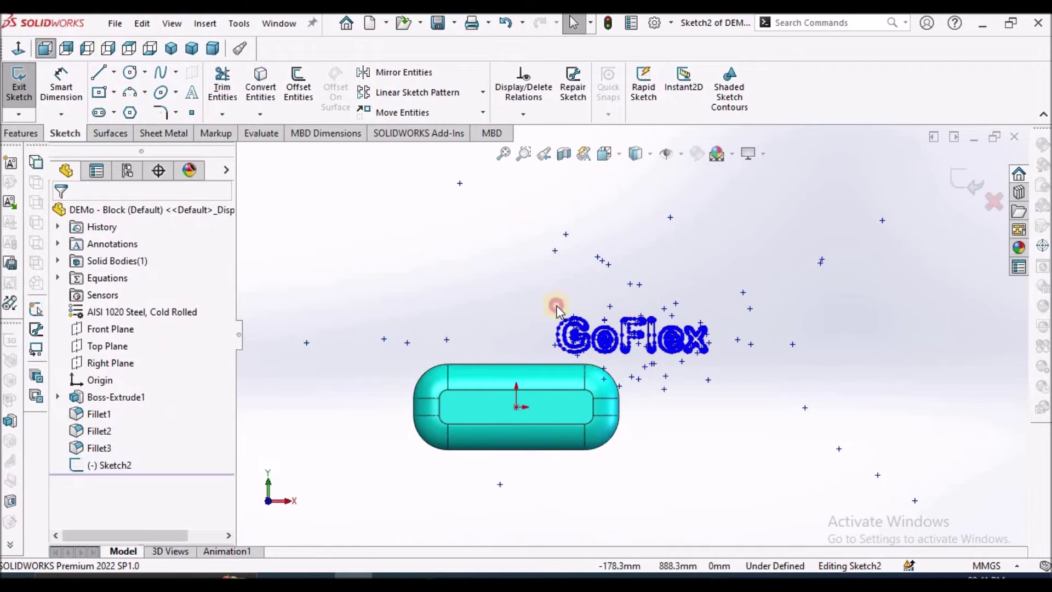
left_click_drag(484, 254, 777, 421)
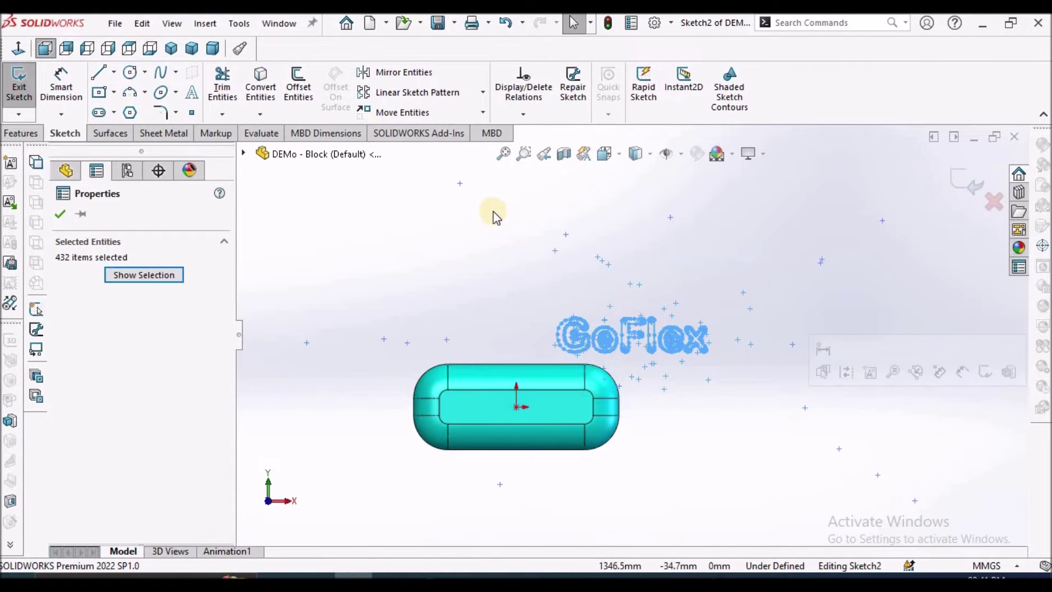
Move the logo onto the block's flat front face and exit the sketch
left_click(416, 117)
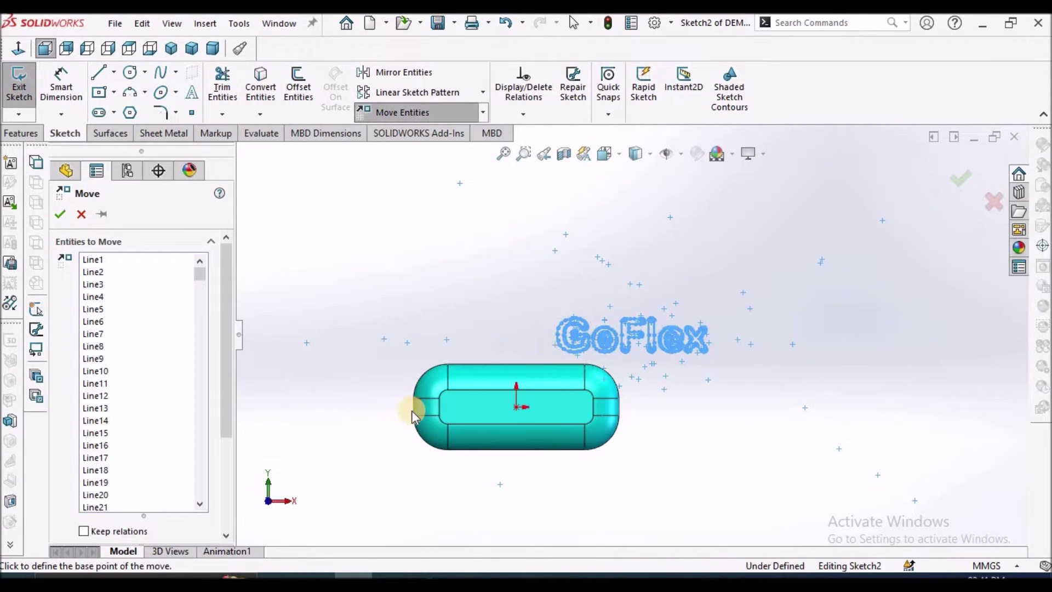
left_click(482, 406)
scroll(458, 393, "up", 2)
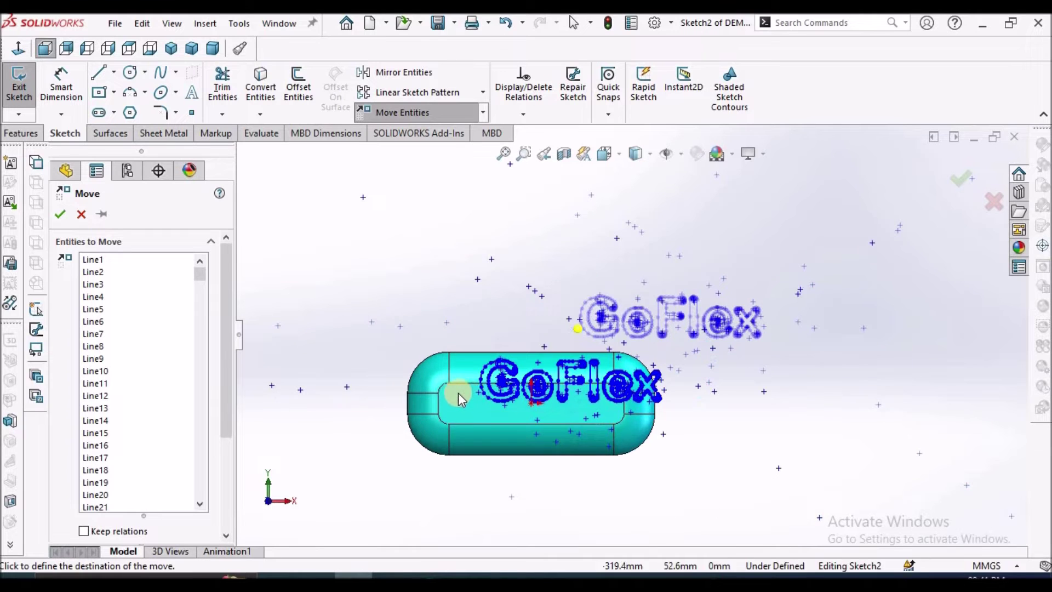
scroll(434, 406, "up", 2)
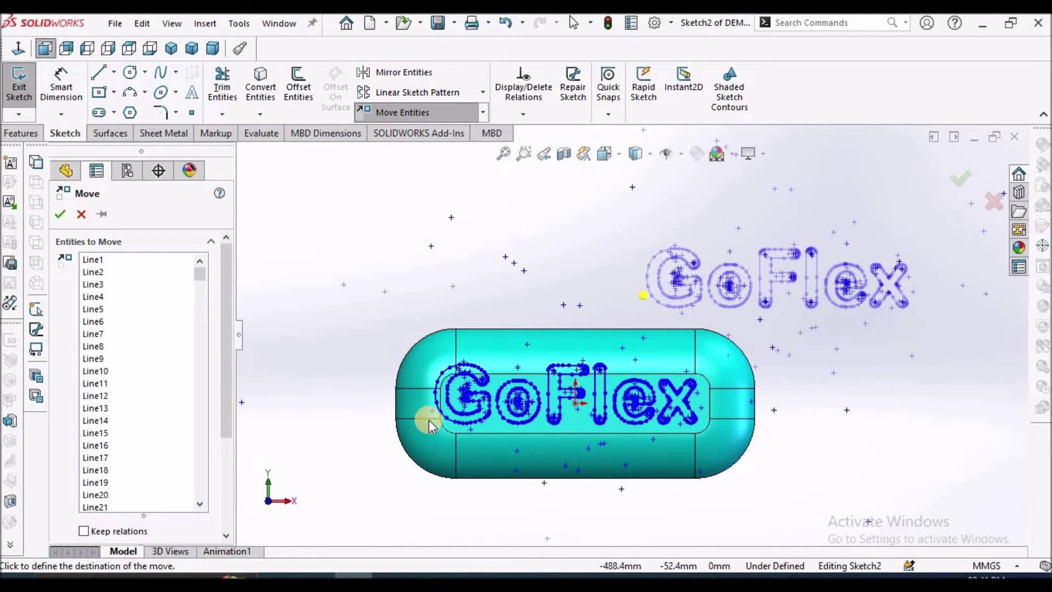
left_click(433, 422)
right_click(471, 247)
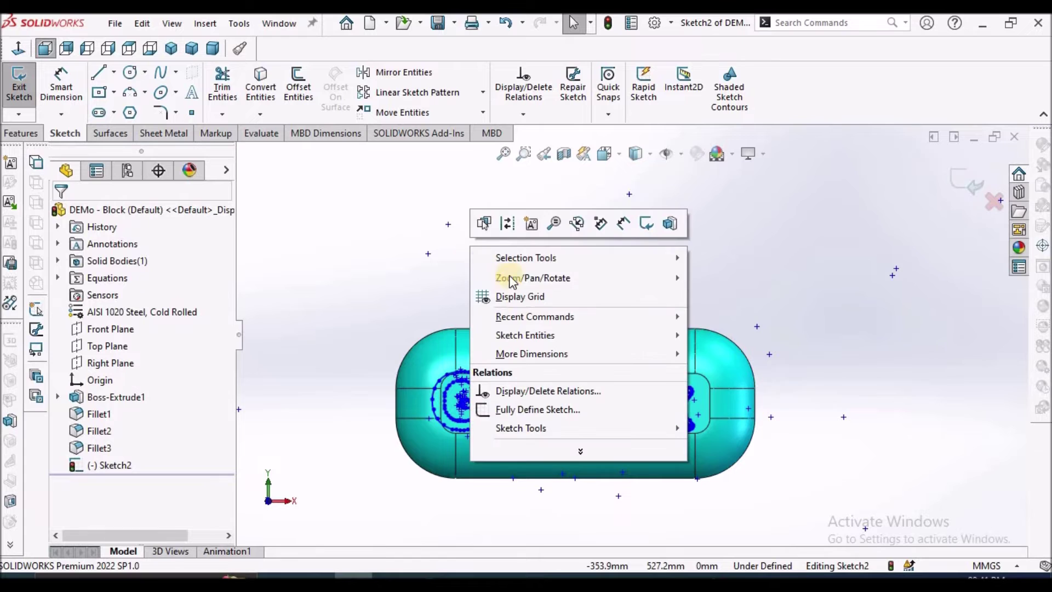
key("Escape")
left_click(964, 182)
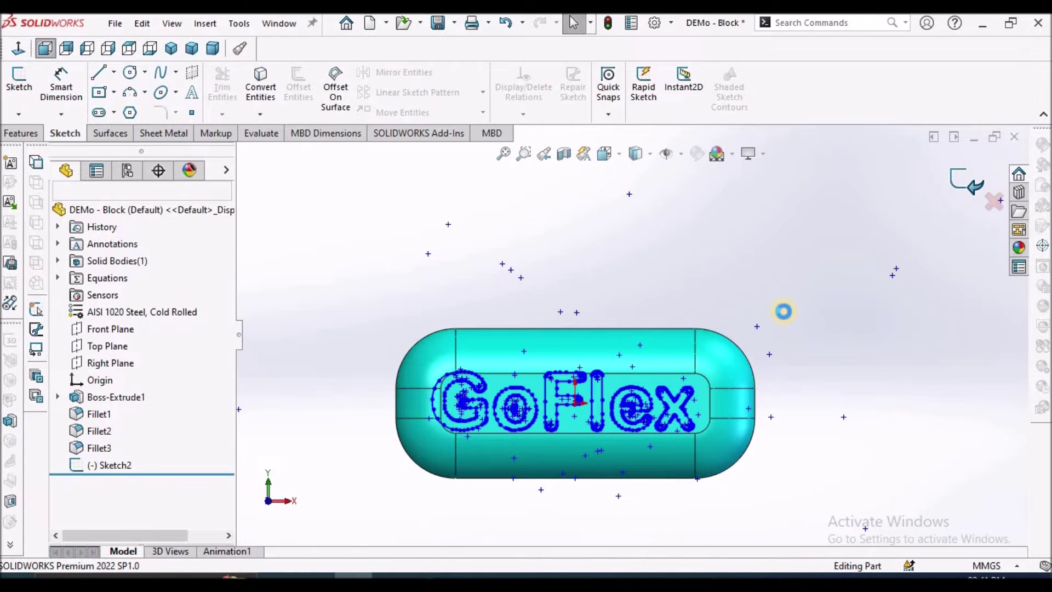
mouse_move(784, 313)
middle_mouse_down()
mouse_move(746, 380)
mouse_move(676, 408)
mouse_move(725, 326)
mouse_move(803, 331)
mouse_move(761, 326)
mouse_move(709, 394)
mouse_move(704, 370)
mouse_move(526, 343)
mouse_move(476, 321)
mouse_move(565, 299)
mouse_move(519, 331)
middle_mouse_up()
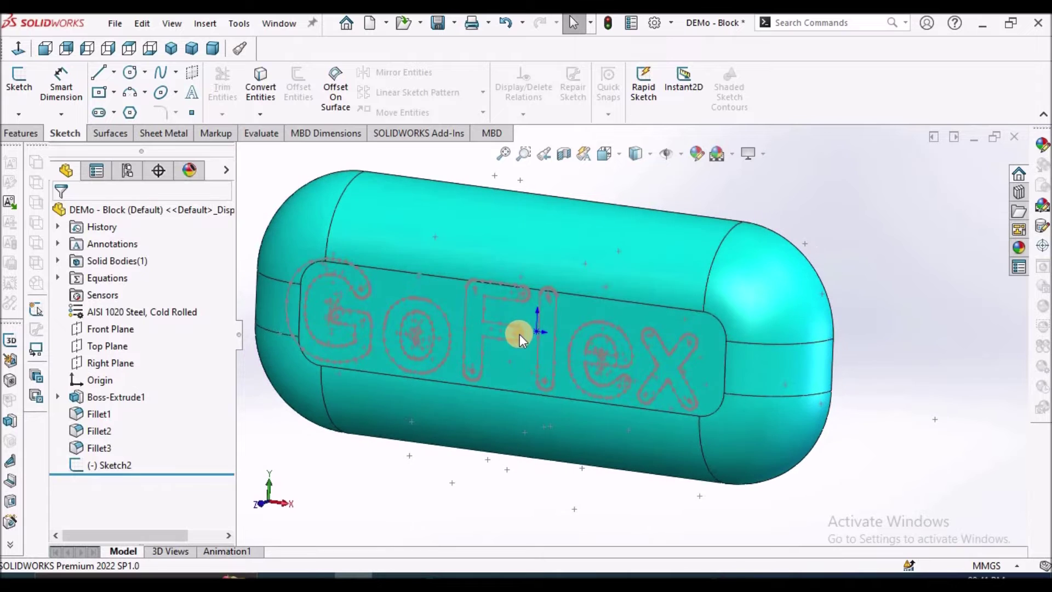
left_click(214, 49)
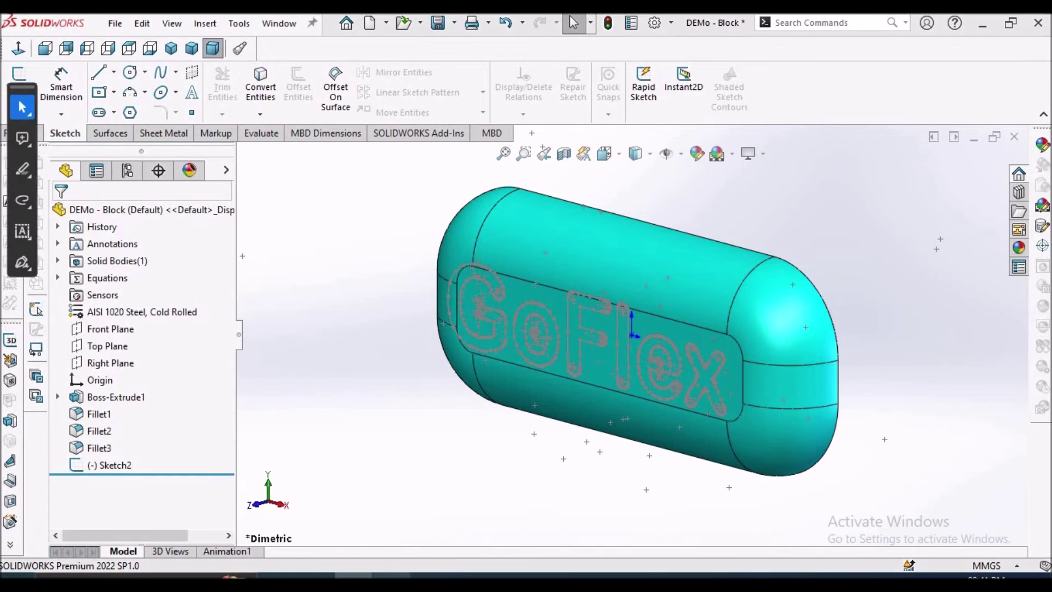
Confirm through Edit Sketch Plane that Sketch7 lies on the Front Plane
key("alt+Tab")
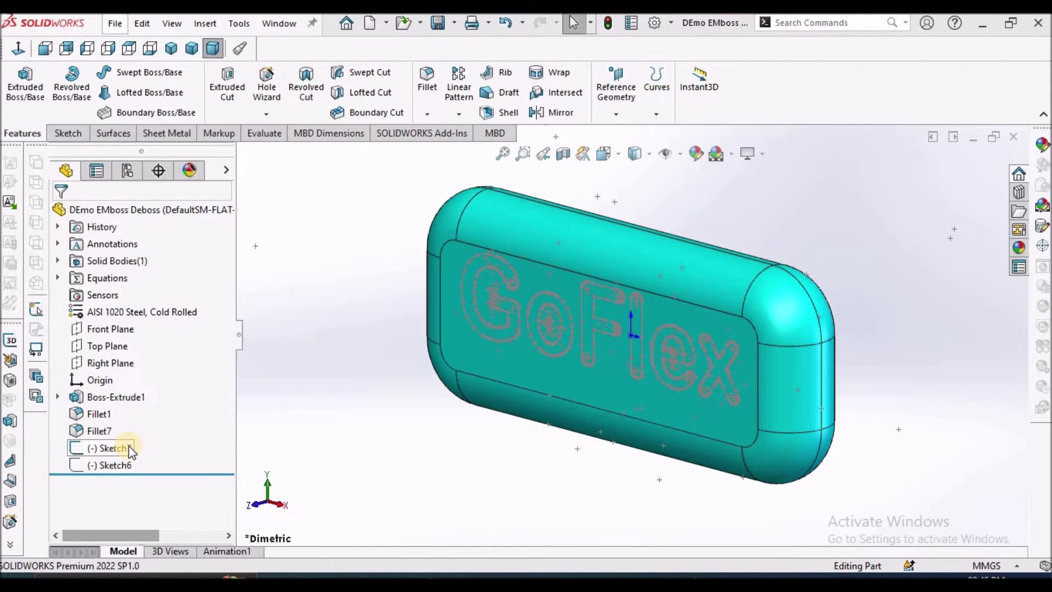
left_click(110, 449)
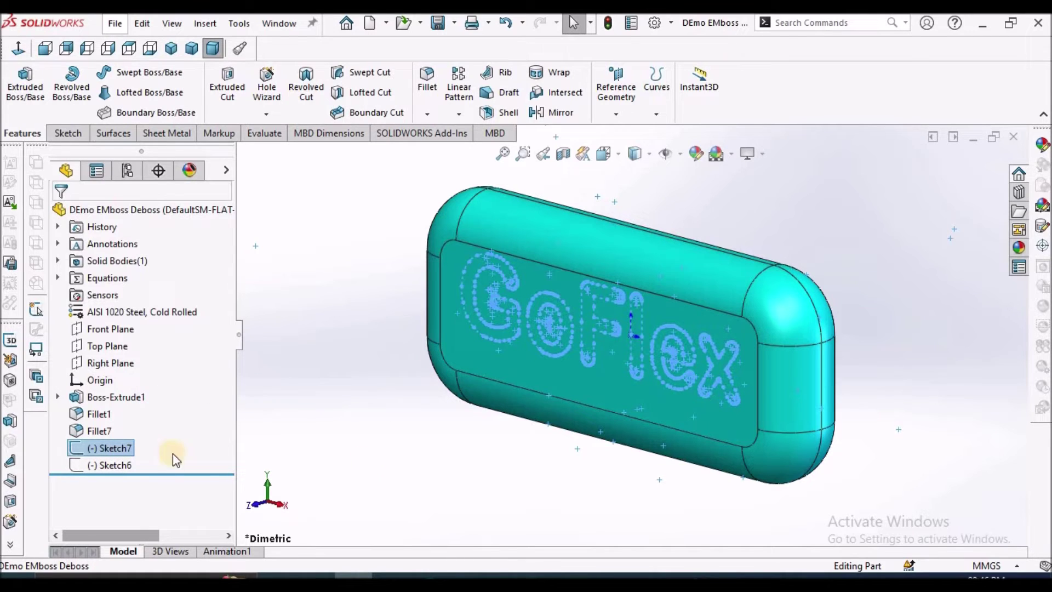
right_click(117, 453)
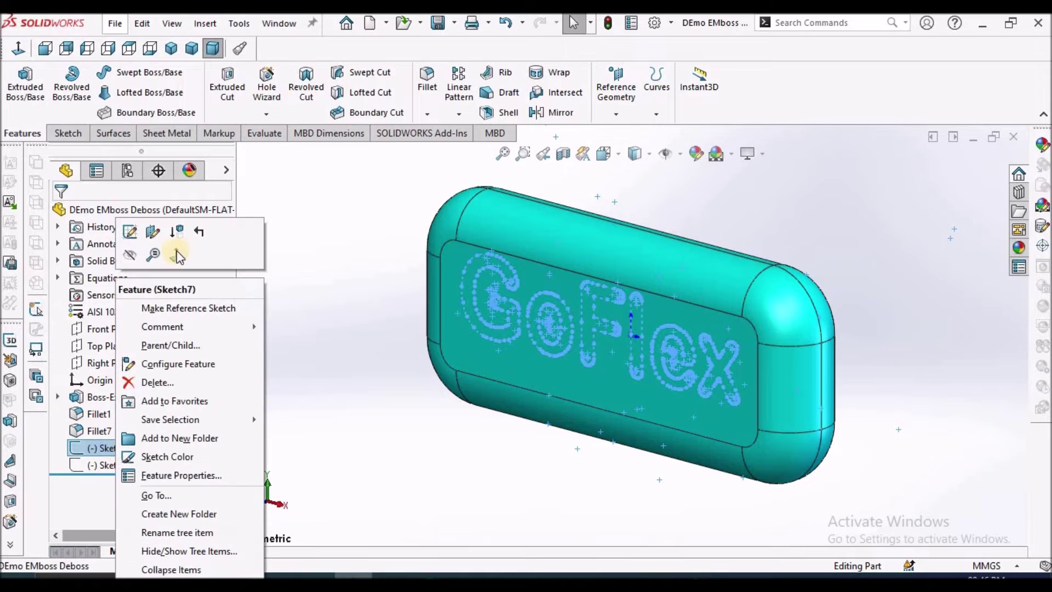
left_click(152, 232)
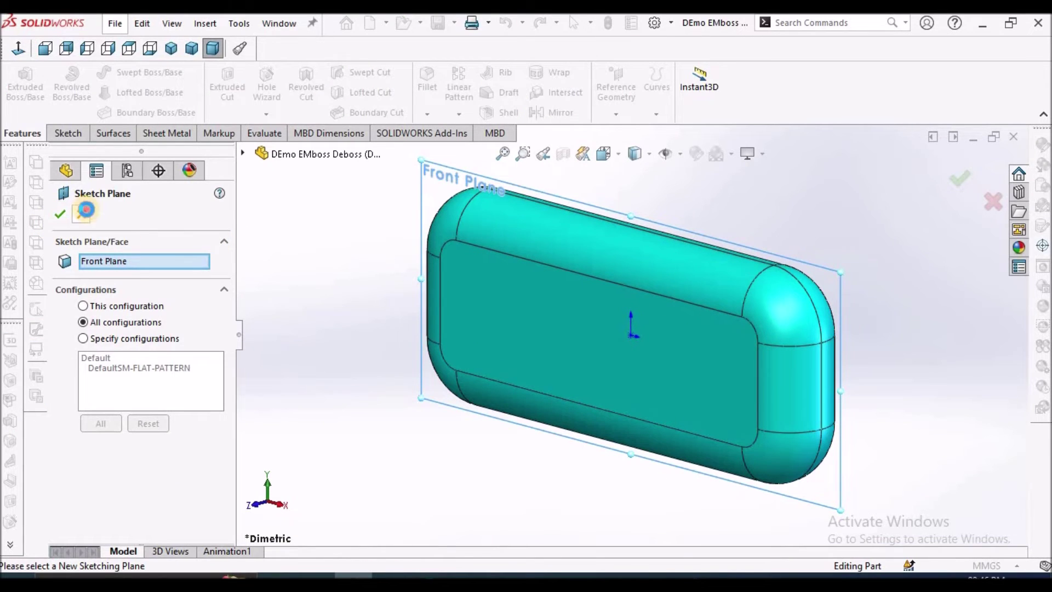
left_click(85, 209)
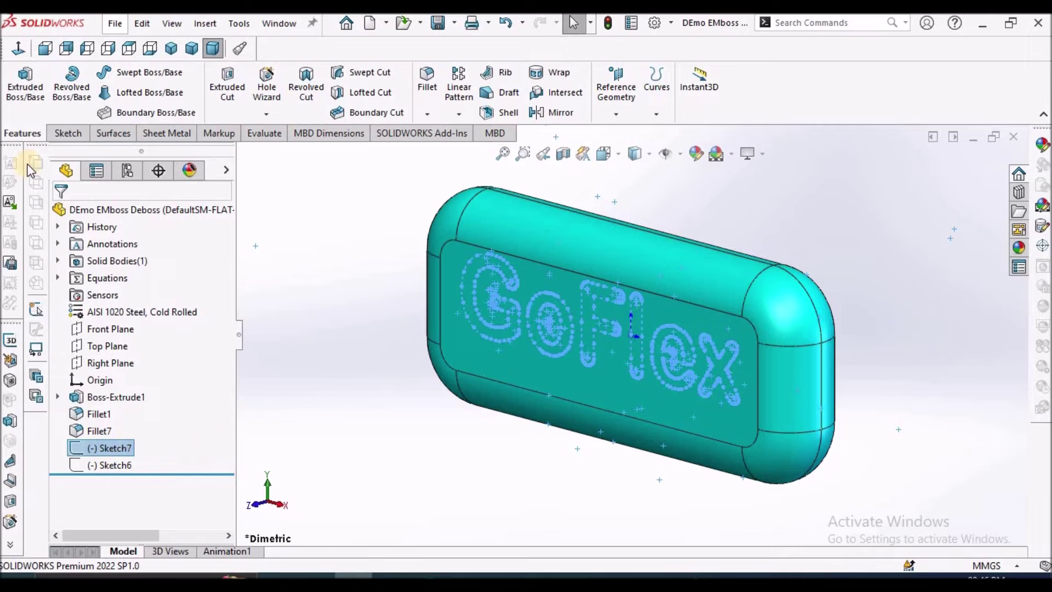
Extrude the Sketch7 lettering as a 110 mm Blind boss, creating Boss-Extrude3
left_click(26, 85)
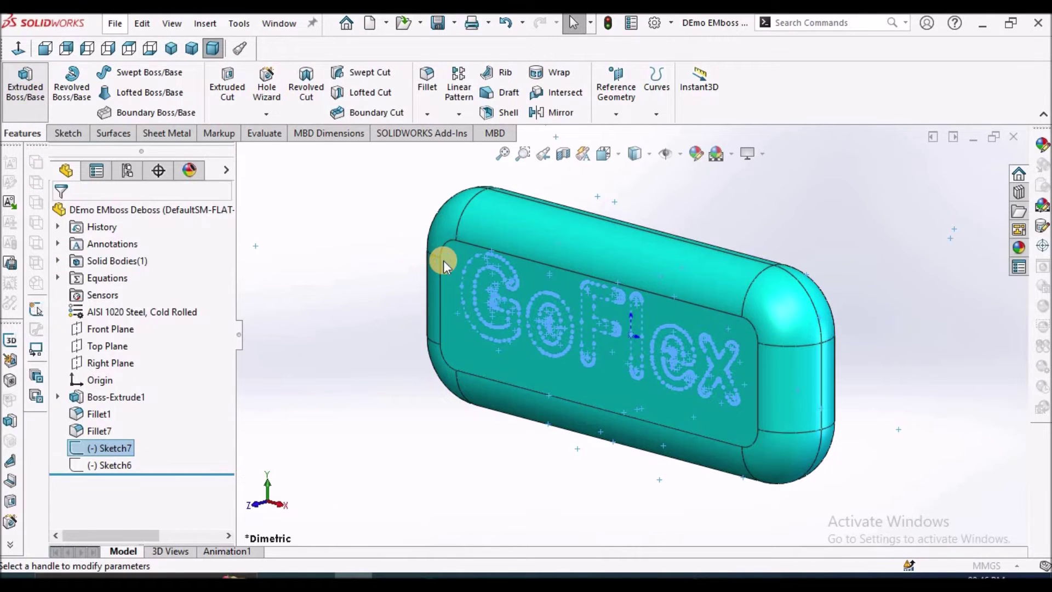
left_click(214, 306)
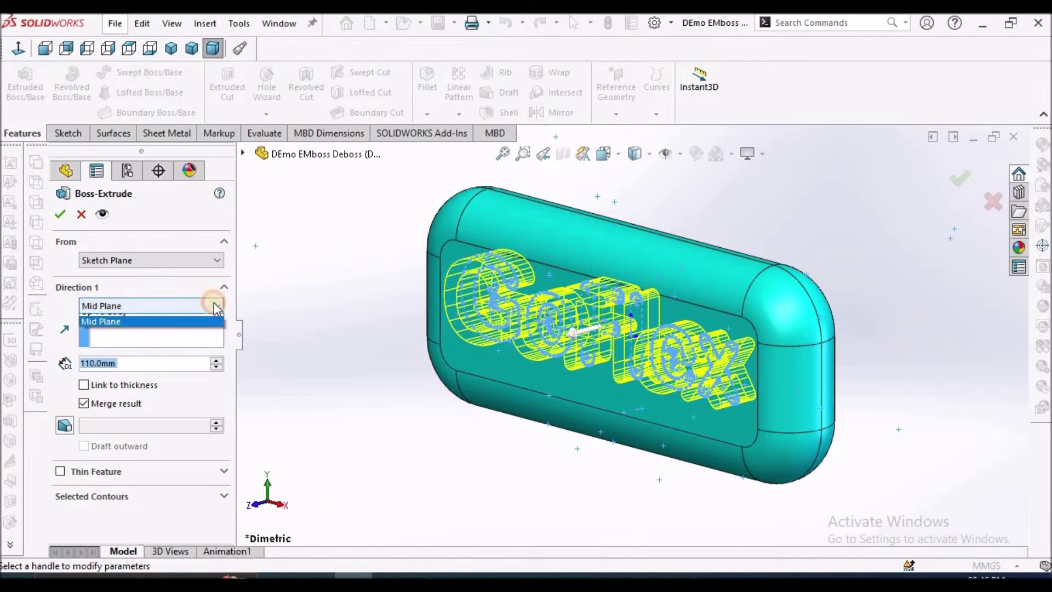
left_click(189, 320)
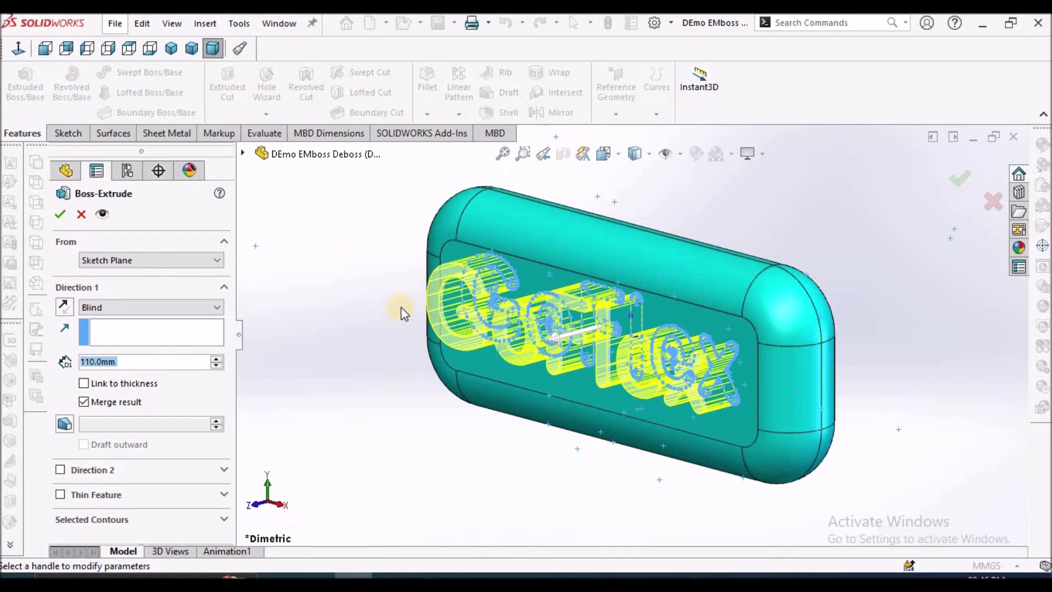
middle_click_drag(399, 305, 422, 401)
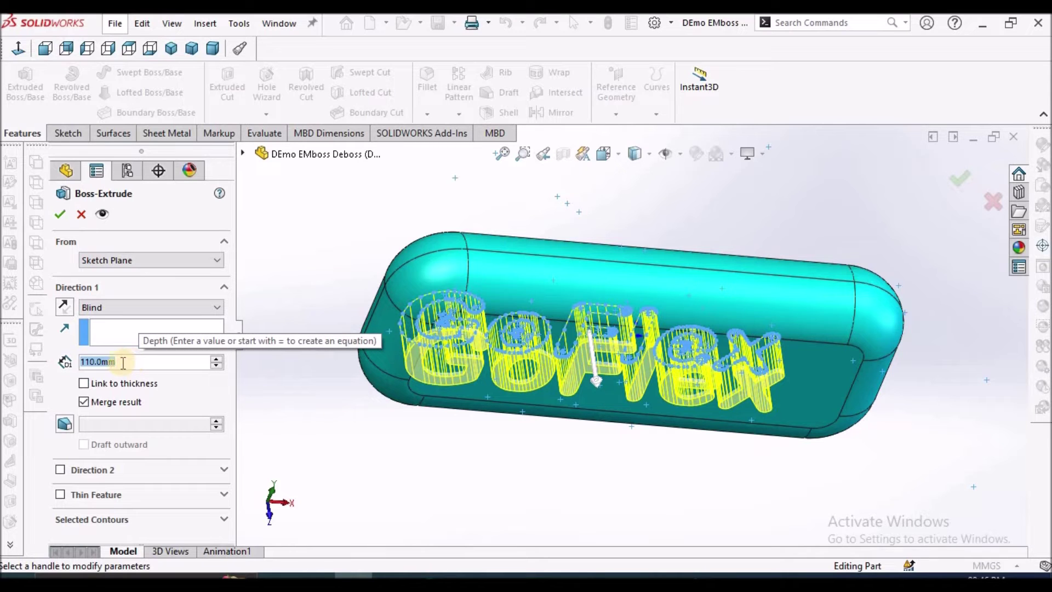
key("Return")
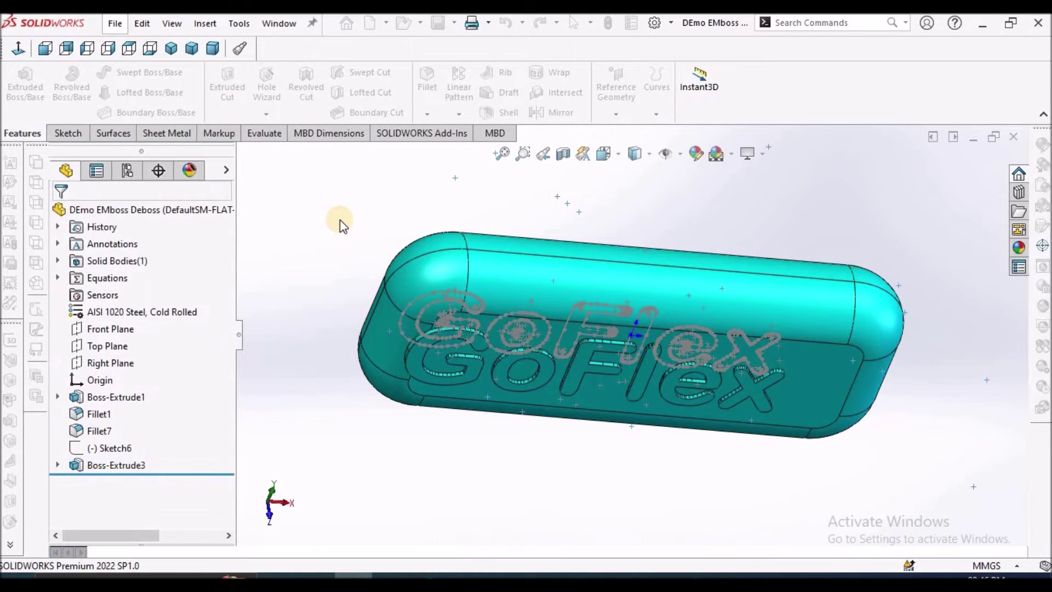
scroll(500, 331, "down", 3)
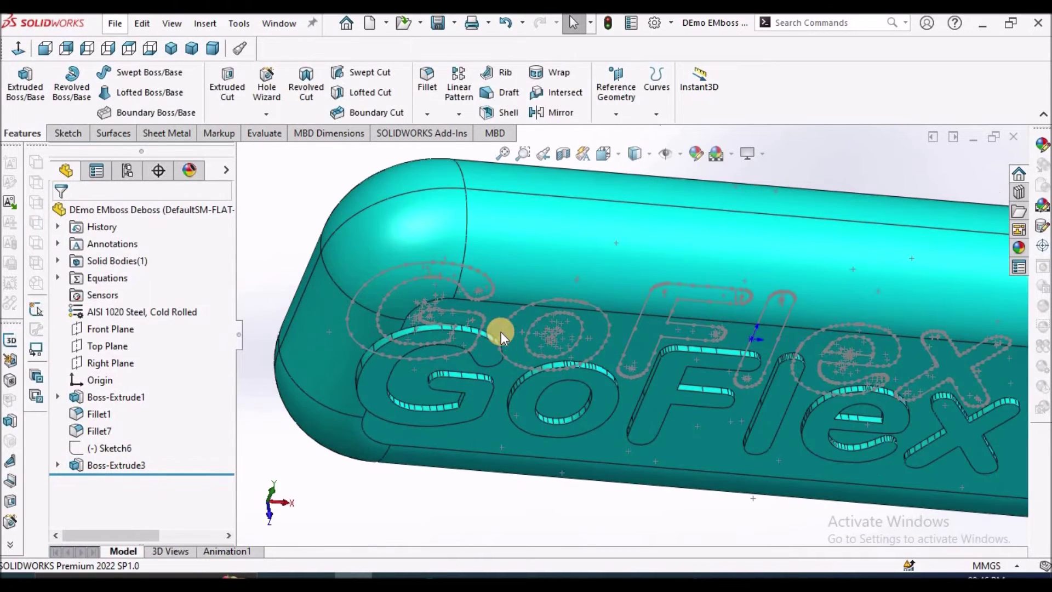
left_click(58, 465)
right_click(112, 482)
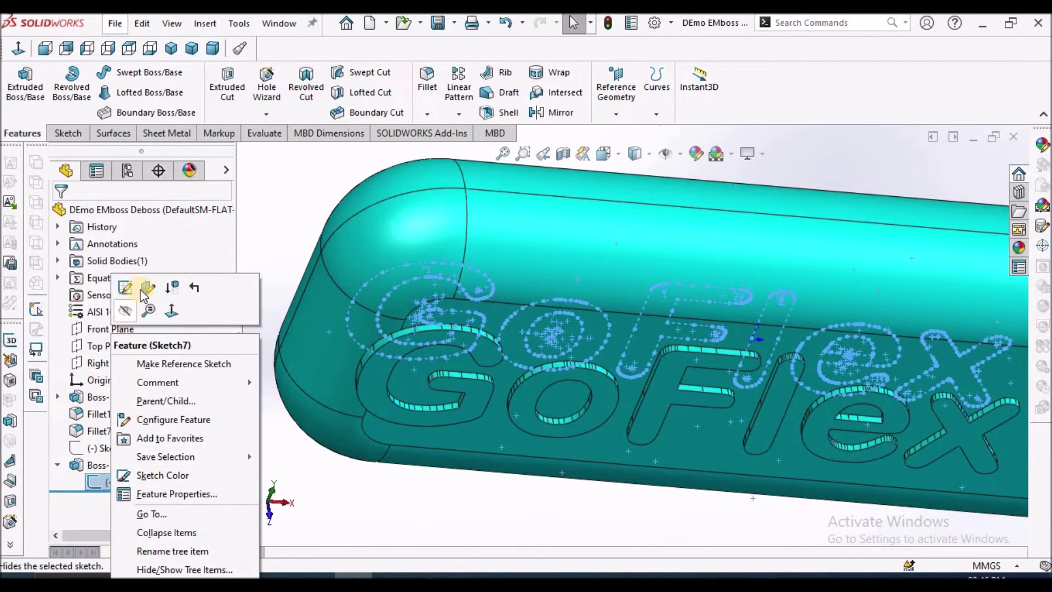
Hide Sketch7 so only the extruded GoFlex letters show on the block
left_click(131, 315)
scroll(493, 346, "up", 5)
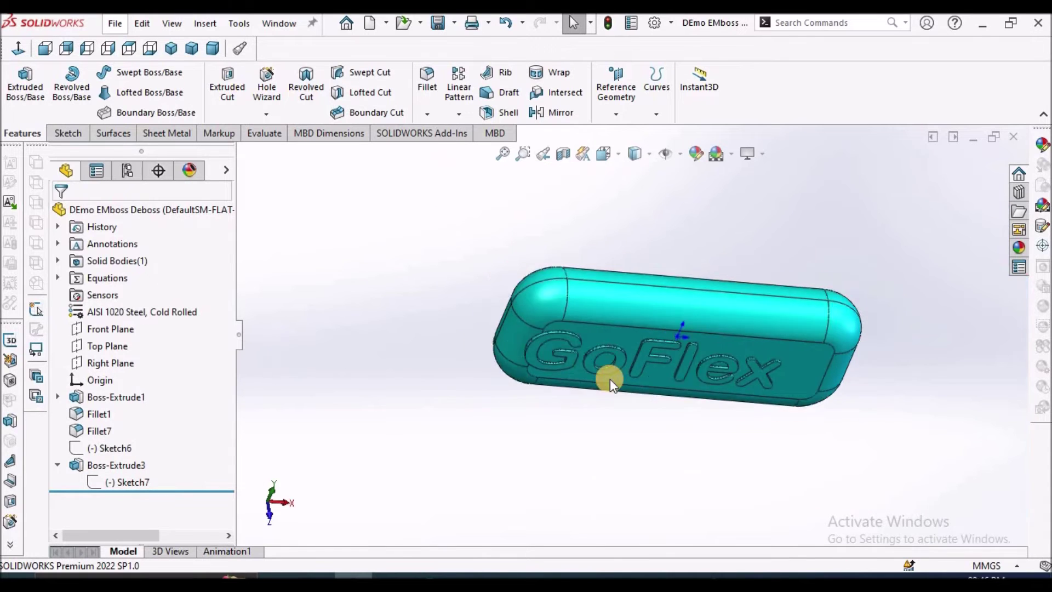
mouse_move(622, 296)
middle_mouse_down()
mouse_move(608, 343)
mouse_move(683, 357)
mouse_move(668, 379)
mouse_move(666, 357)
middle_mouse_up()
scroll(617, 331, "down", 3)
scroll(669, 371, "down", 3)
scroll(674, 300, "down", 2)
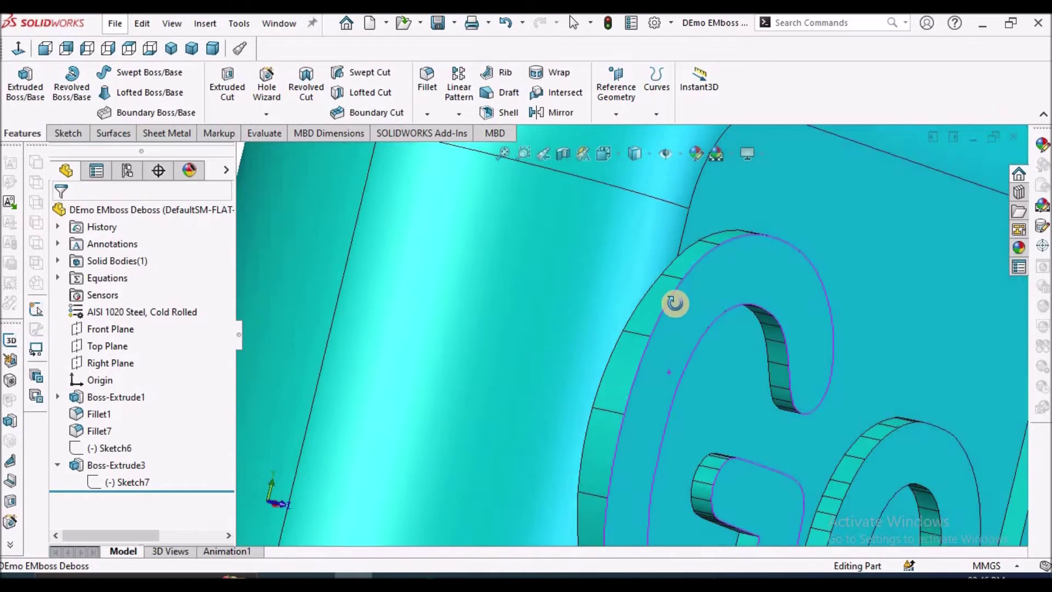
scroll(685, 258, "down", 2)
scroll(685, 258, "up", 4)
scroll(660, 370, "down", 4)
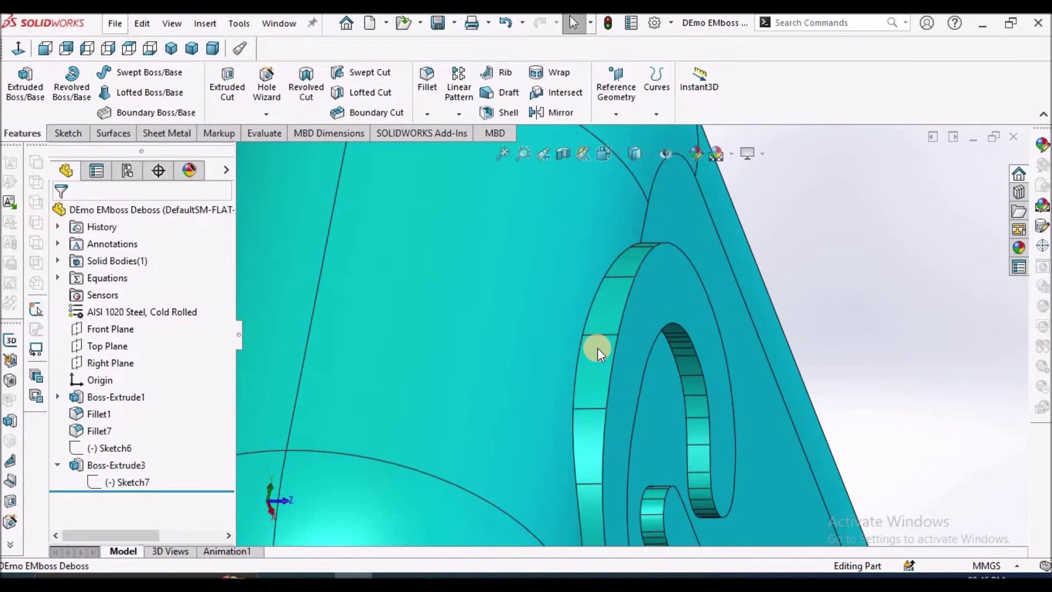
Measure letter edges, one reading 11.42 mm
left_click(597, 348)
left_click(600, 334)
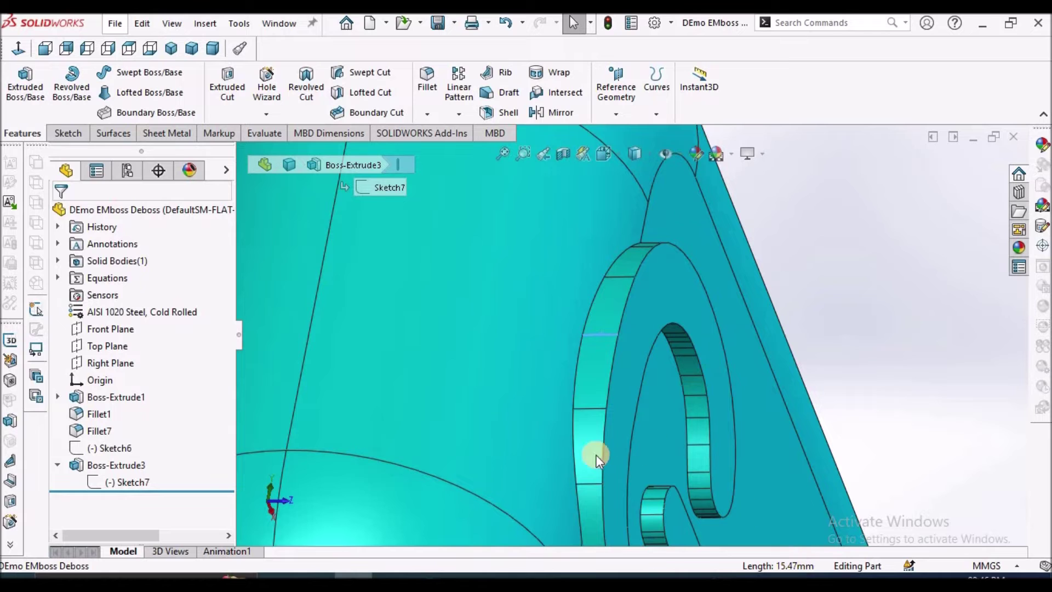
left_click(593, 484)
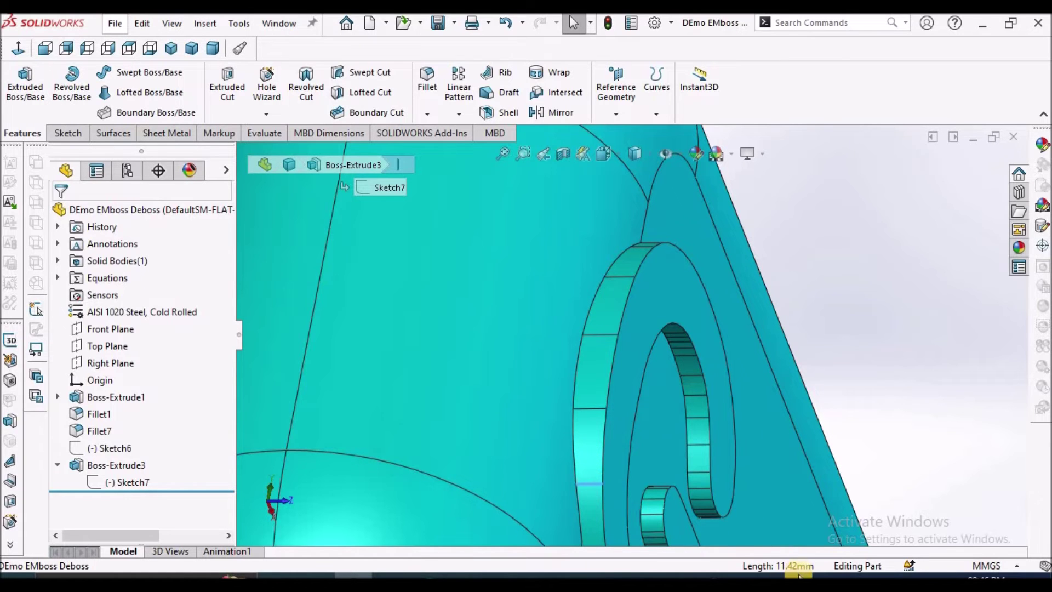
middle_click_drag(754, 423, 570, 351)
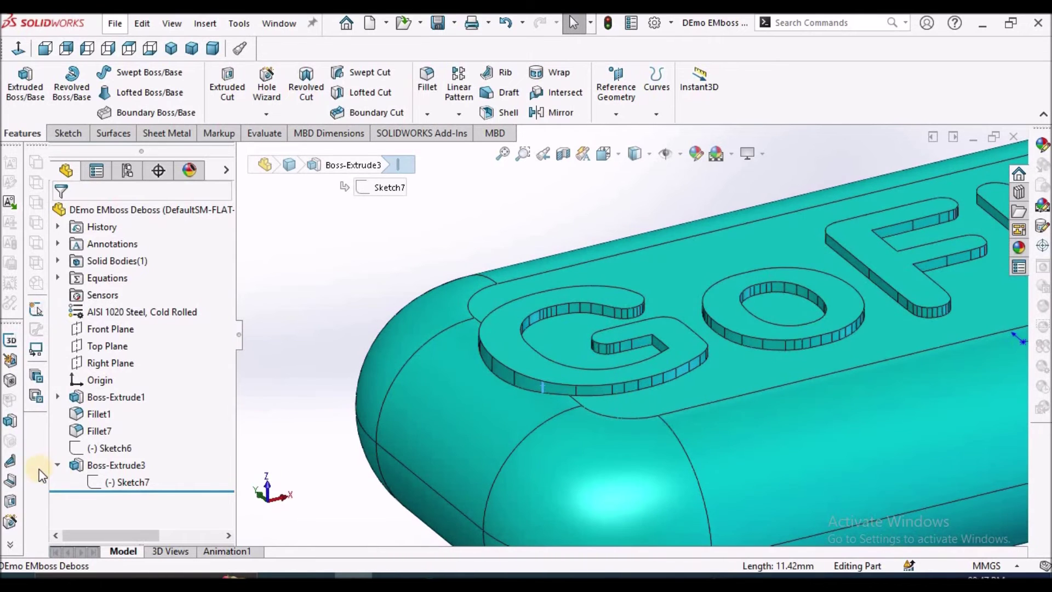
right_click(116, 469)
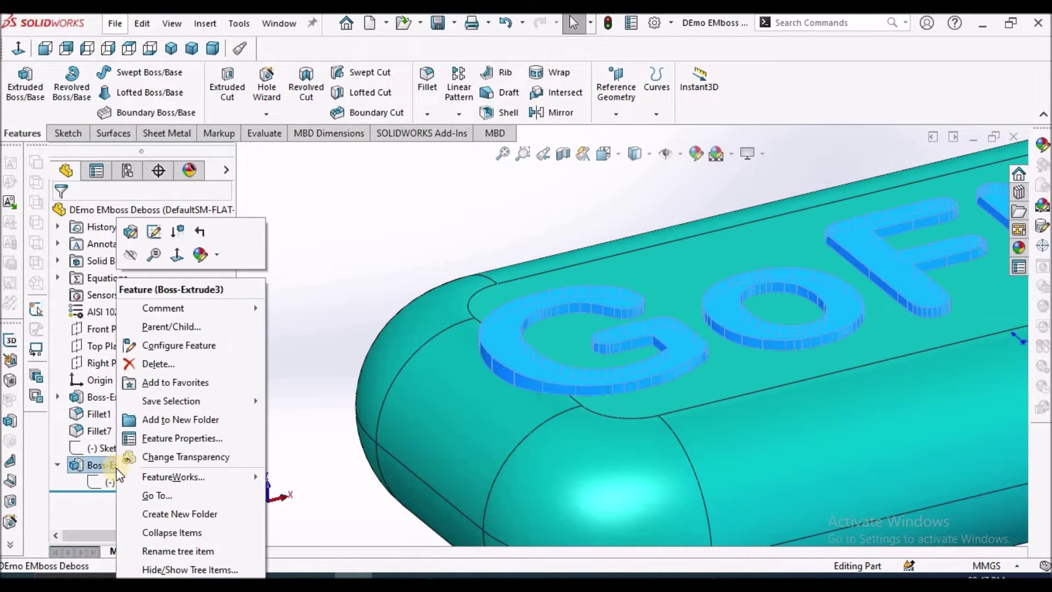
Change Boss-Extrude3 to end Offset From Surface, 10 mm from the rounded end face
left_click(129, 235)
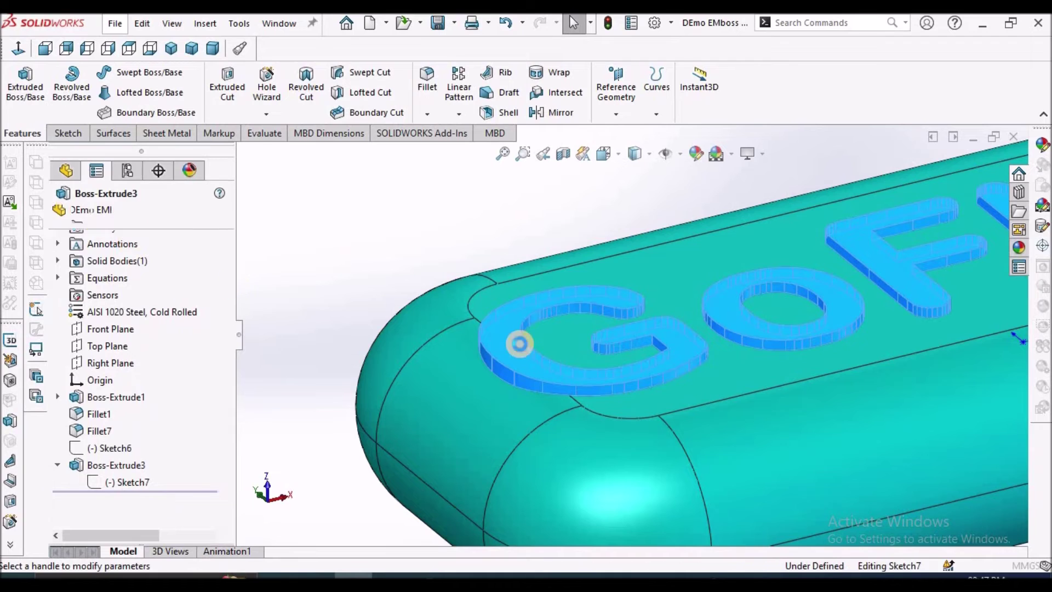
left_click(195, 307)
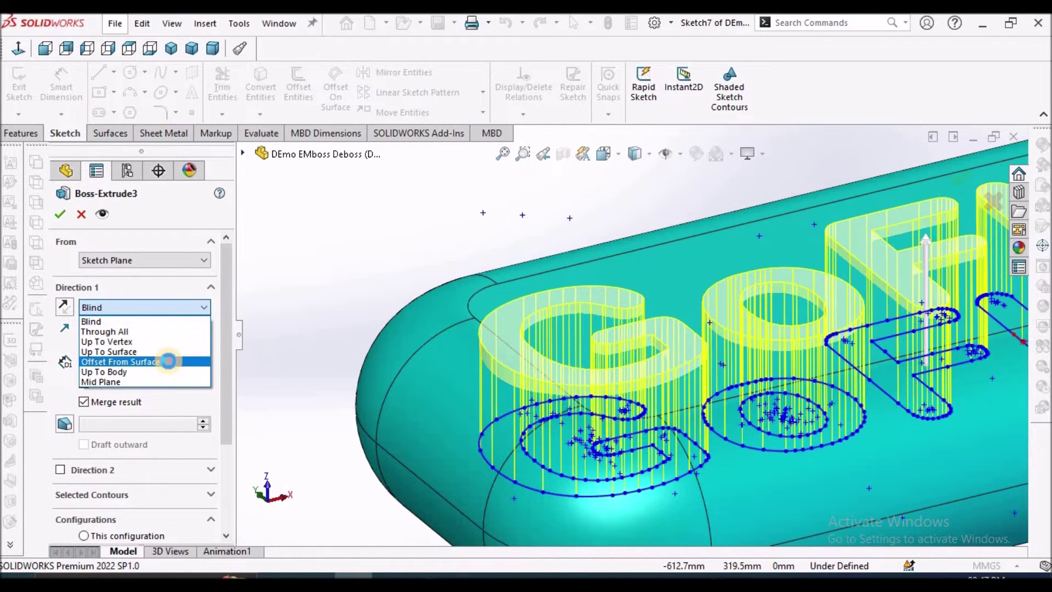
left_click(169, 361)
scroll(594, 357, "up", 1)
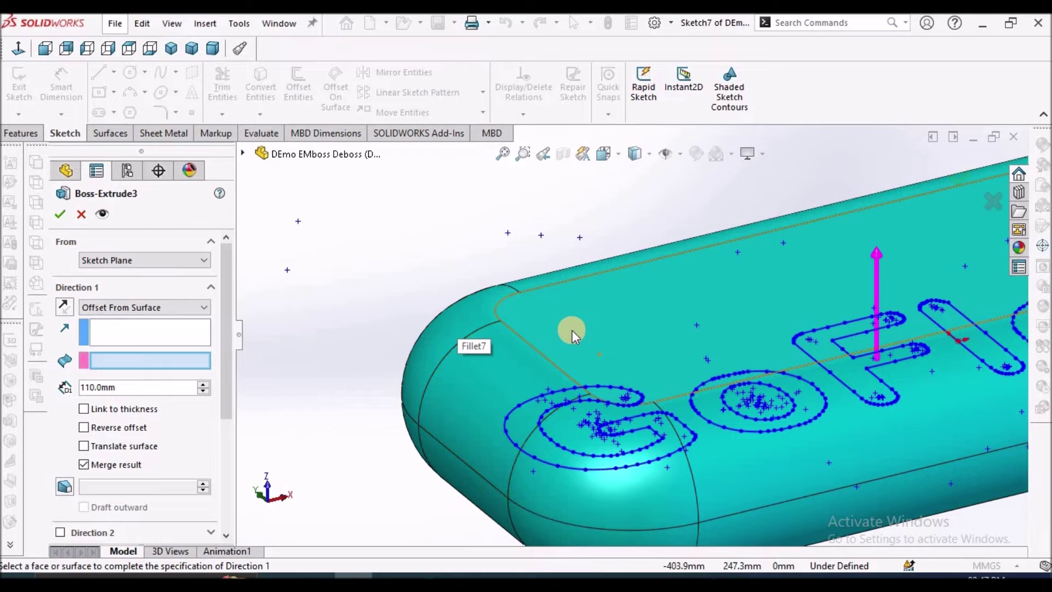
left_click(459, 323)
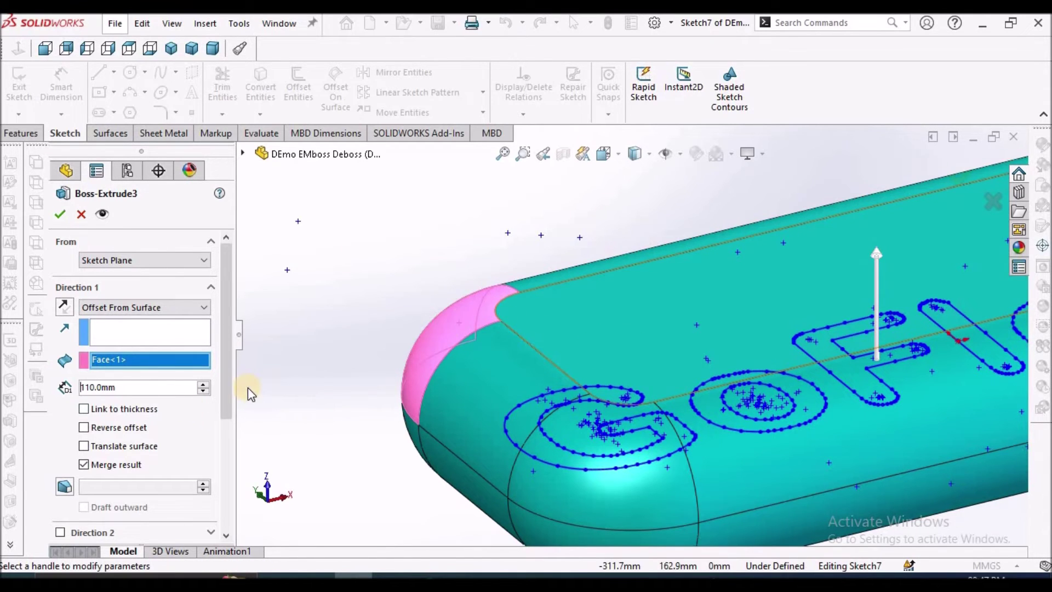
double_click(159, 388)
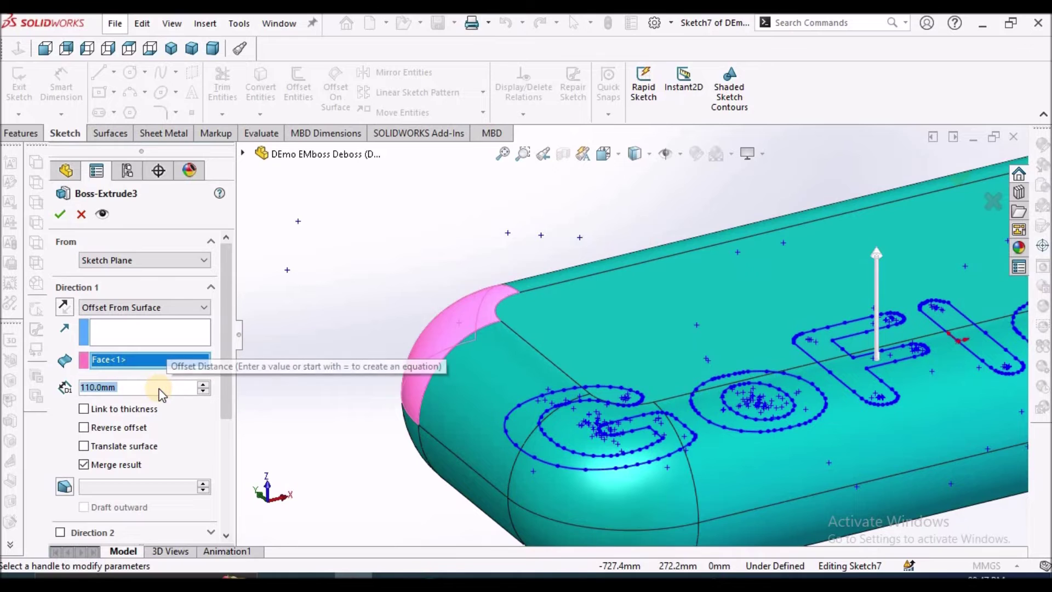
type("1")
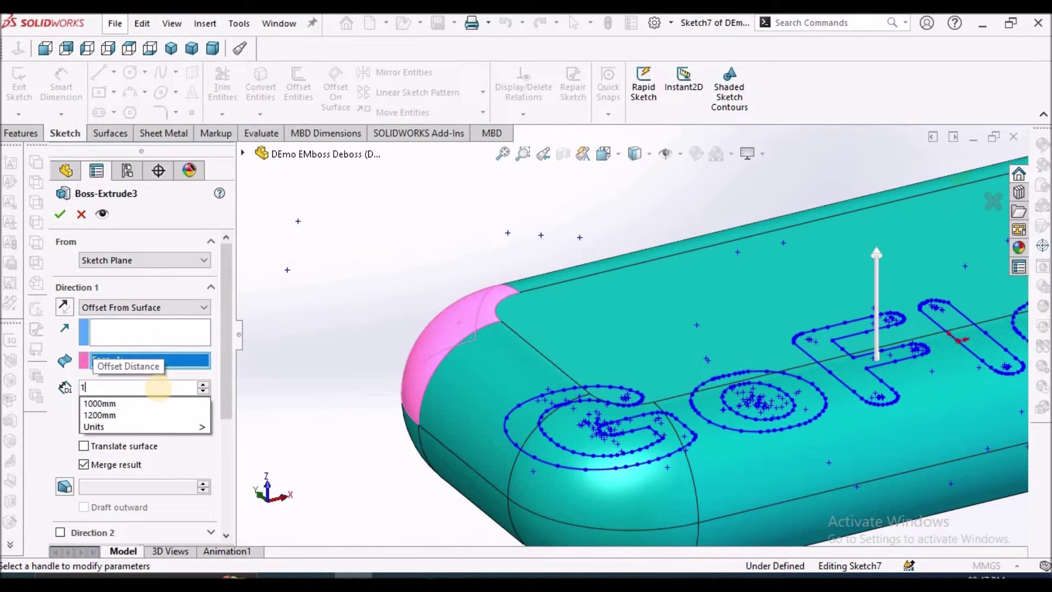
type("0")
key("Return")
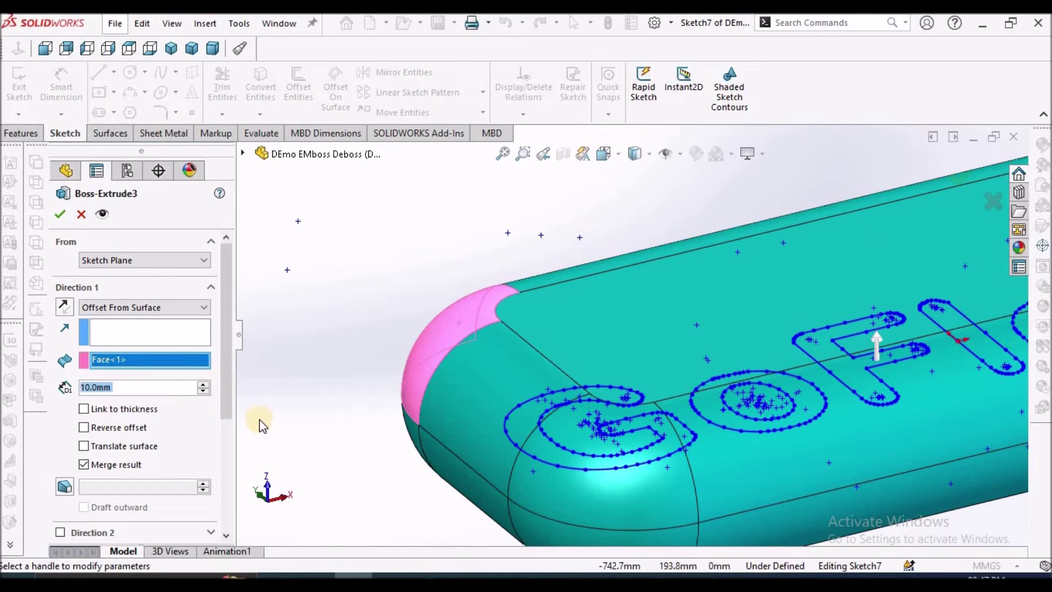
Turn on Reverse offset and Translate surface, then accept the edited extrusion
left_click(85, 426)
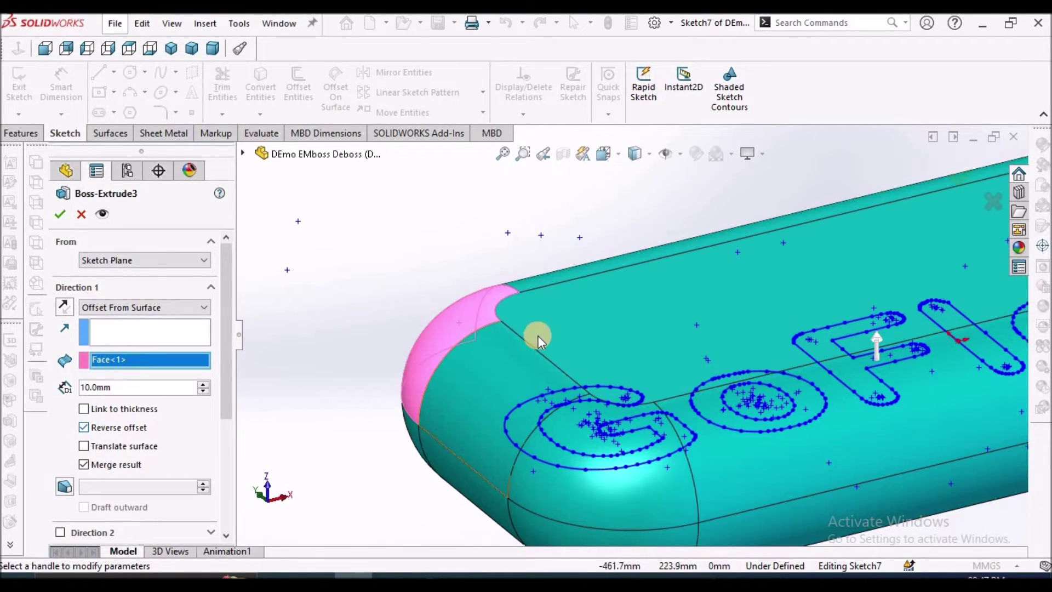
left_click(84, 446)
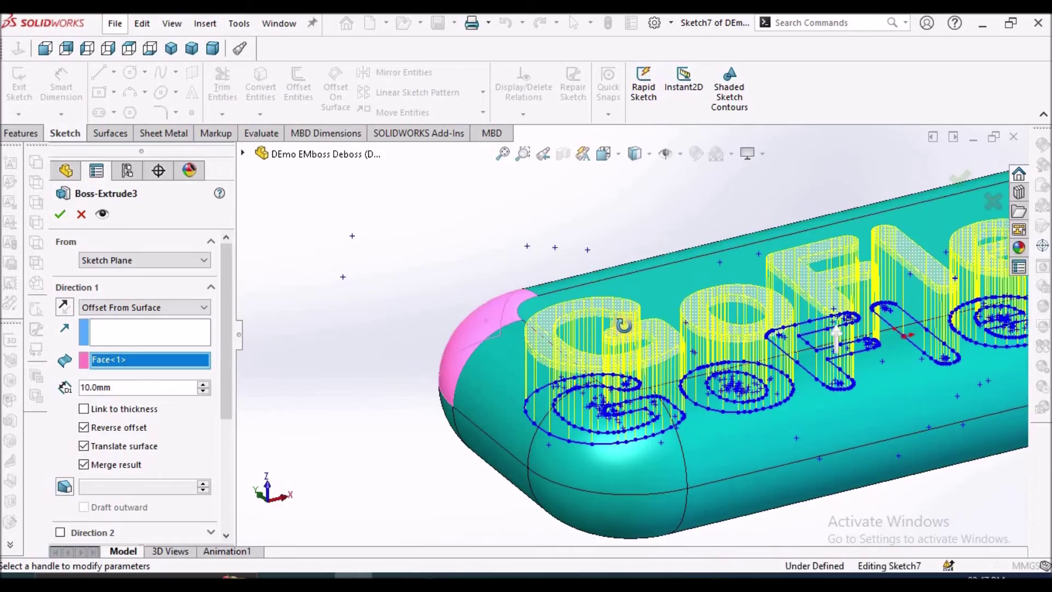
scroll(561, 366, "down", 5)
scroll(562, 366, "down", 6)
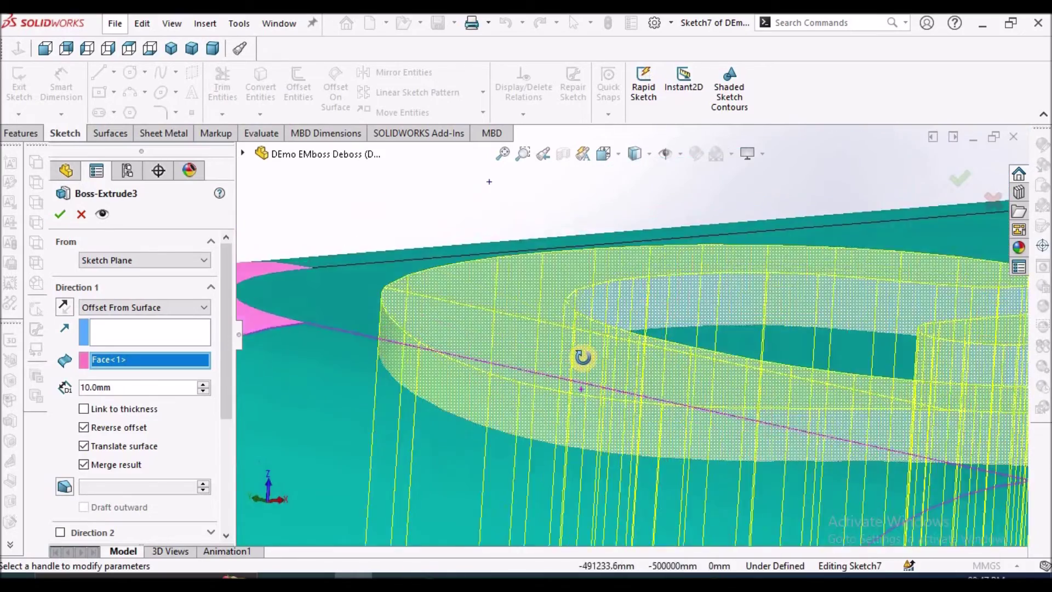
scroll(584, 410, "up", 6)
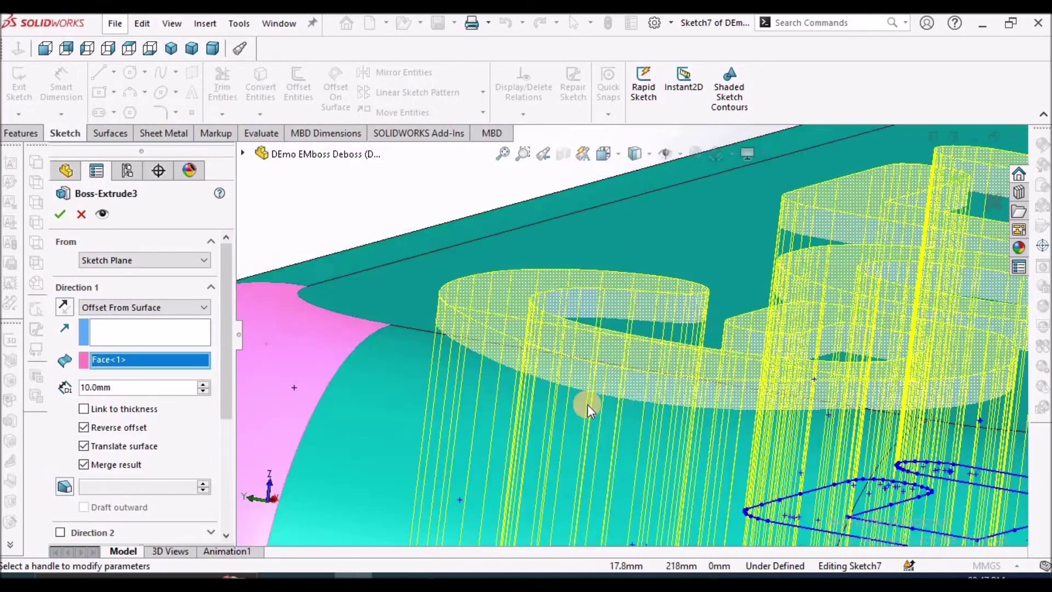
middle_click_drag(587, 404, 799, 356)
scroll(799, 356, "down", 5)
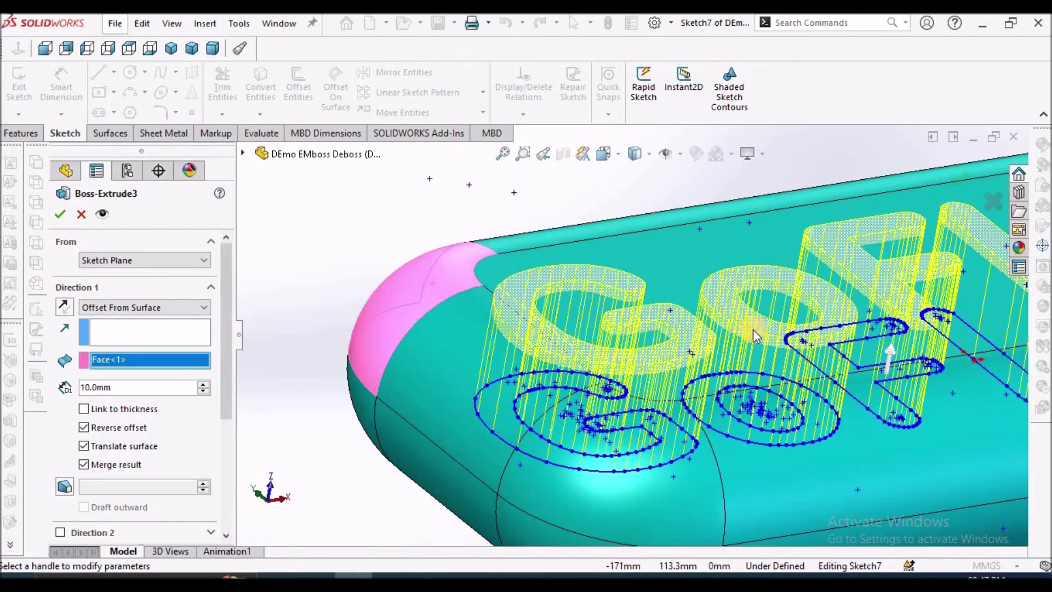
left_click(62, 212)
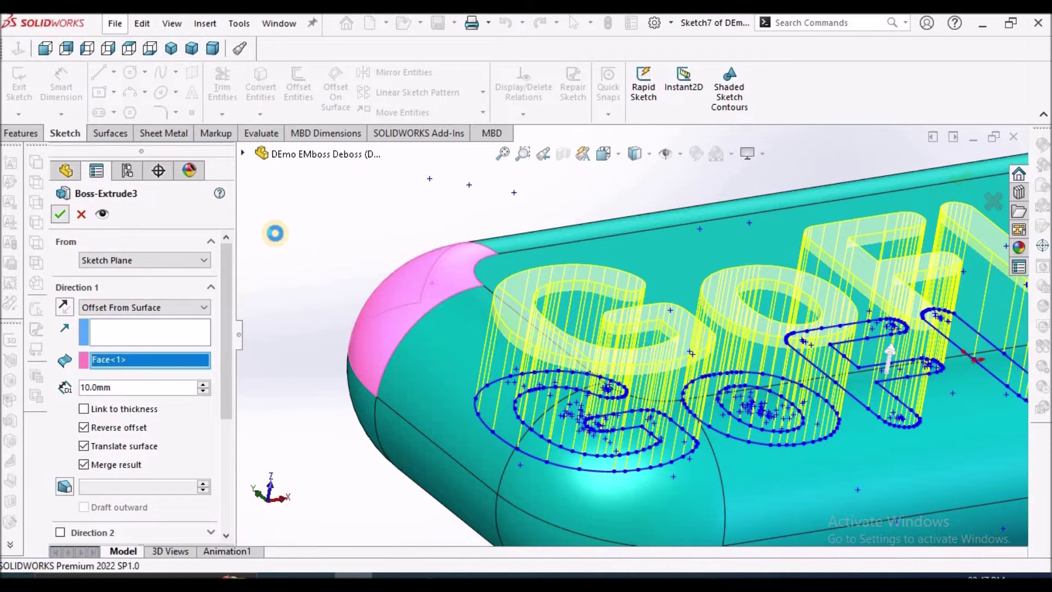
left_click(289, 234)
scroll(523, 324, "down", 5)
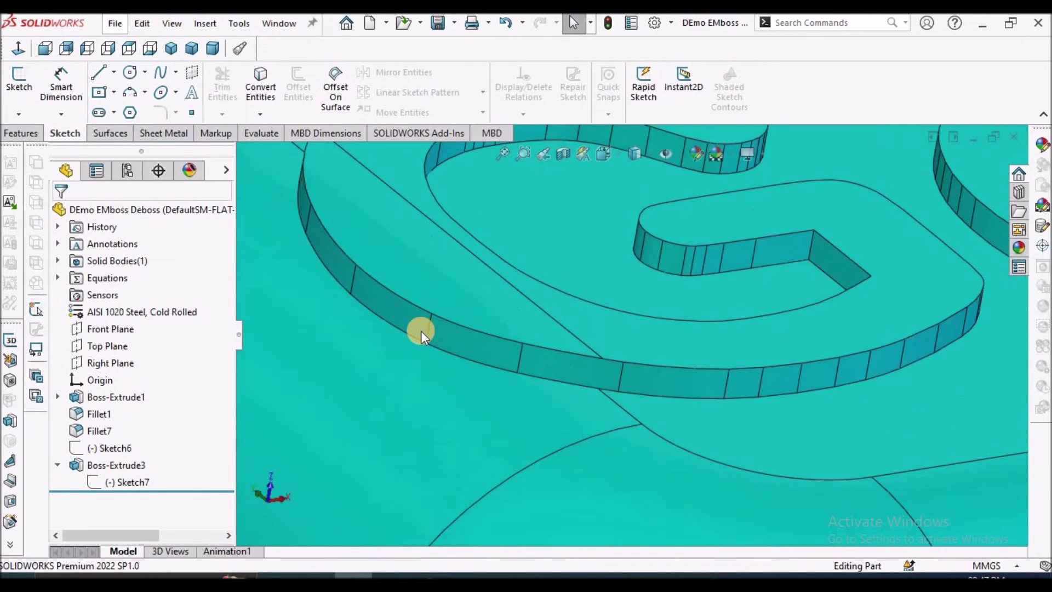
left_click(428, 328)
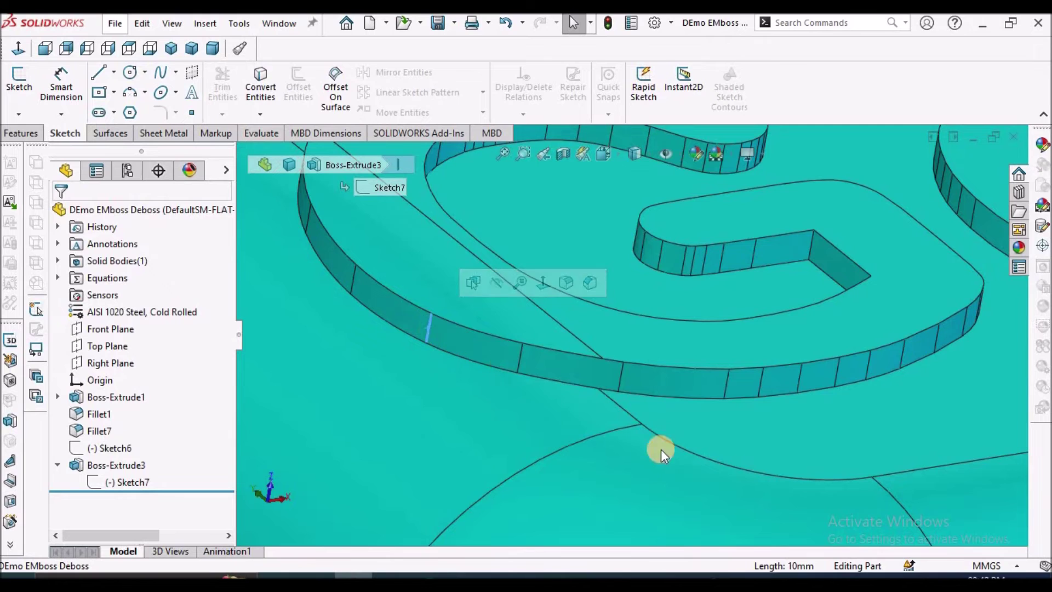
left_click(725, 387)
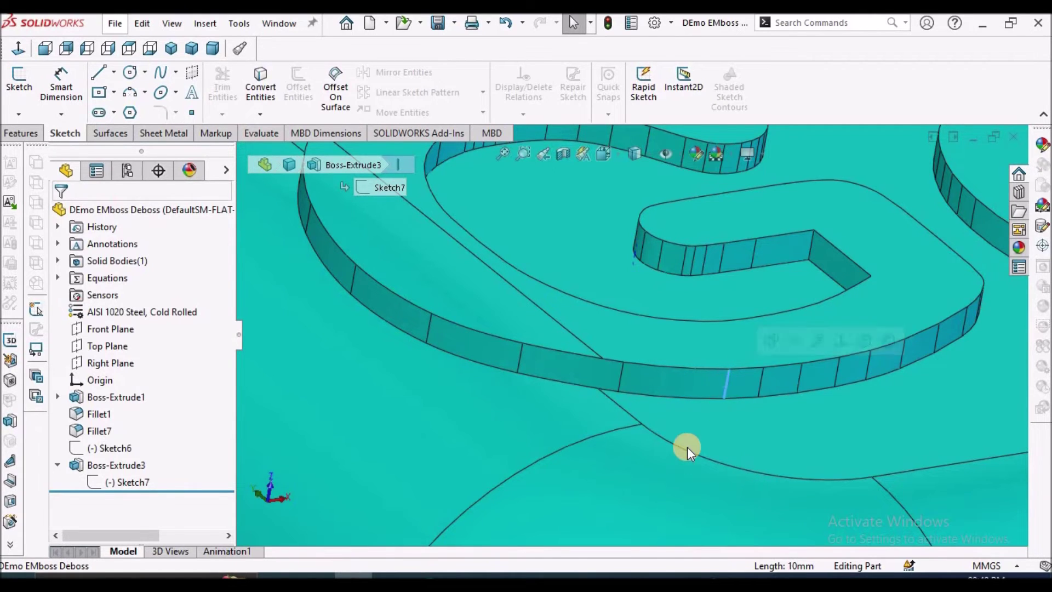
scroll(659, 376, "up", 2)
scroll(646, 356, "up", 3)
middle_click_drag(630, 339, 551, 251)
scroll(541, 242, "up", 2)
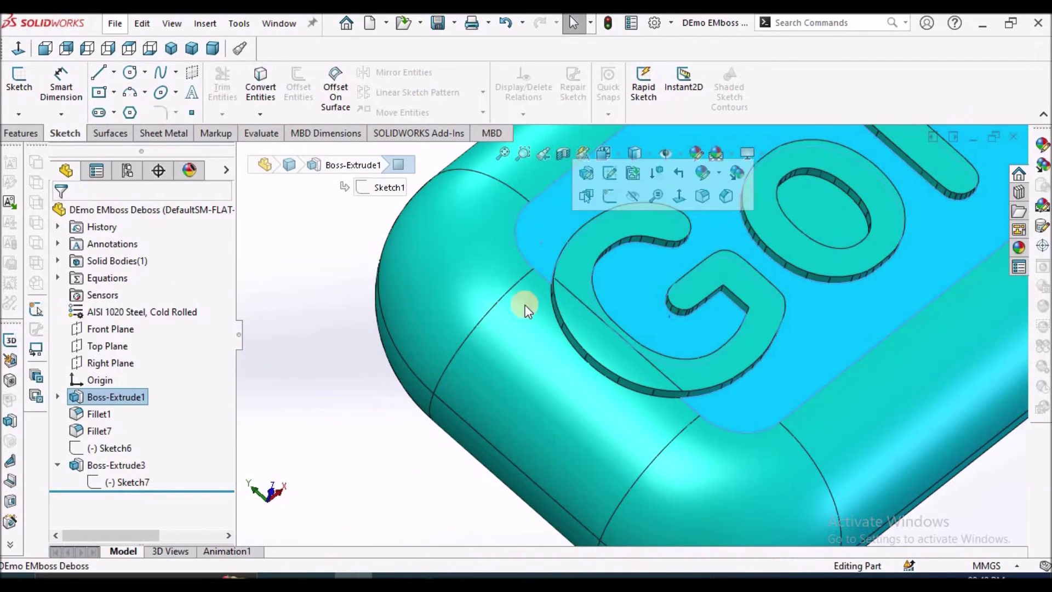
left_click(520, 345)
scroll(639, 345, "up", 3)
left_click(435, 415)
scroll(646, 329, "down", 2)
middle_click_drag(646, 329, 744, 444)
scroll(707, 331, "down", 5)
scroll(744, 445, "up", 3)
middle_click_drag(650, 455, 841, 374)
scroll(815, 360, "down", 4)
scroll(841, 373, "up", 4)
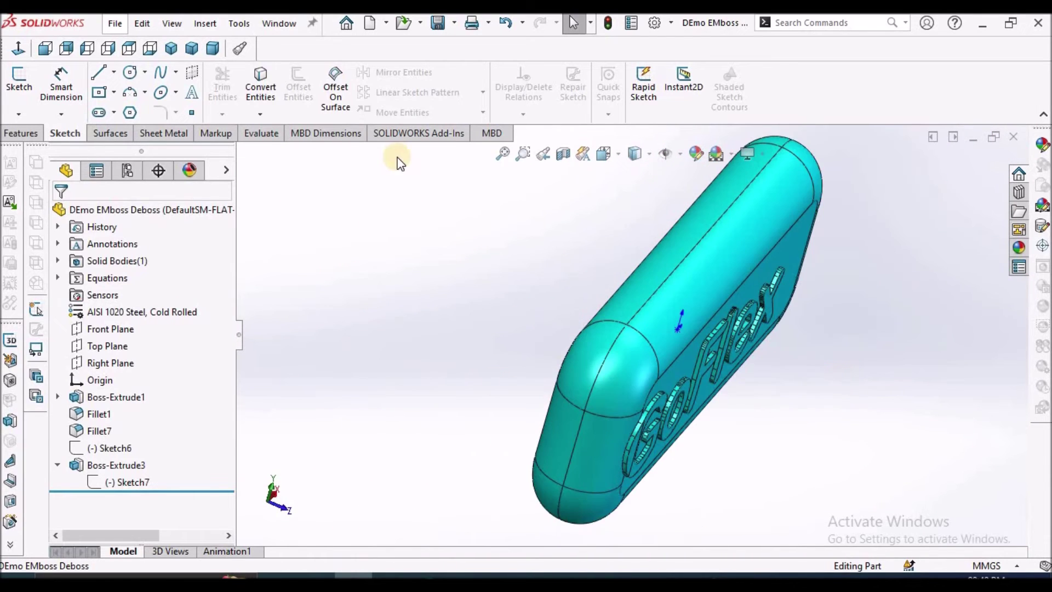
left_click(28, 130)
Start a Shell feature and set its wall thickness to 1.0mm
left_click(487, 114)
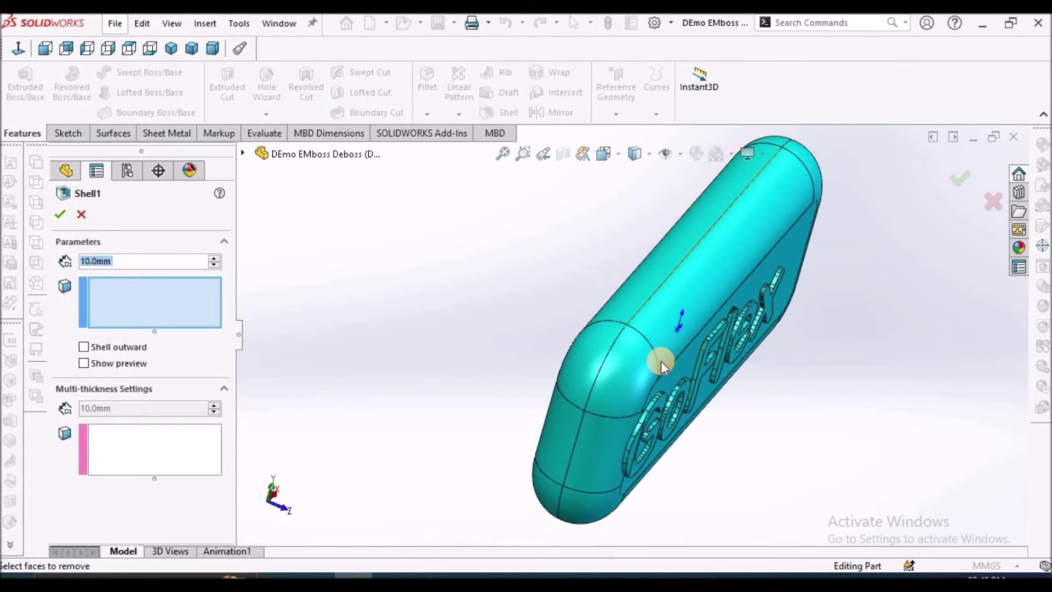
middle_click_drag(651, 274, 667, 284)
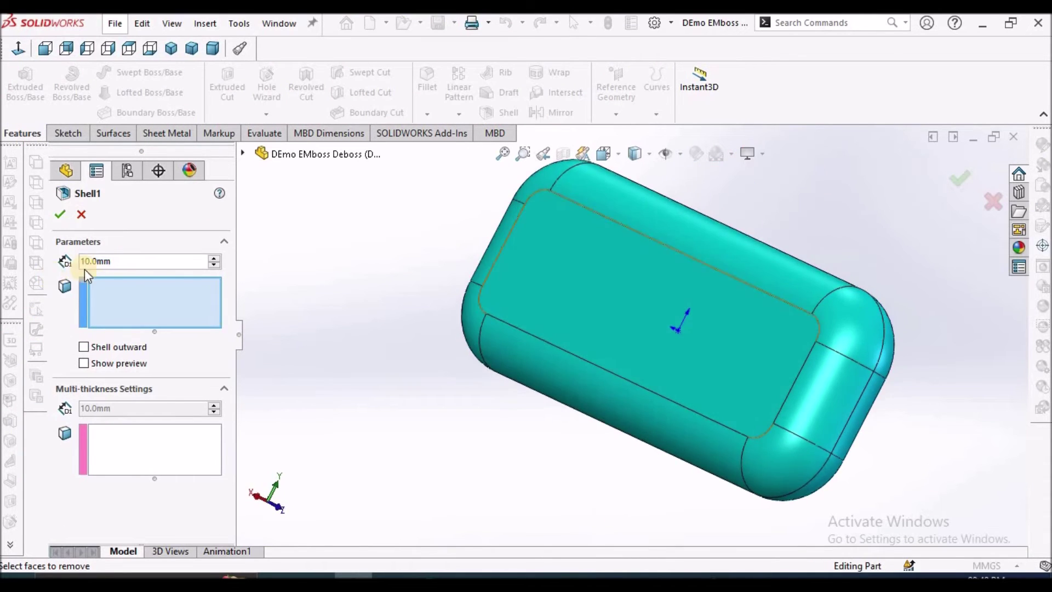
left_click(123, 264)
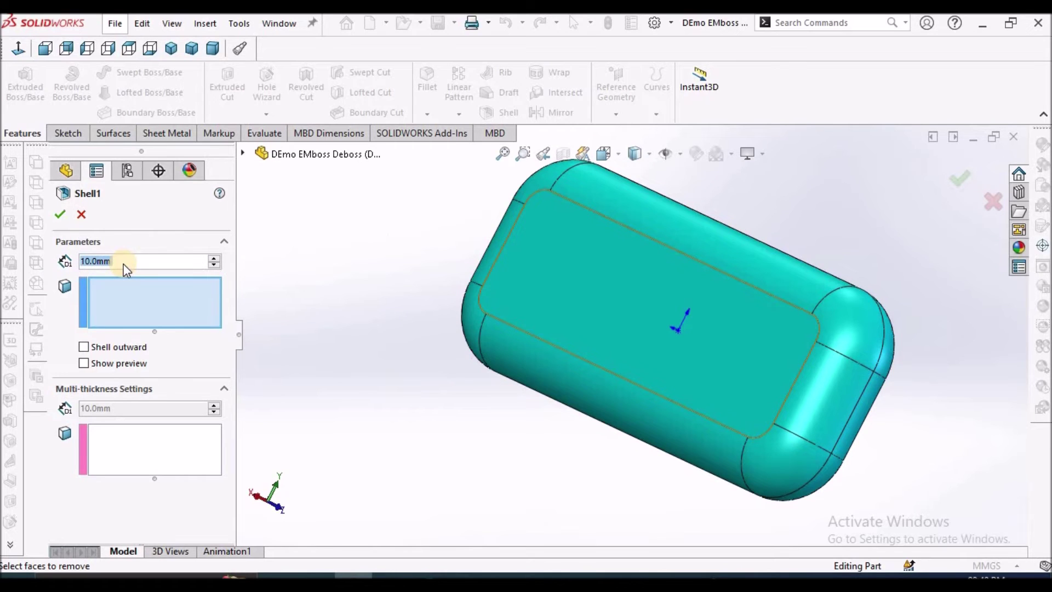
type("1")
key("Return")
Remove the top face, rounded edge faces and both end caps, then confirm Shell1
left_click(112, 296)
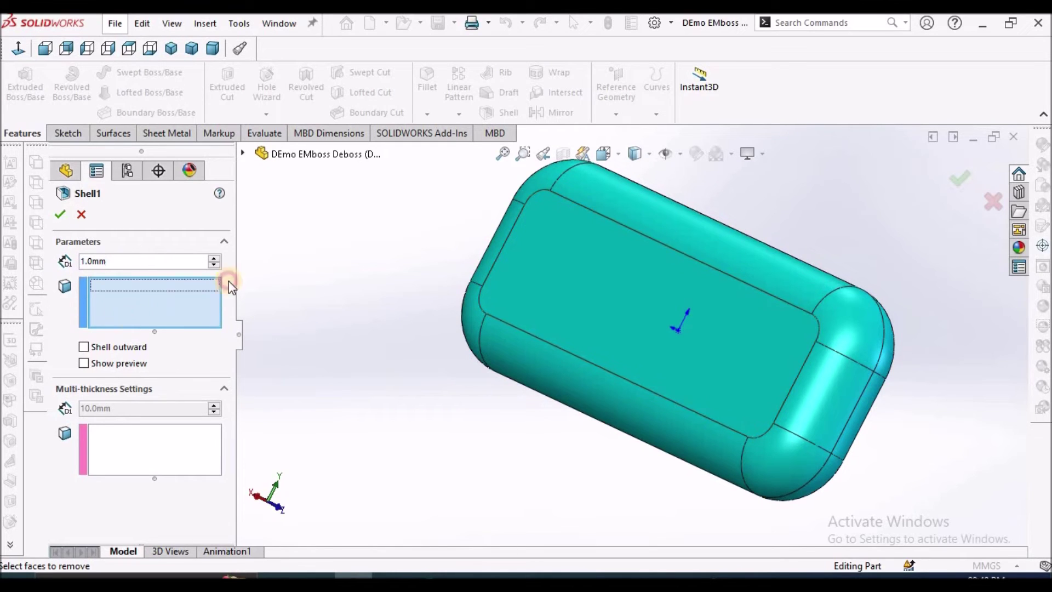
left_click(653, 222)
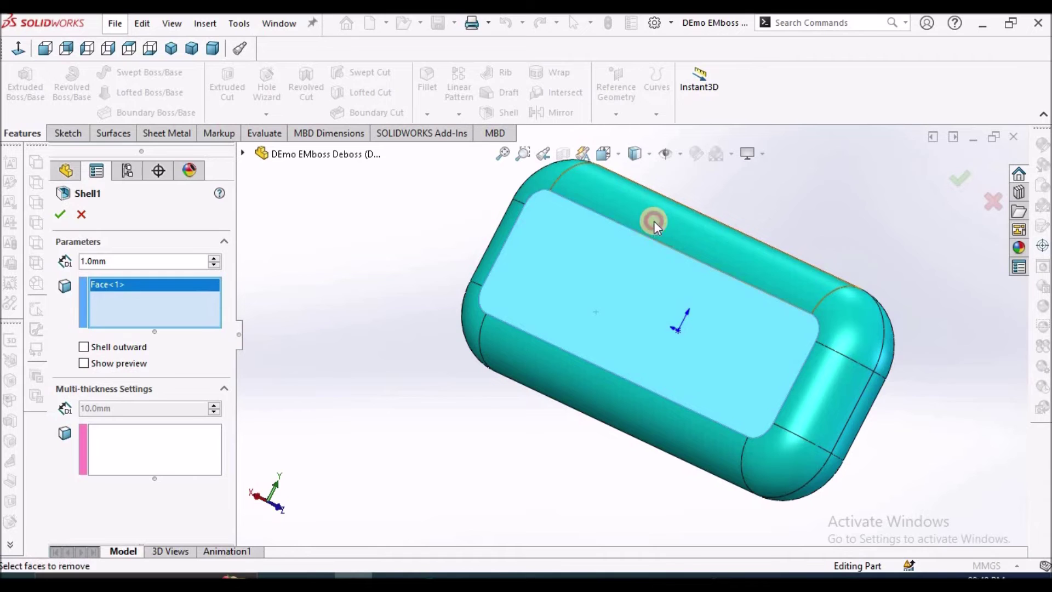
left_click(542, 189)
left_click(498, 241)
left_click(470, 328)
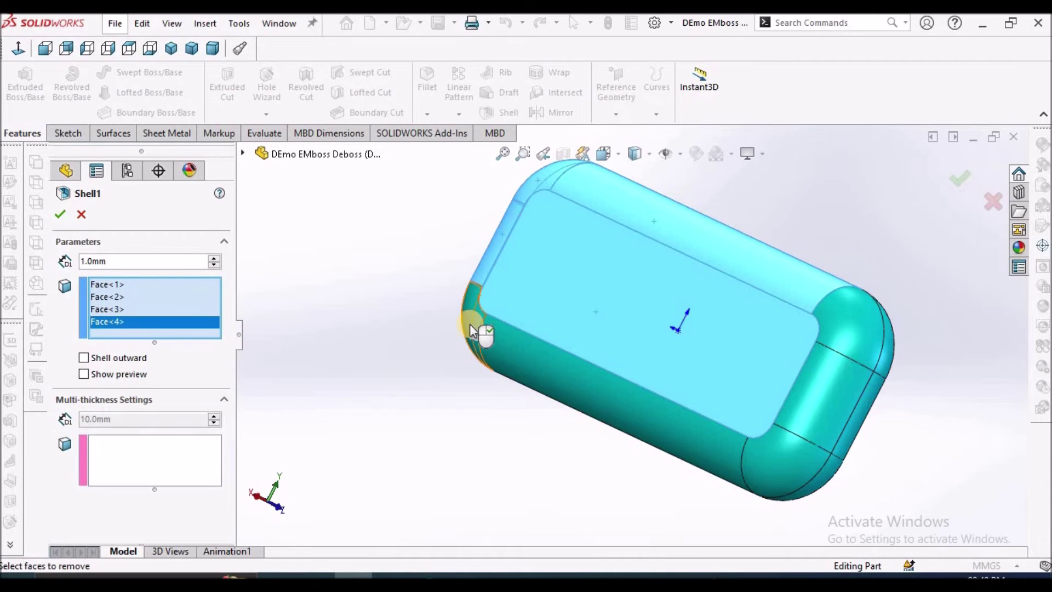
left_click(555, 373)
left_click(777, 452)
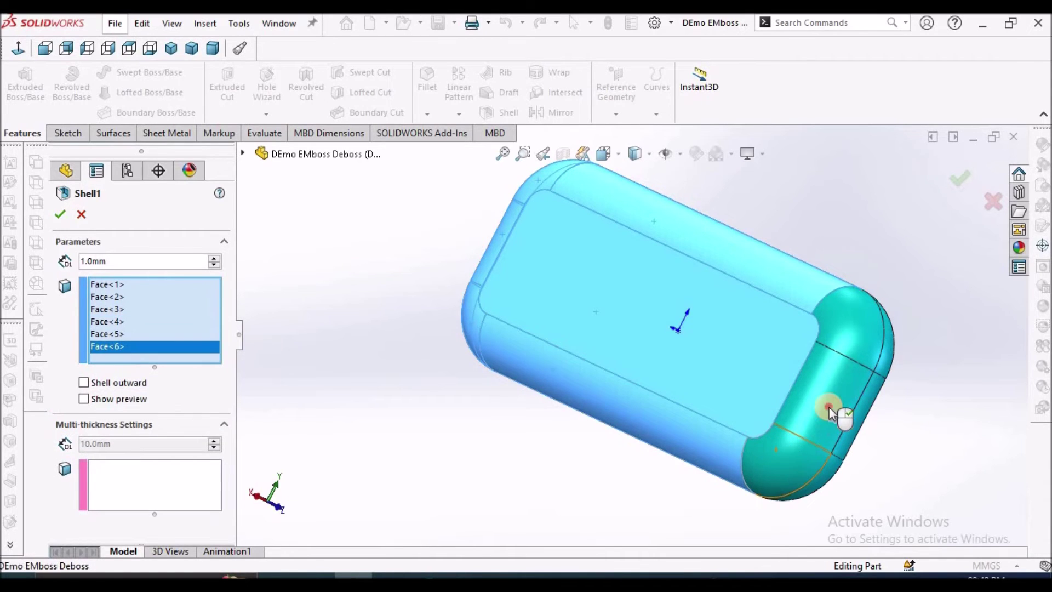
left_click(846, 340)
left_click(848, 337)
left_click(854, 333)
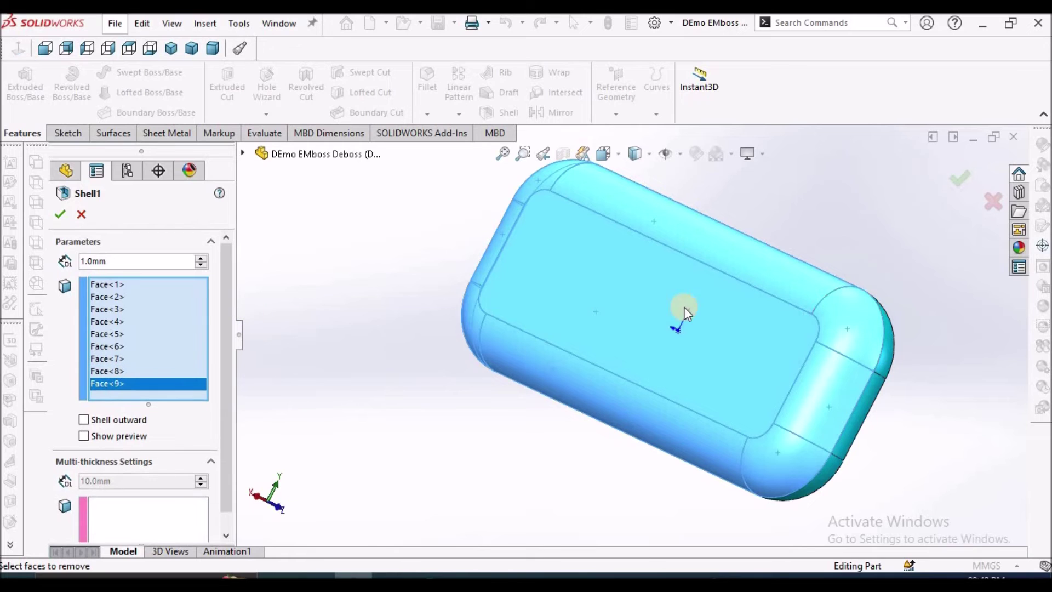
left_click(60, 215)
left_click(351, 335)
key("ctrl+1")
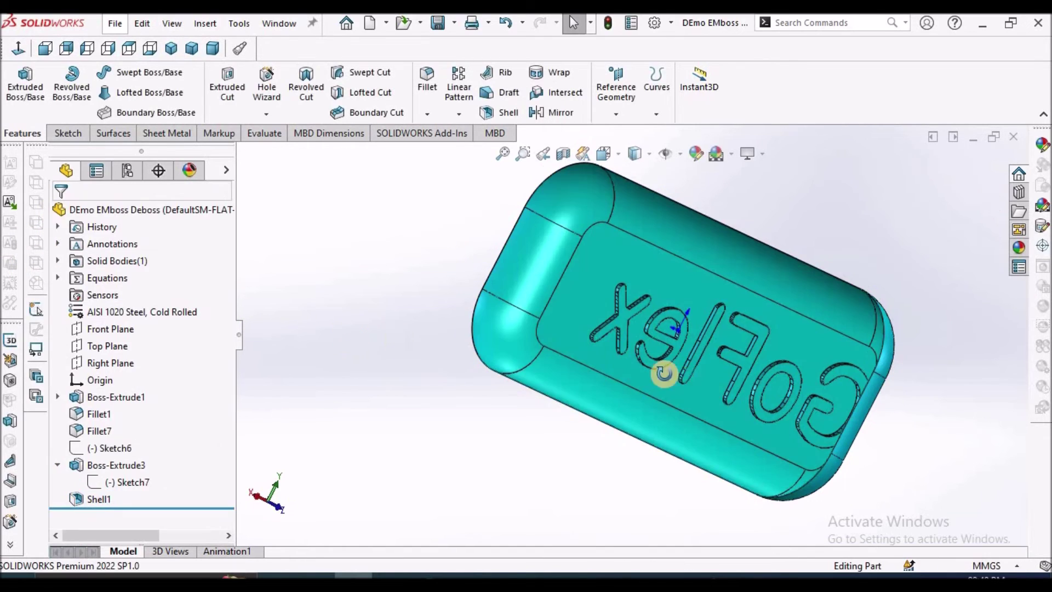
scroll(515, 360, "up", 3)
scroll(507, 360, "up", 5)
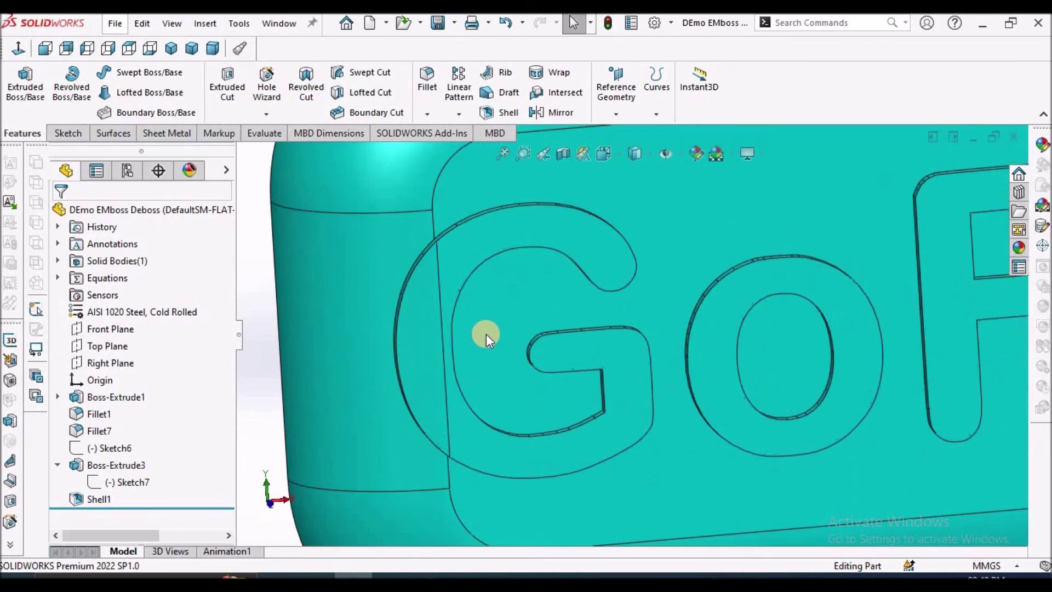
middle_click_drag(530, 312, 721, 359)
scroll(692, 328, "down", 3)
scroll(688, 336, "up", 3)
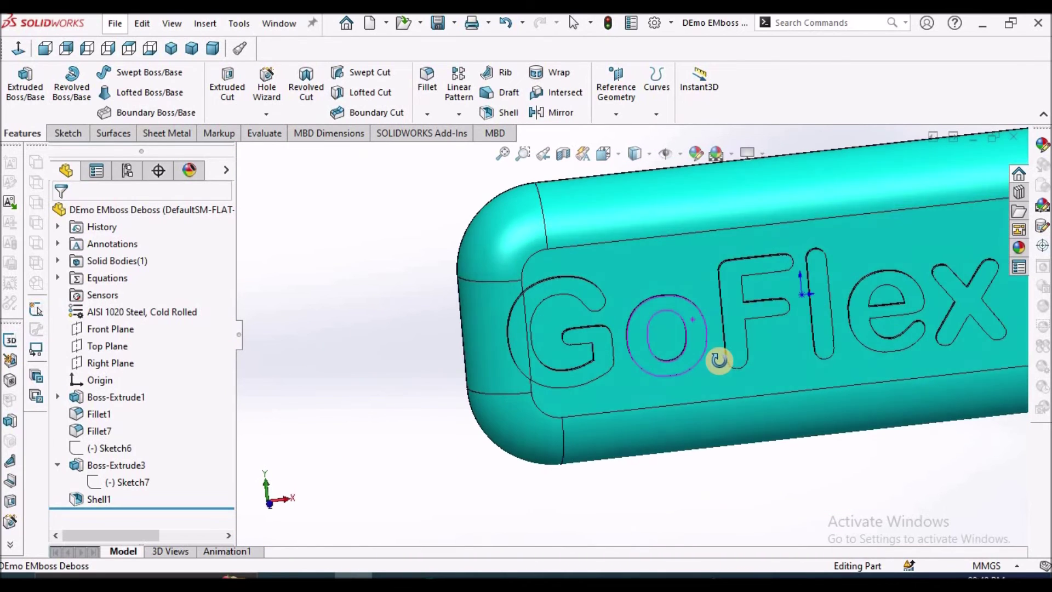
scroll(734, 307, "down", 2)
scroll(696, 314, "up", 3)
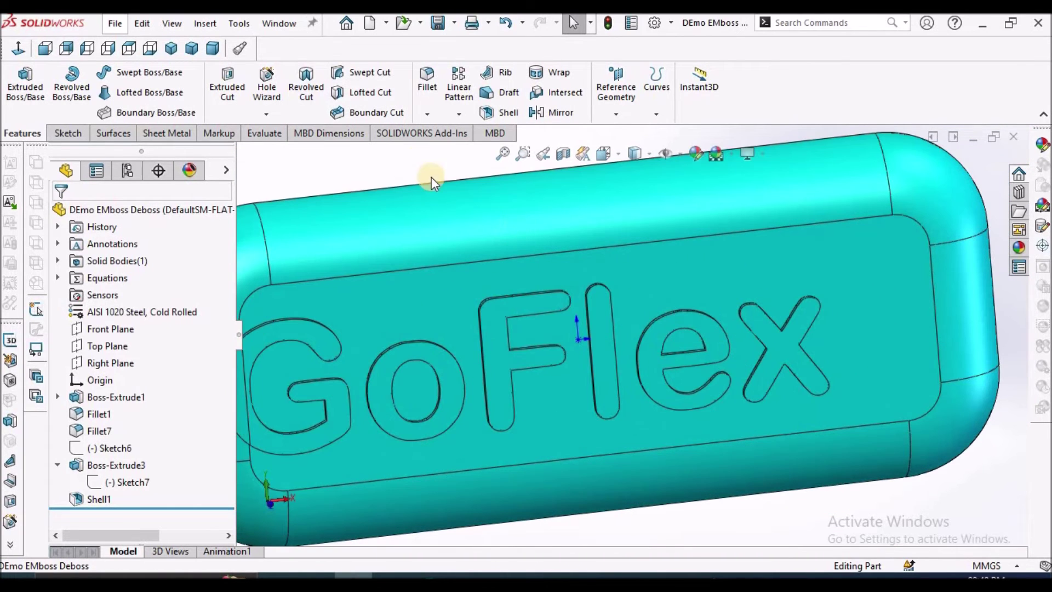
left_click(297, 170)
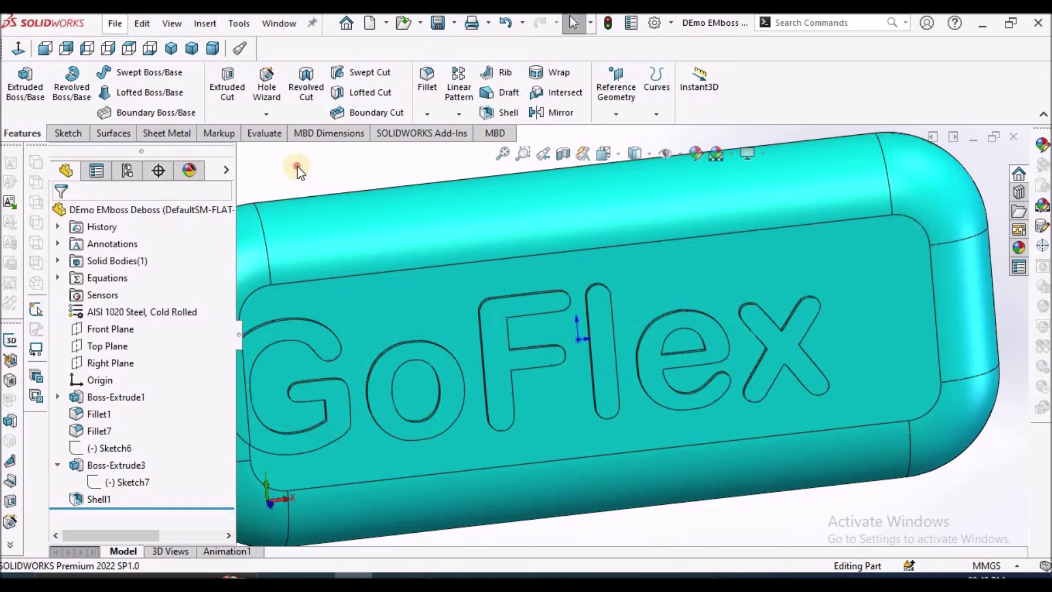
scroll(465, 275, "up", 1)
scroll(498, 344, "up", 4)
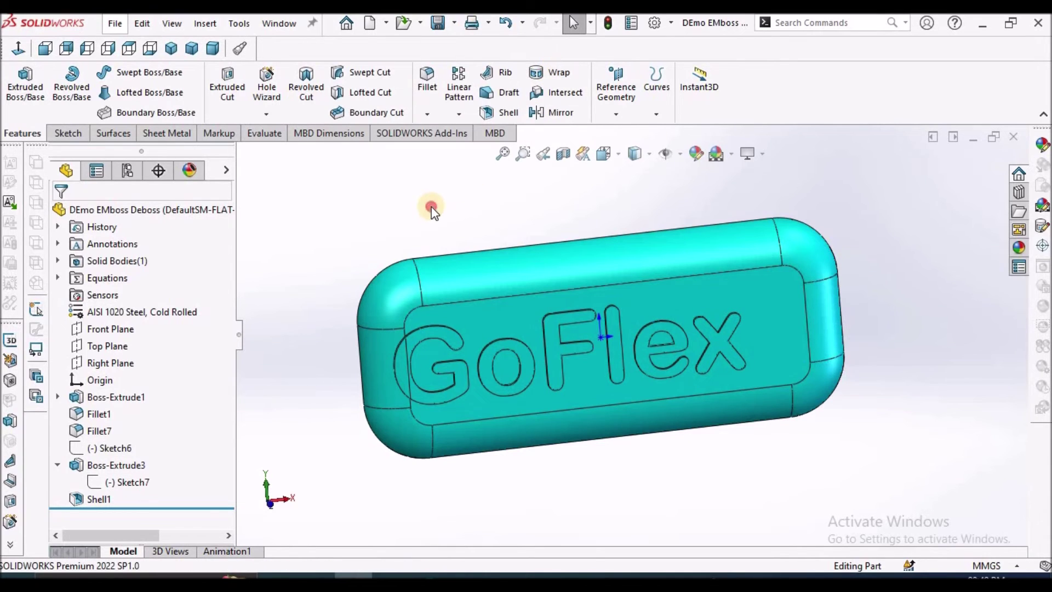
left_click(220, 49)
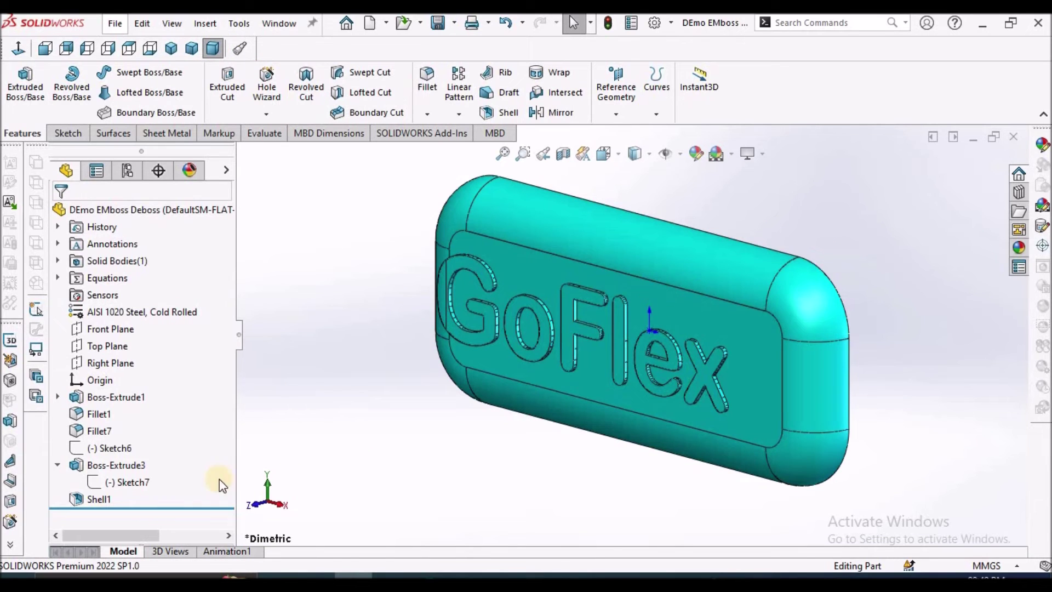
Suppress the raised Boss-Extrude3 lettering and show the GoFlex sketch Sketch6
right_click(131, 466)
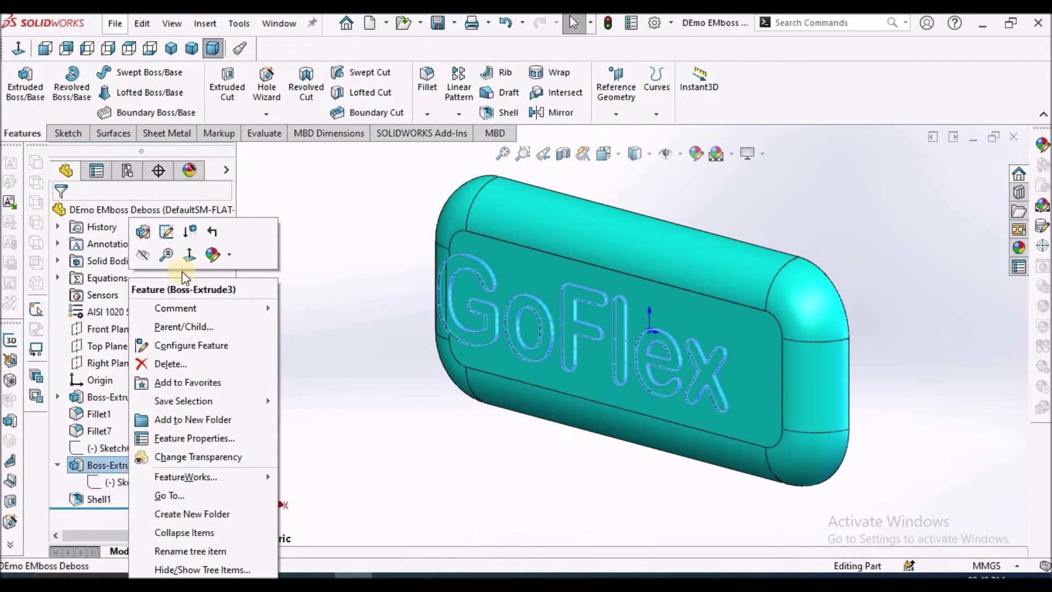
left_click(197, 241)
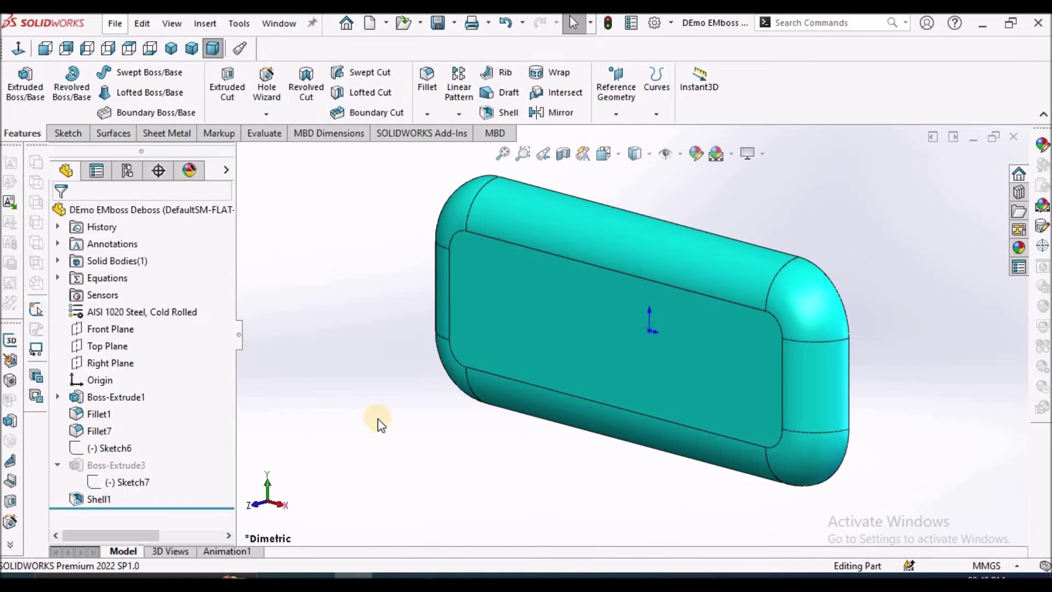
left_click(123, 450)
left_click(136, 430)
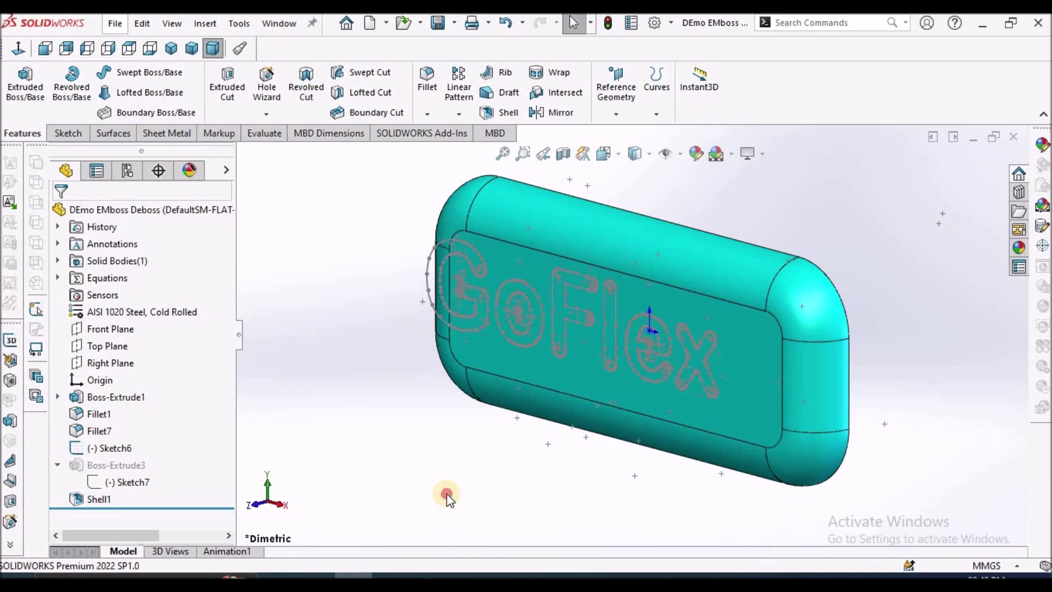
Redefine Sketch6's sketch plane, keeping it on Face<1>, and select the sketch
mouse_move(597, 303)
middle_mouse_down()
mouse_move(682, 300)
mouse_move(575, 316)
middle_mouse_up()
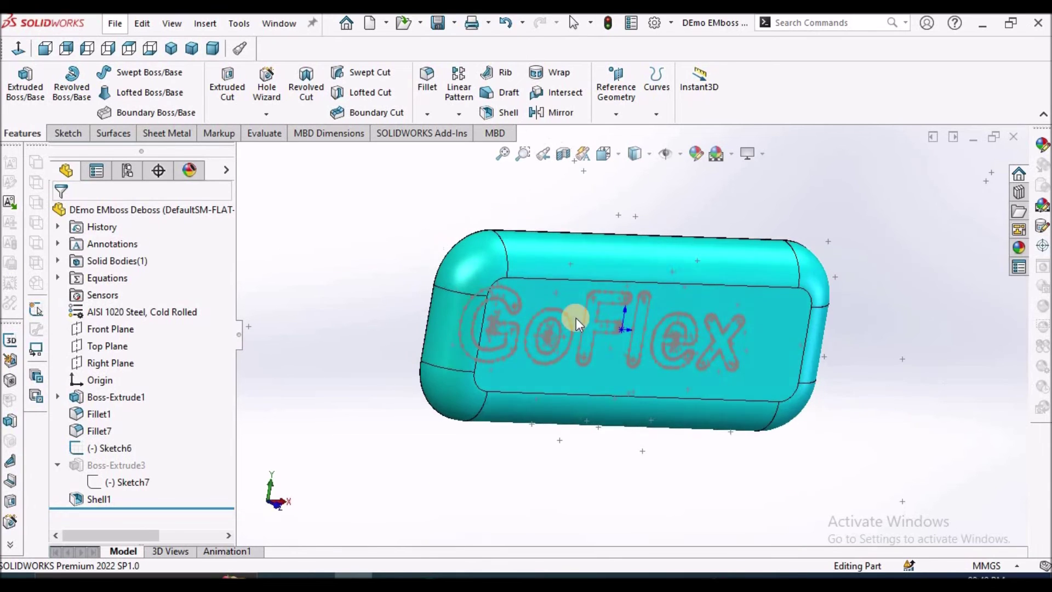
right_click(104, 448)
left_click(140, 235)
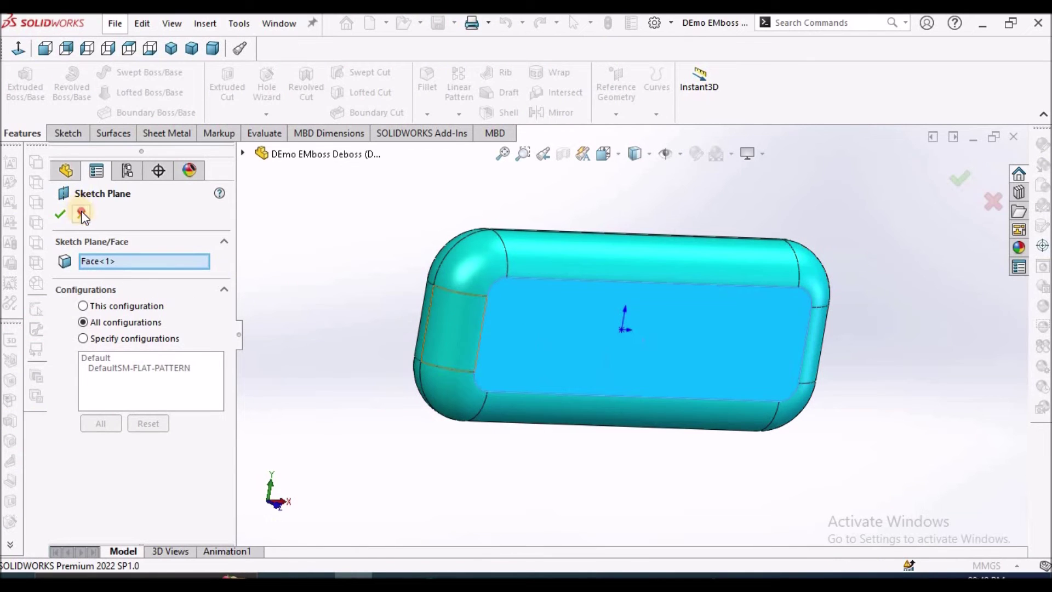
left_click(81, 213)
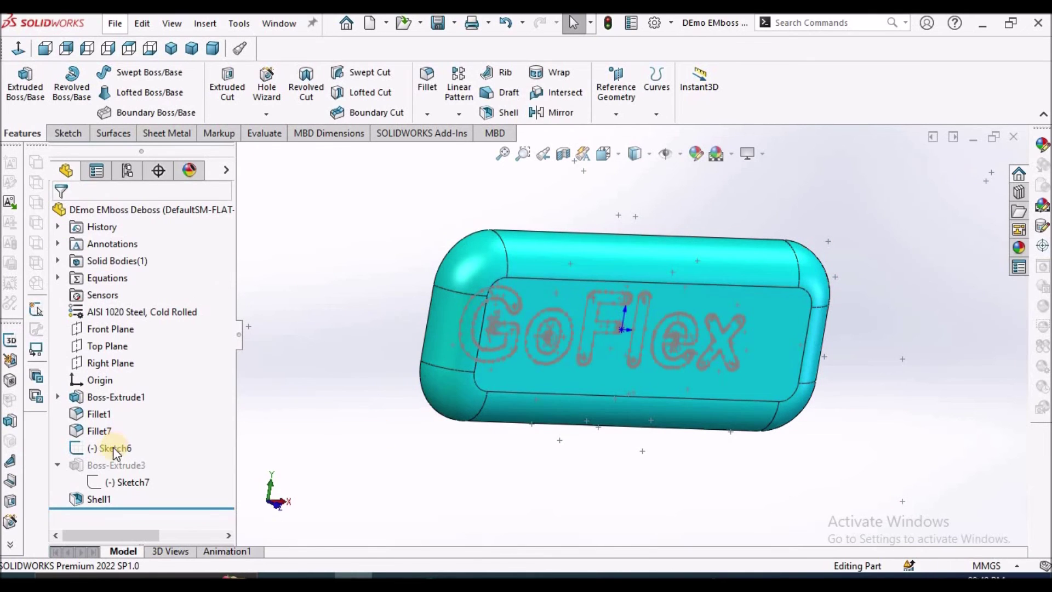
left_click(112, 448)
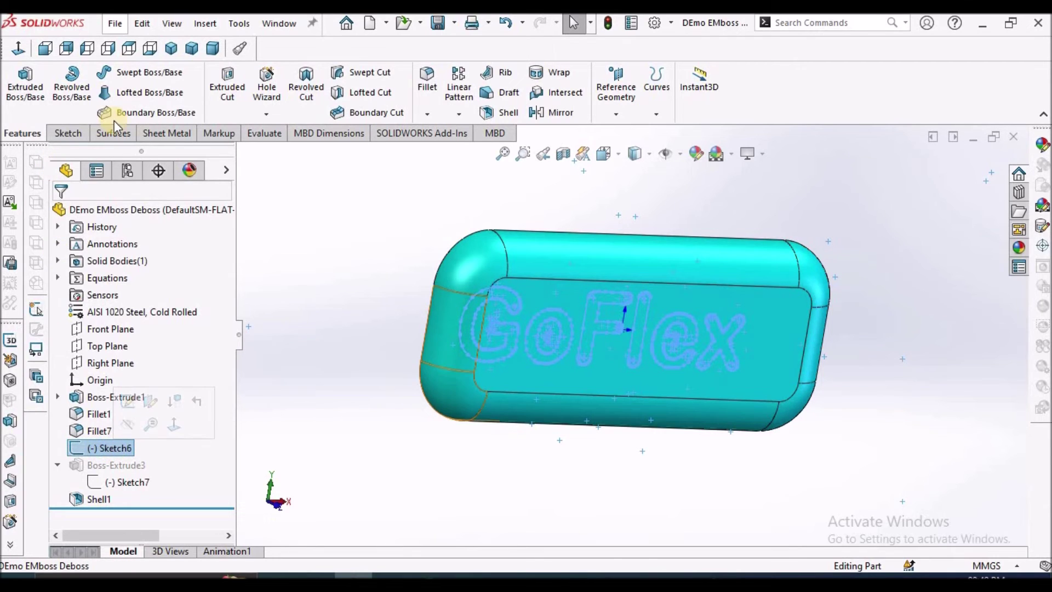
Start an extruded cut from Sketch6 with an Offset From Surface end condition on the curved face
left_click(228, 93)
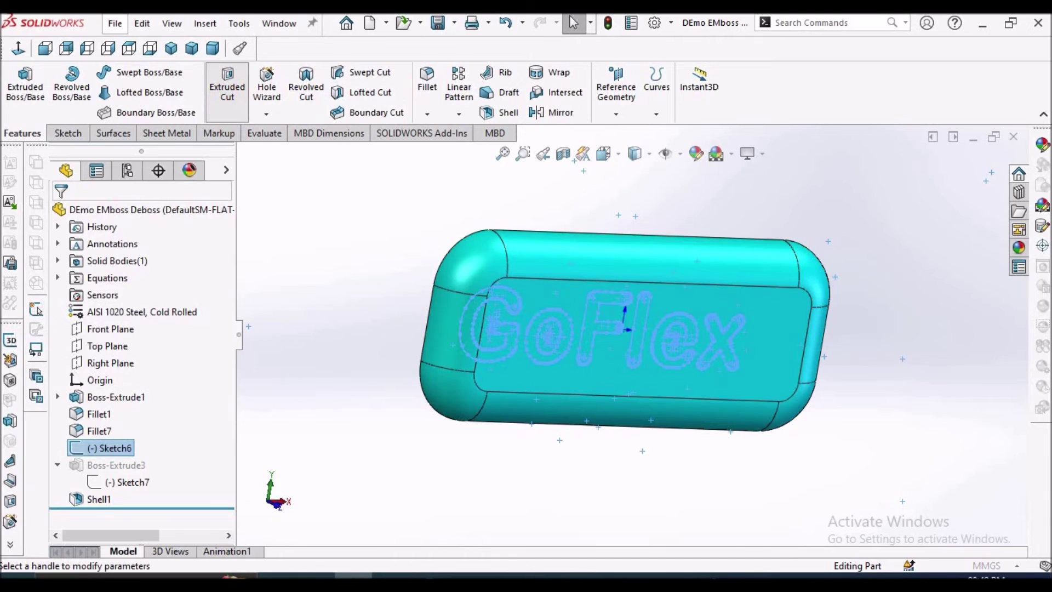
left_click(625, 368)
middle_click_drag(565, 321, 419, 221)
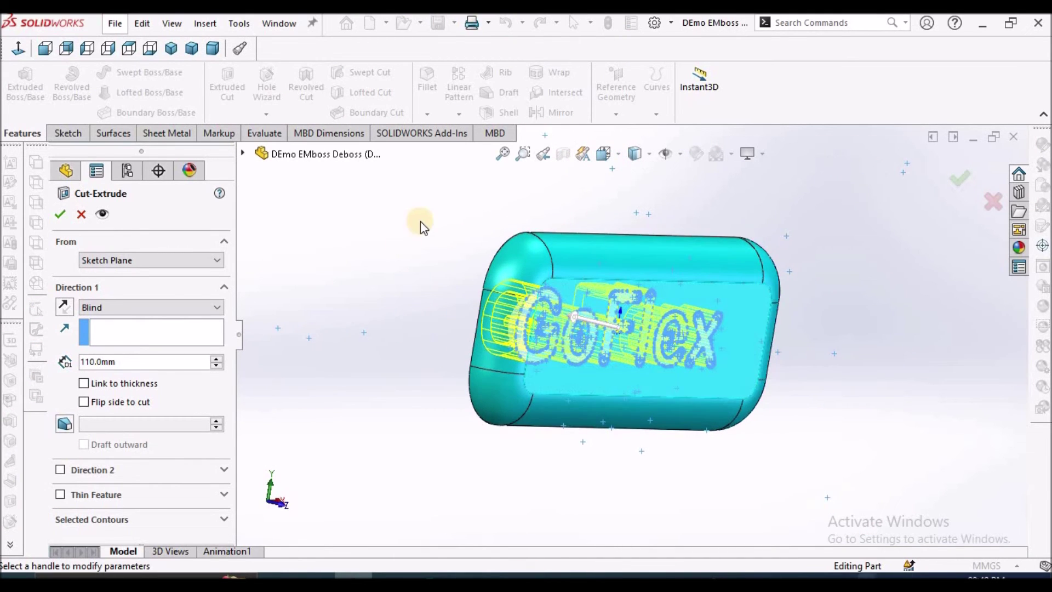
left_click(215, 310)
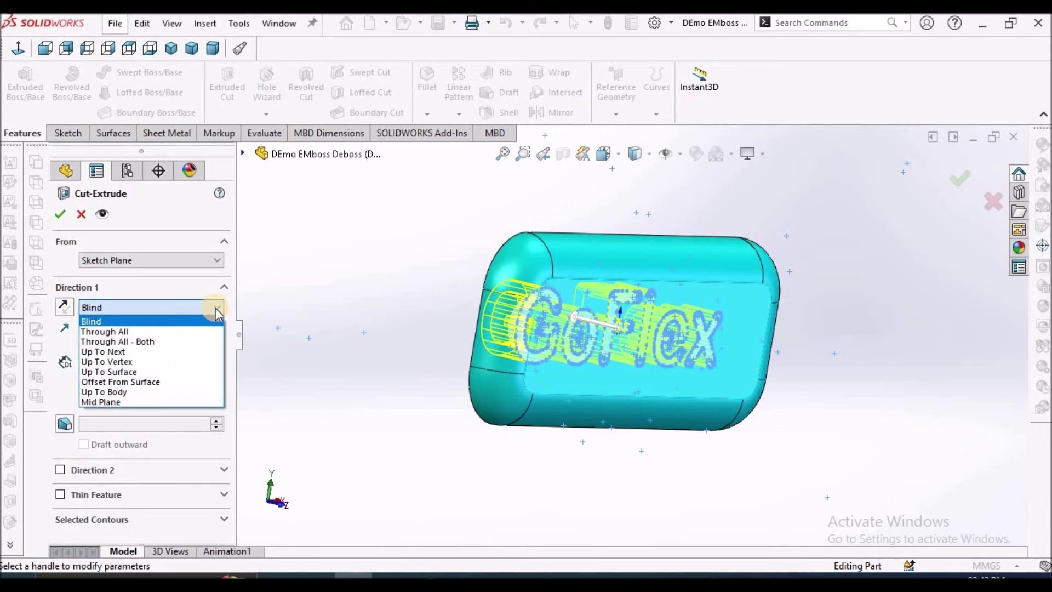
left_click(184, 382)
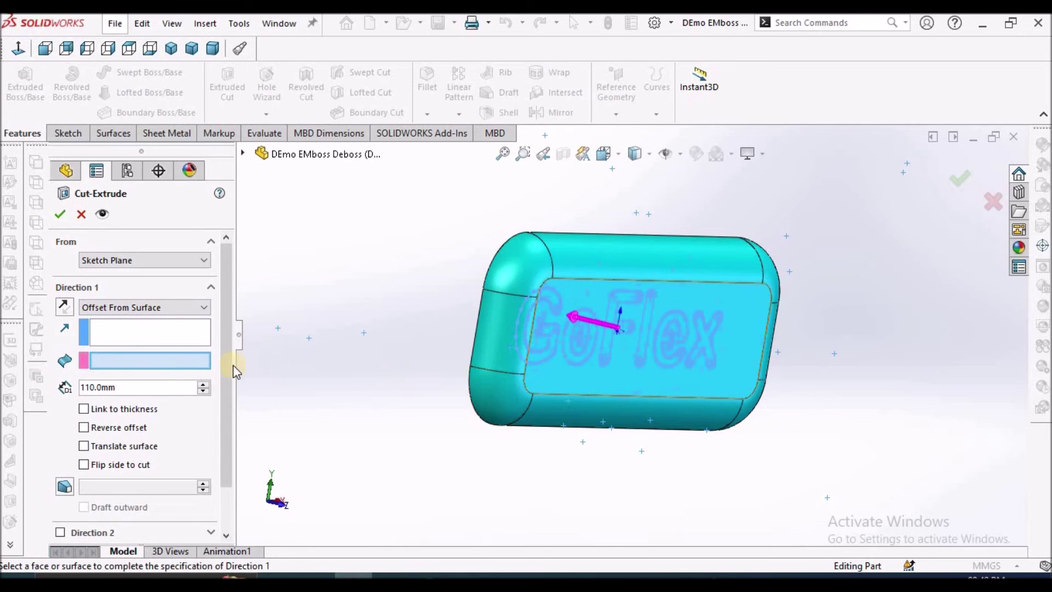
scroll(559, 328, "down", 1)
left_click(525, 258)
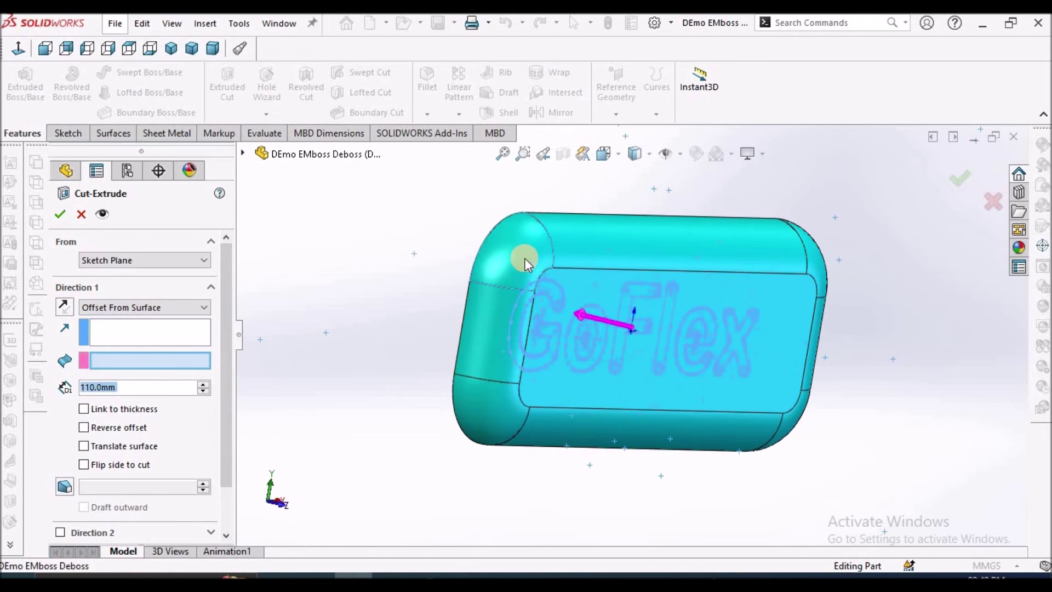
Set a 10mm translated-surface offset, apply Cut-Extrude1, and keep all bodies
left_click(159, 385)
type("10")
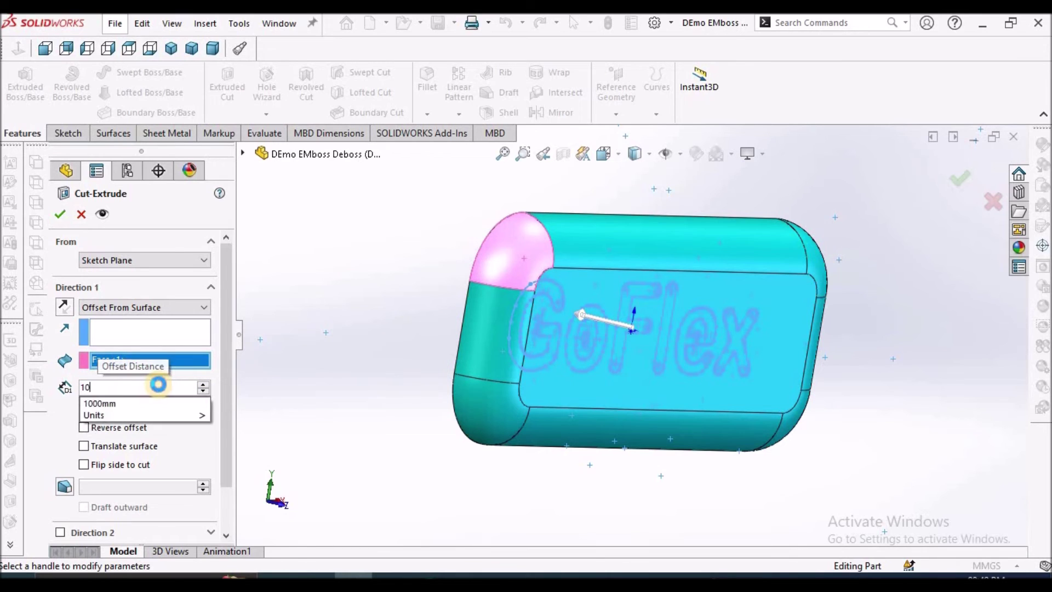
key("Return")
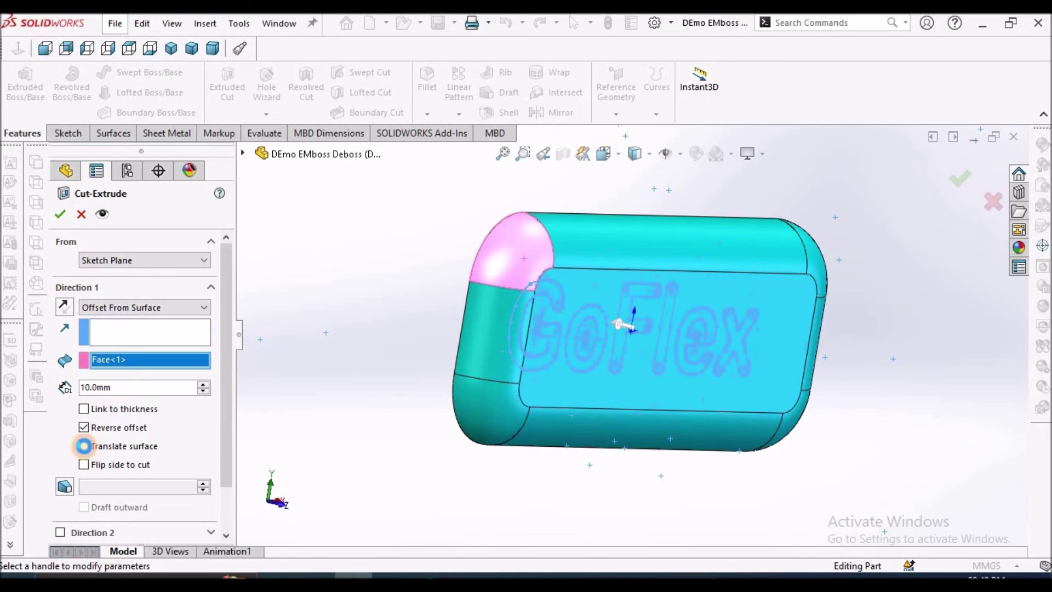
left_click(84, 447)
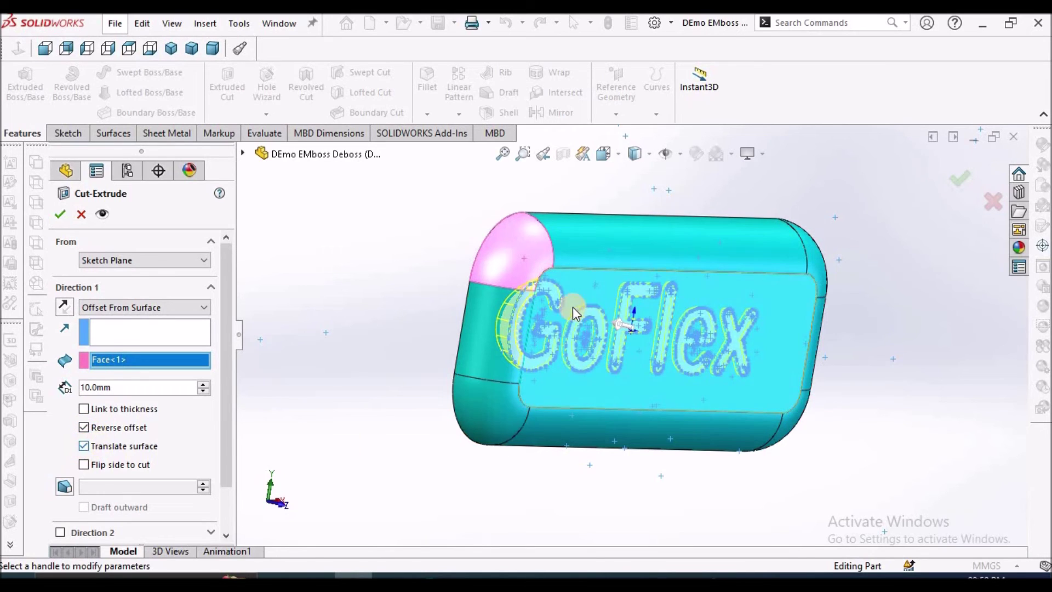
scroll(555, 306, "down", 6)
mouse_move(555, 307)
middle_mouse_down()
mouse_move(581, 289)
mouse_move(567, 314)
middle_mouse_up()
scroll(566, 314, "up", 5)
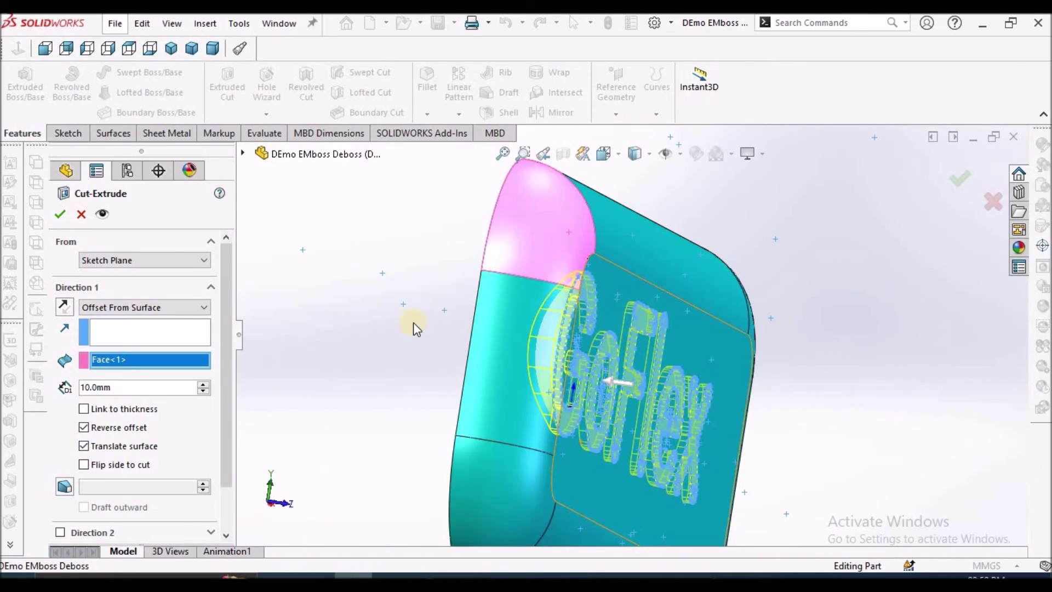
left_click(60, 214)
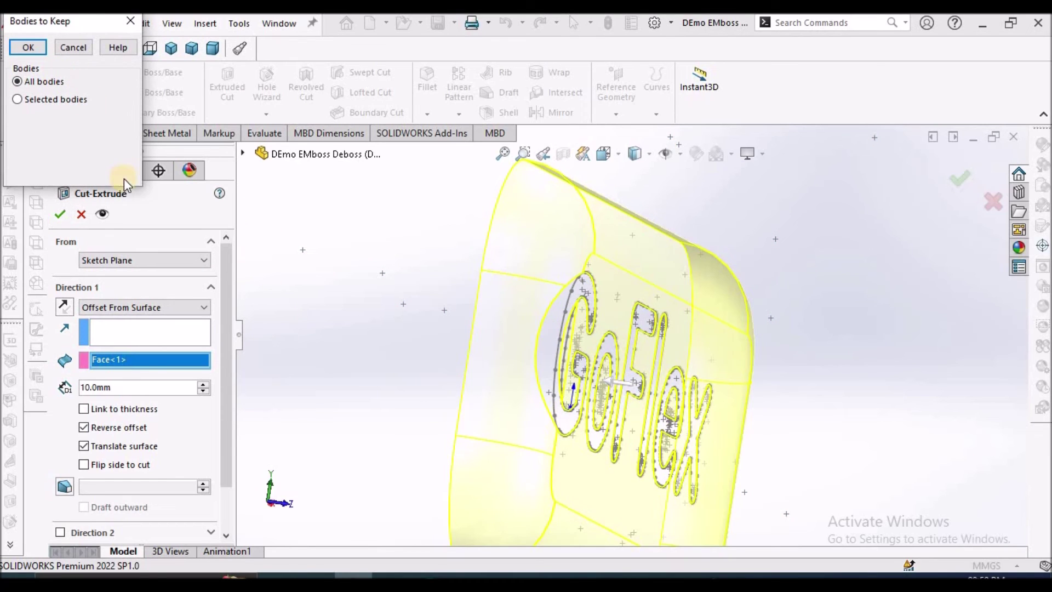
left_click(28, 48)
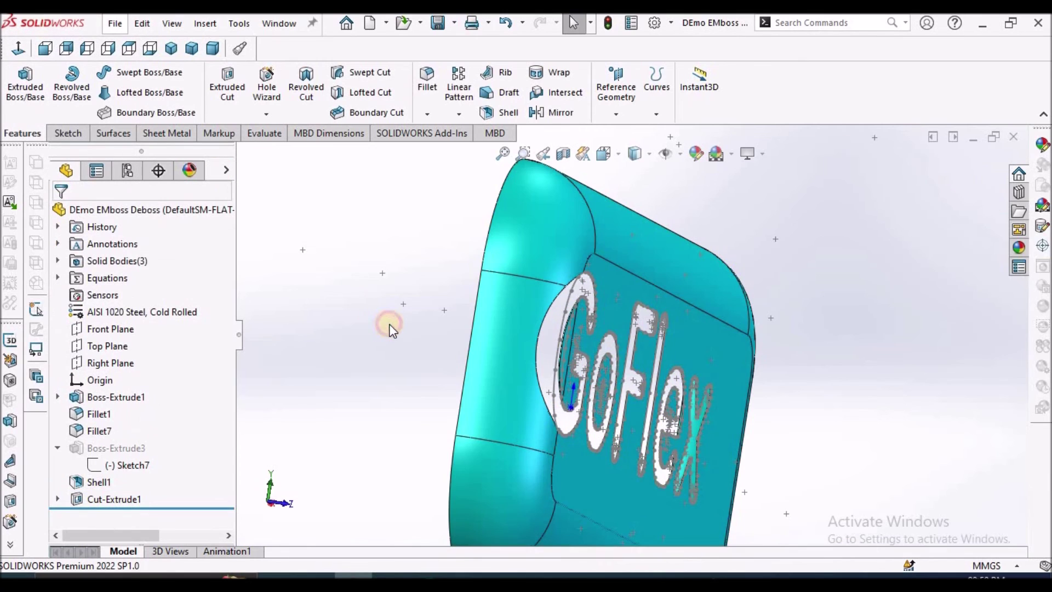
View the GoFlex face head-on and suppress Shell1
left_click(651, 336)
key("ctrl+8")
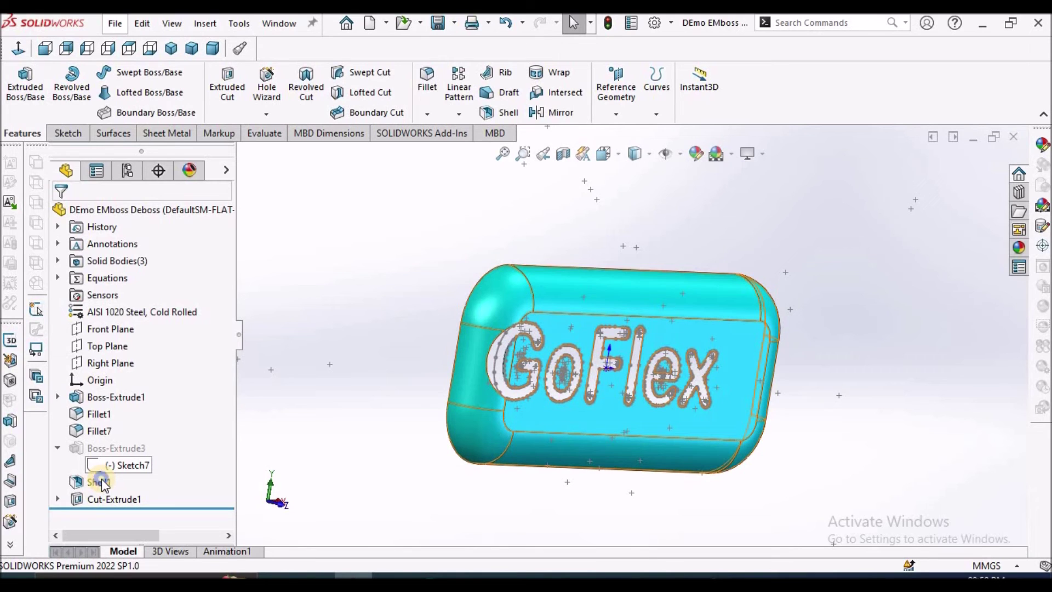
right_click(104, 483)
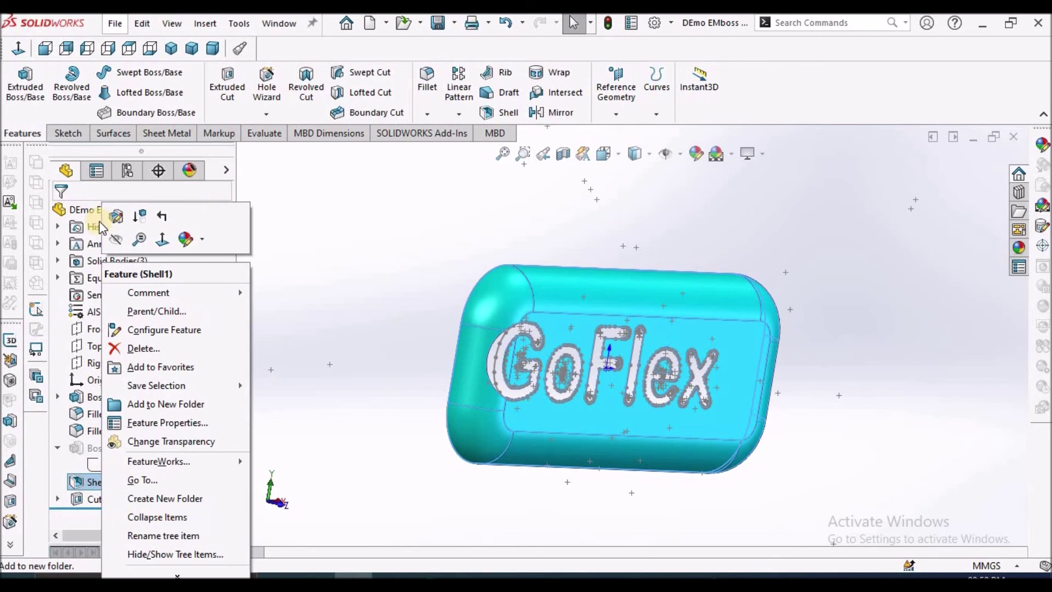
left_click(139, 221)
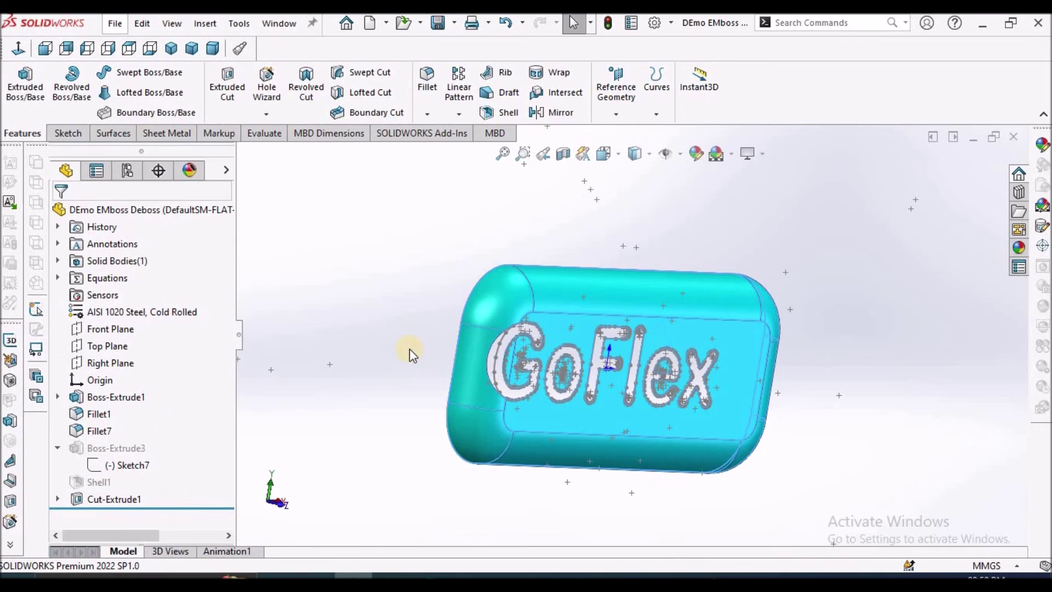
Hide Sketch6 under Cut-Extrude1
left_click(59, 498)
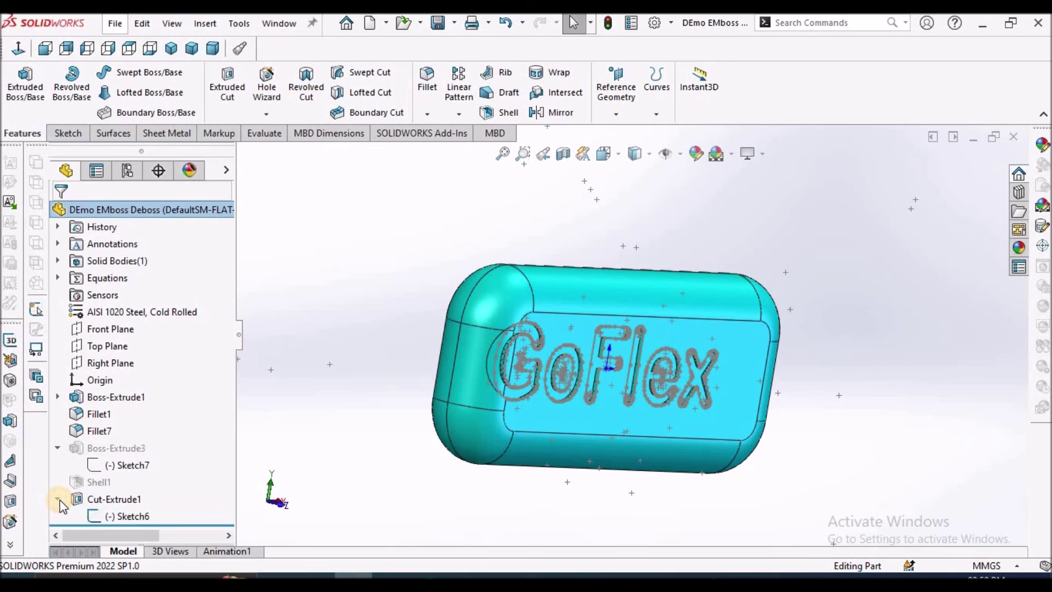
right_click(111, 517)
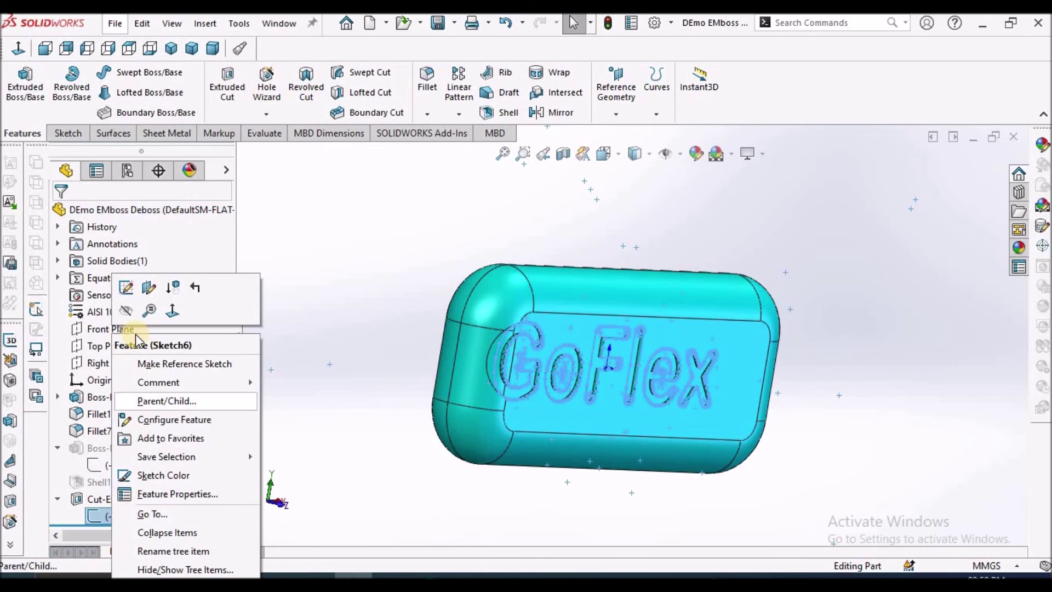
left_click(124, 307)
scroll(592, 364, "down", 6)
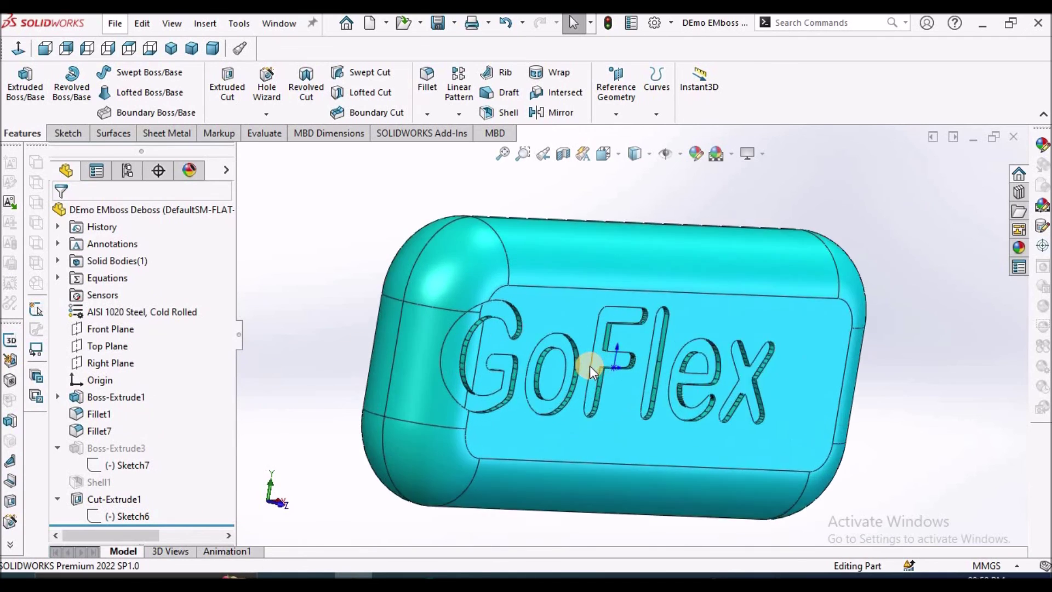
scroll(364, 245, "up", 5)
scroll(488, 313, "down", 5)
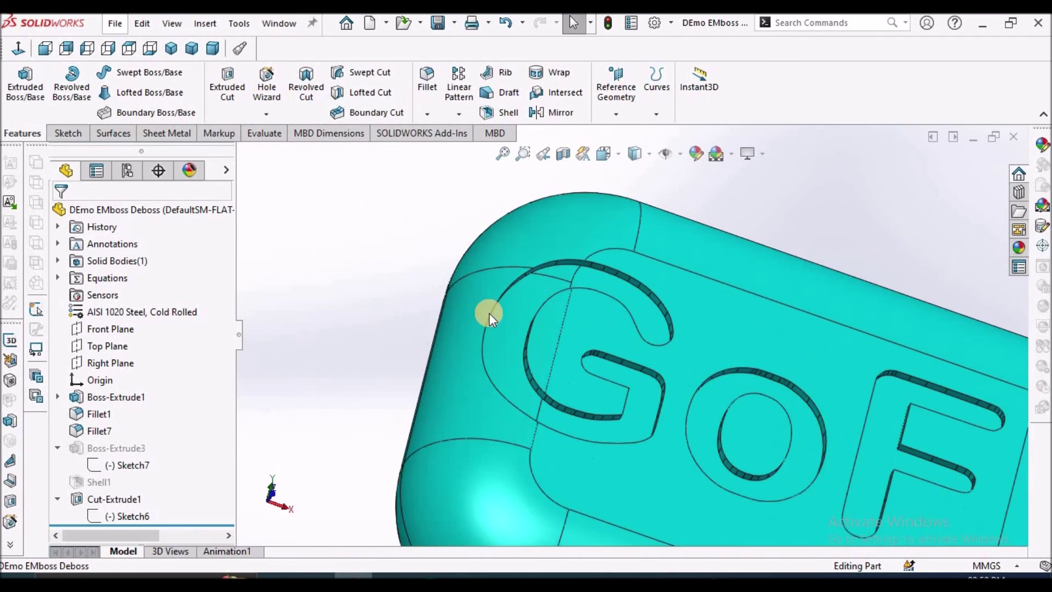
Orbit around the part and check the 10mm depth of a cut letter face
middle_click_drag(476, 303, 465, 292)
scroll(493, 340, "down", 3)
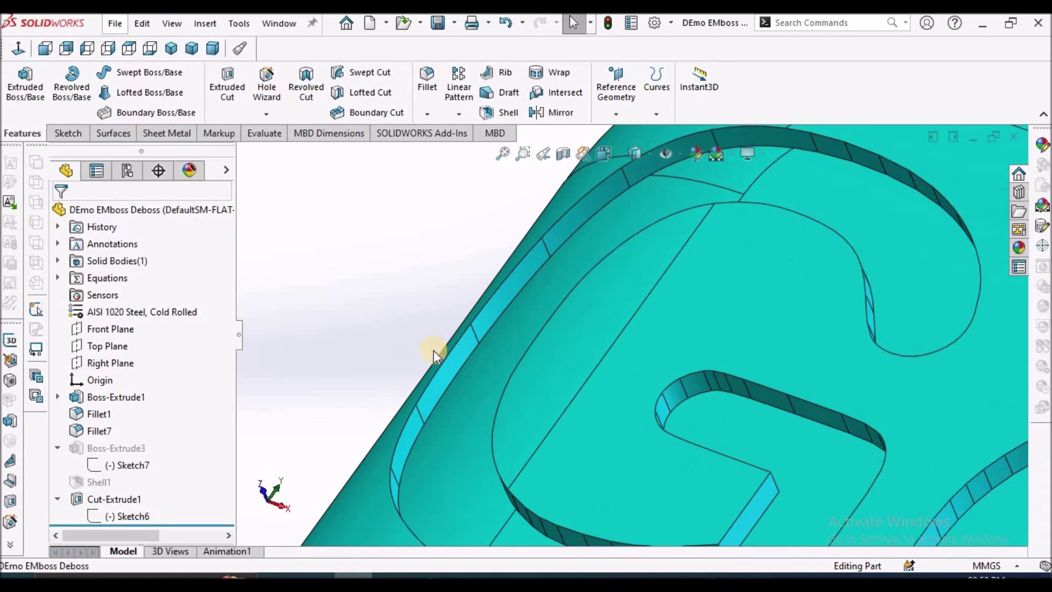
left_click(475, 335)
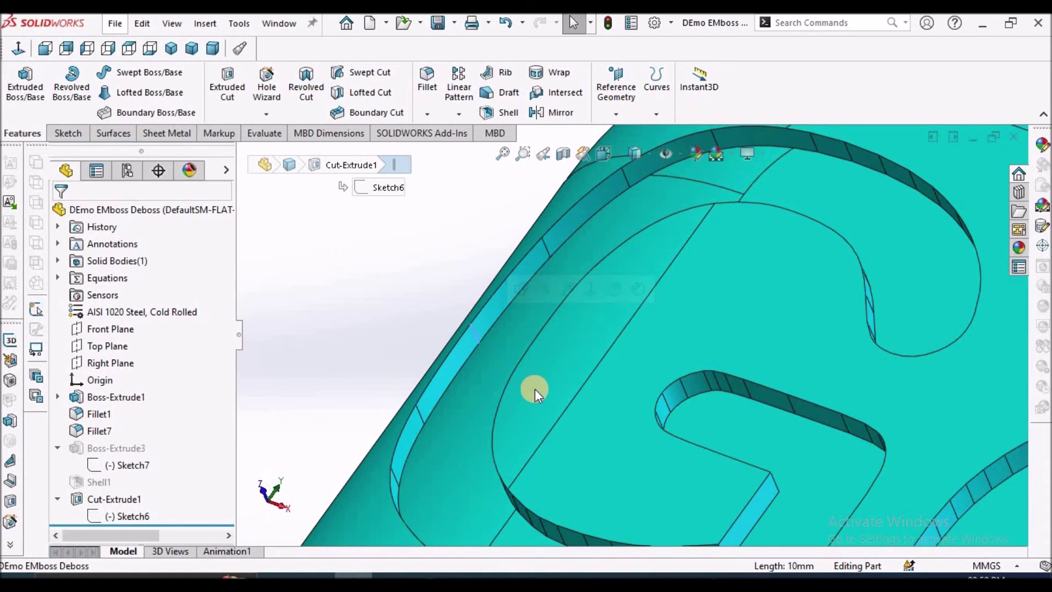
scroll(548, 383, "up", 4)
mouse_move(570, 368)
middle_mouse_down()
mouse_move(616, 362)
mouse_move(656, 326)
mouse_move(679, 323)
mouse_move(666, 404)
mouse_move(700, 469)
mouse_move(679, 433)
mouse_move(692, 405)
mouse_move(751, 465)
middle_mouse_up()
scroll(713, 417, "up", 3)
middle_click_drag(693, 383, 744, 441)
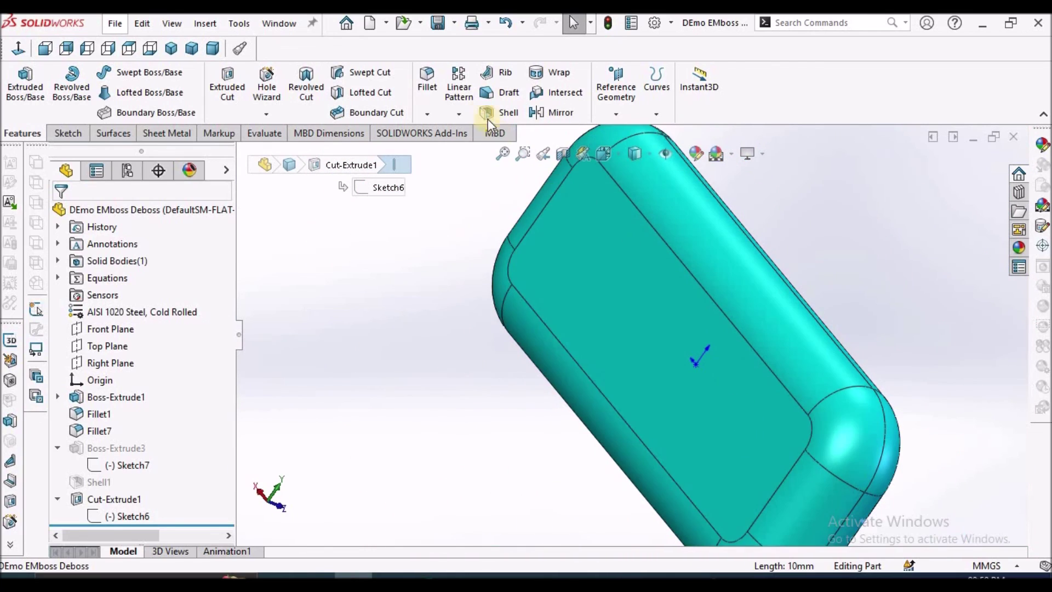
Start a new shell, selecting the main flat face and rounded end faces to remove
left_click(487, 111)
left_click(680, 288)
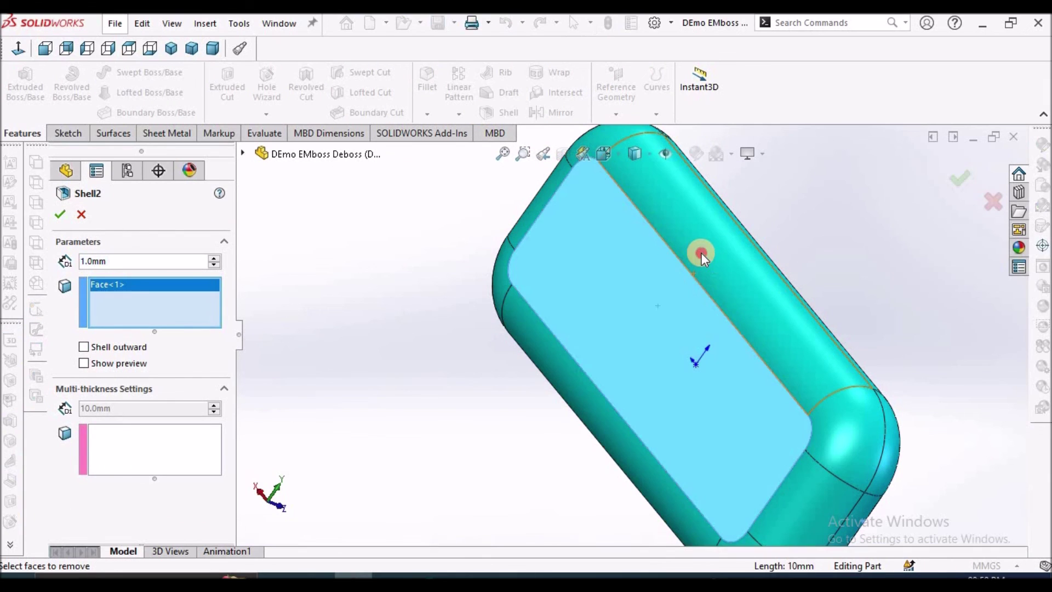
scroll(607, 304, "up", 3)
left_click(606, 225)
left_click(600, 246)
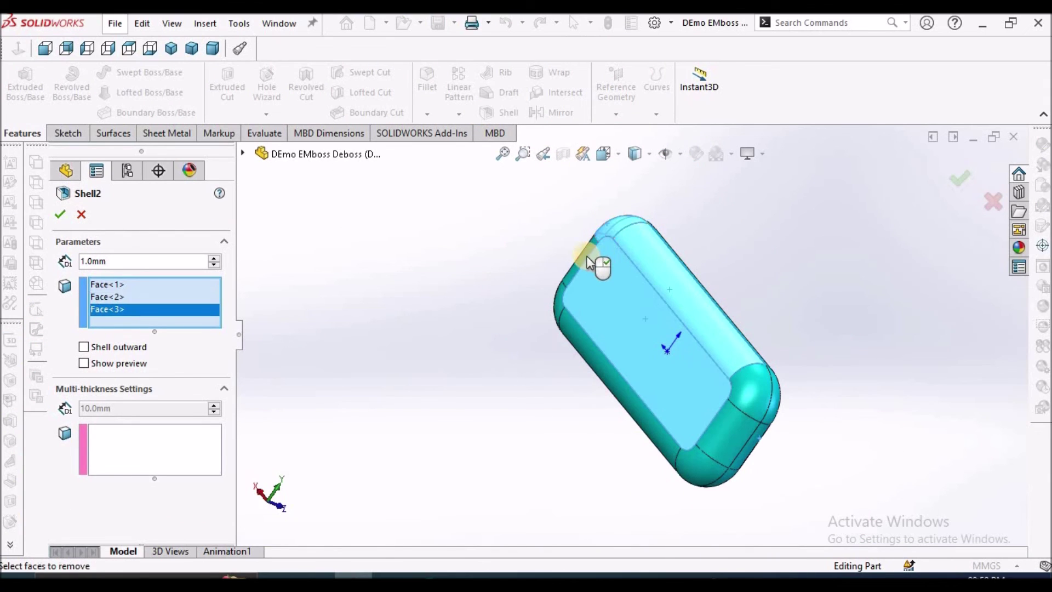
left_click(560, 301)
Add the remaining side and end faces, create the 1.0mm Shell2, and accept the warning
left_click(590, 366)
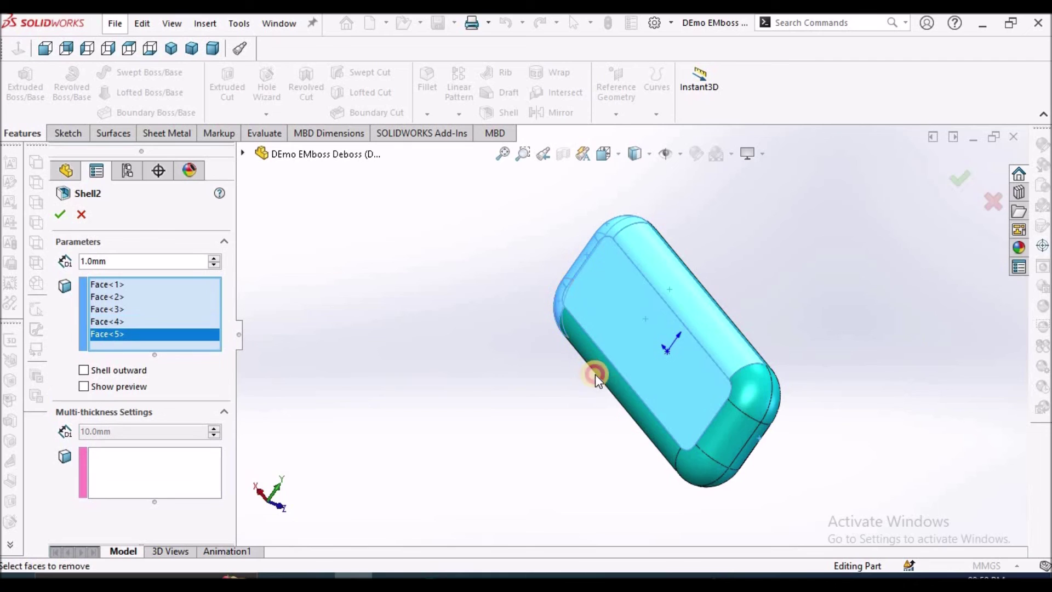
left_click(627, 396)
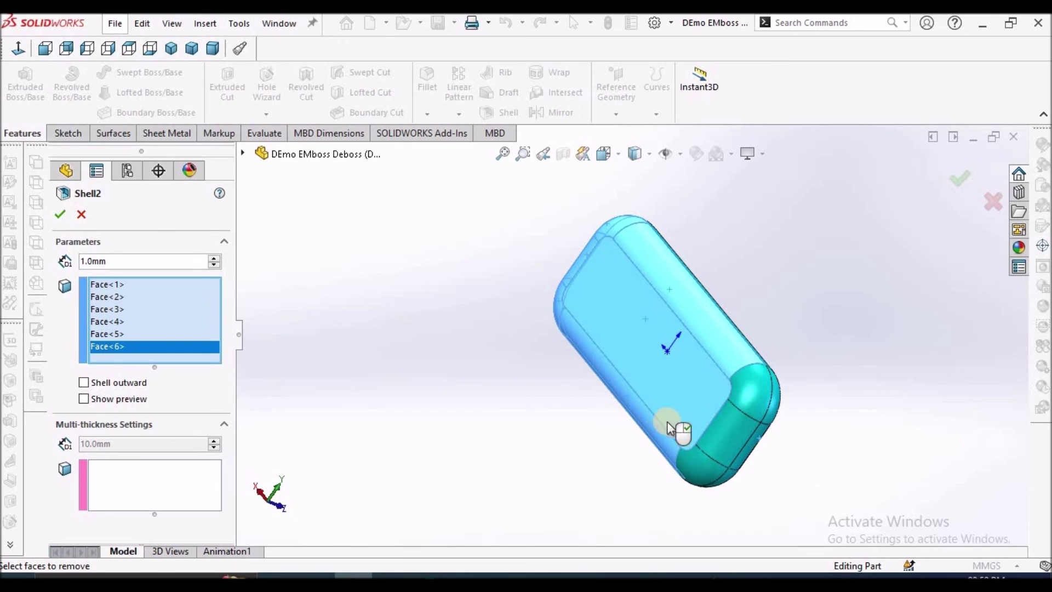
left_click(692, 463)
left_click(720, 427)
left_click(749, 377)
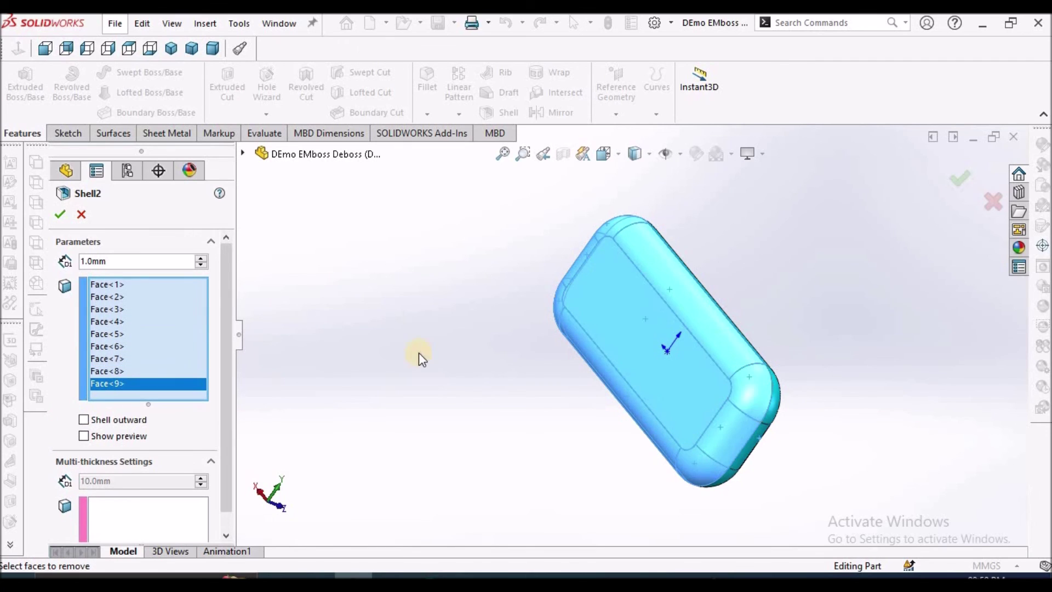
left_click(60, 214)
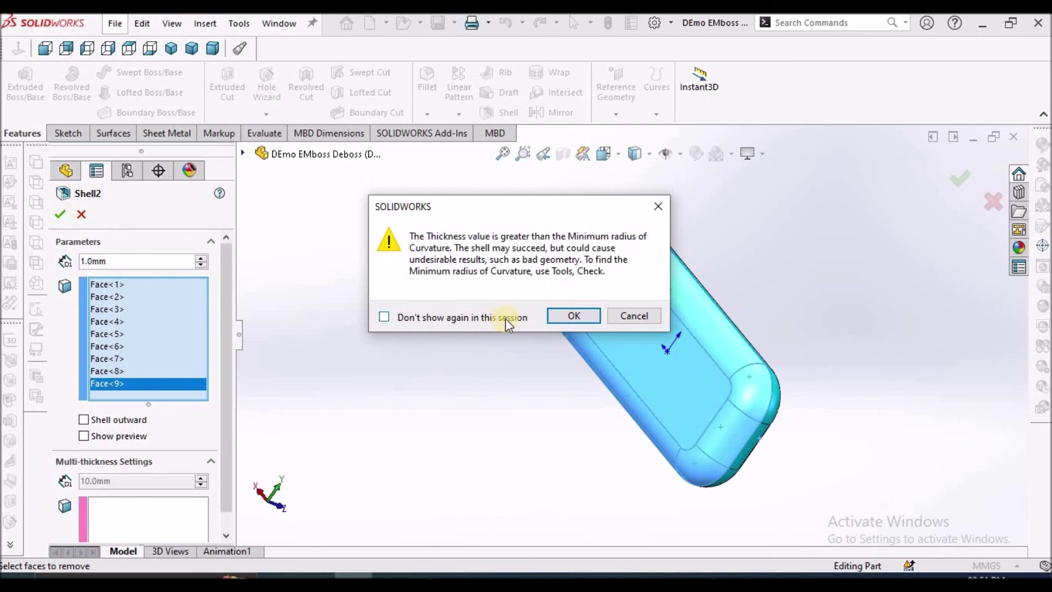
left_click(570, 316)
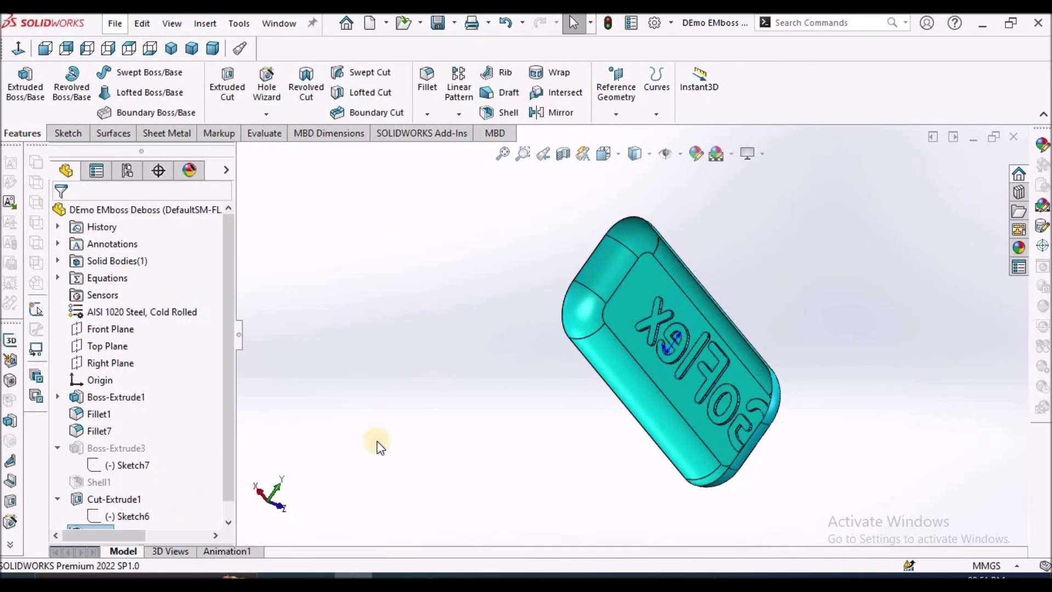
Orbit and zoom around the part to inspect the debossed GoFlex lettering
left_click(493, 378)
scroll(622, 388, "down", 10)
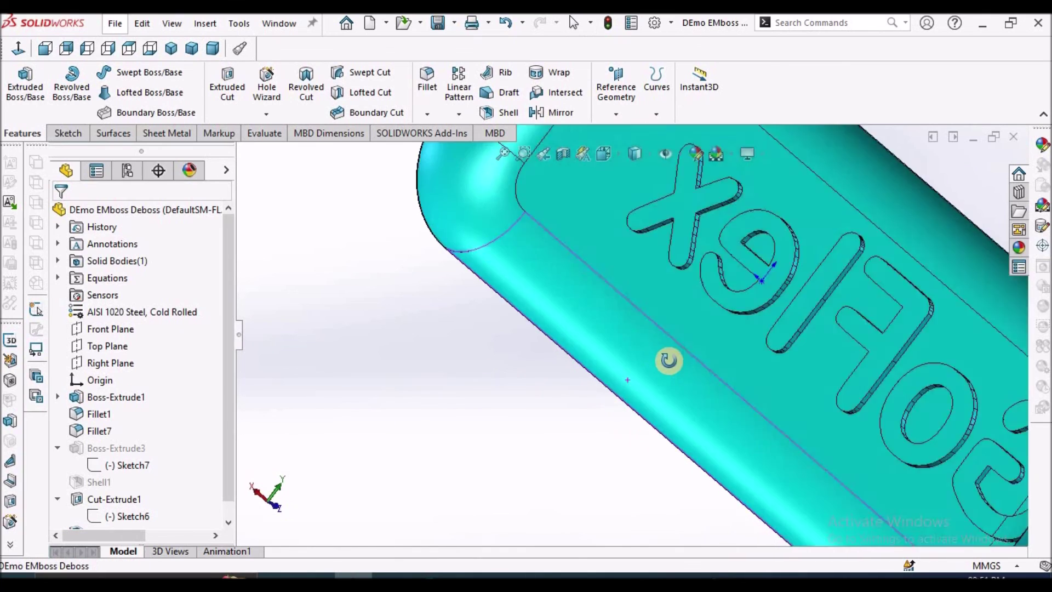
middle_click_drag(695, 386, 614, 303)
scroll(767, 351, "down", 6)
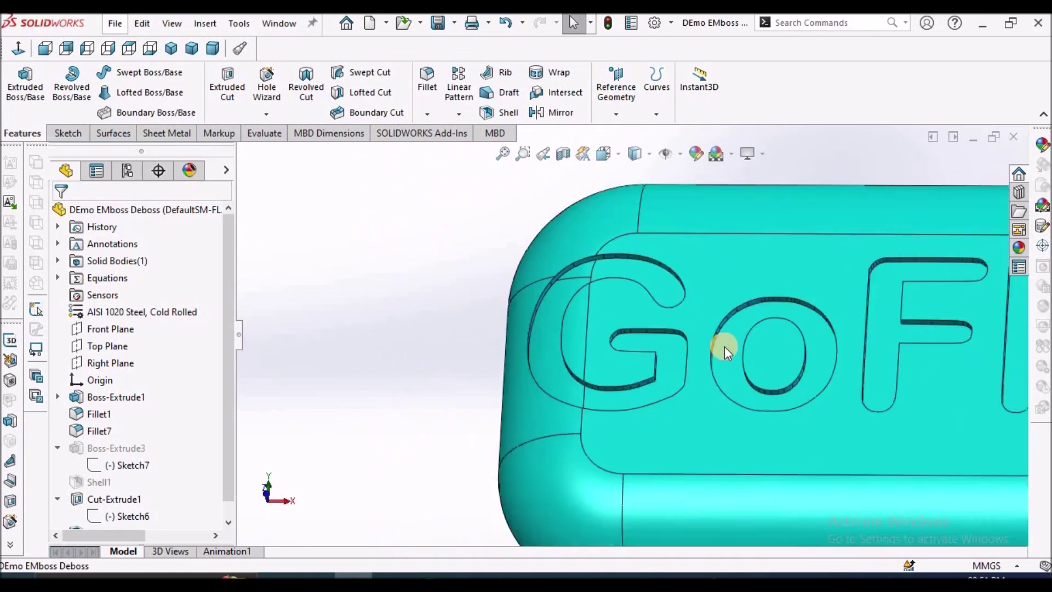
scroll(617, 308, "down", 5)
middle_click_drag(586, 331, 599, 451)
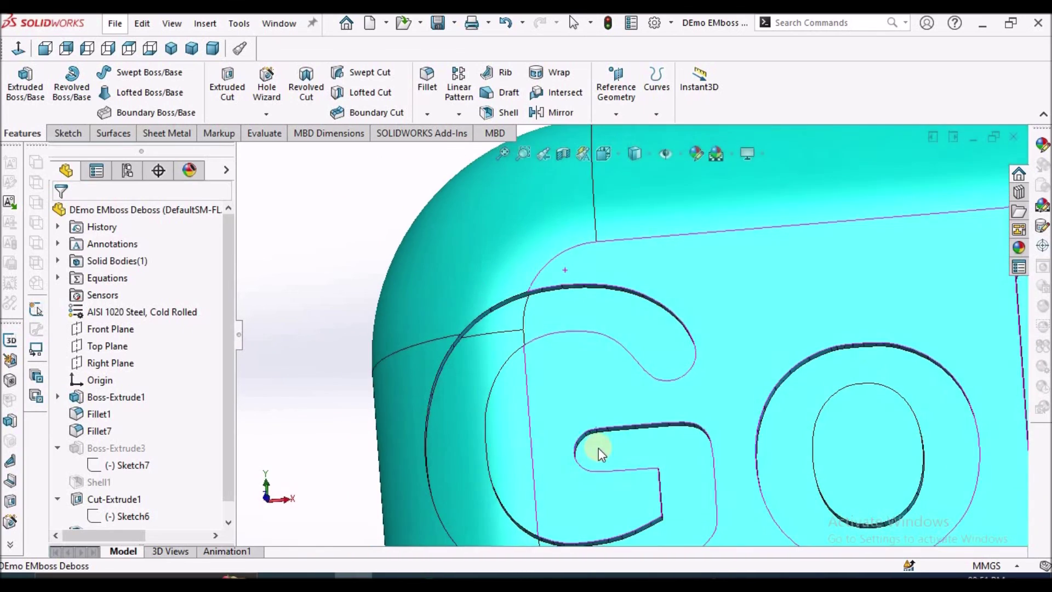
scroll(752, 341, "up", 3)
scroll(750, 341, "up", 4)
scroll(864, 348, "down", 2)
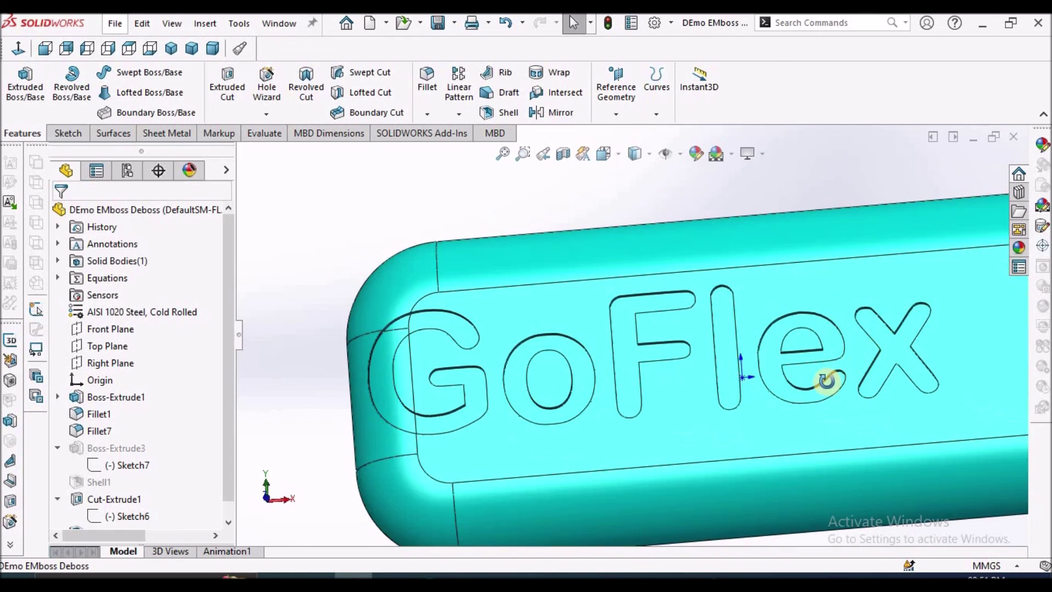
middle_click_drag(827, 375, 832, 431)
Return to Trimetric view, select Boss-Extrude3, and switch to the Desc 2.pdf tutorial
left_click(191, 48)
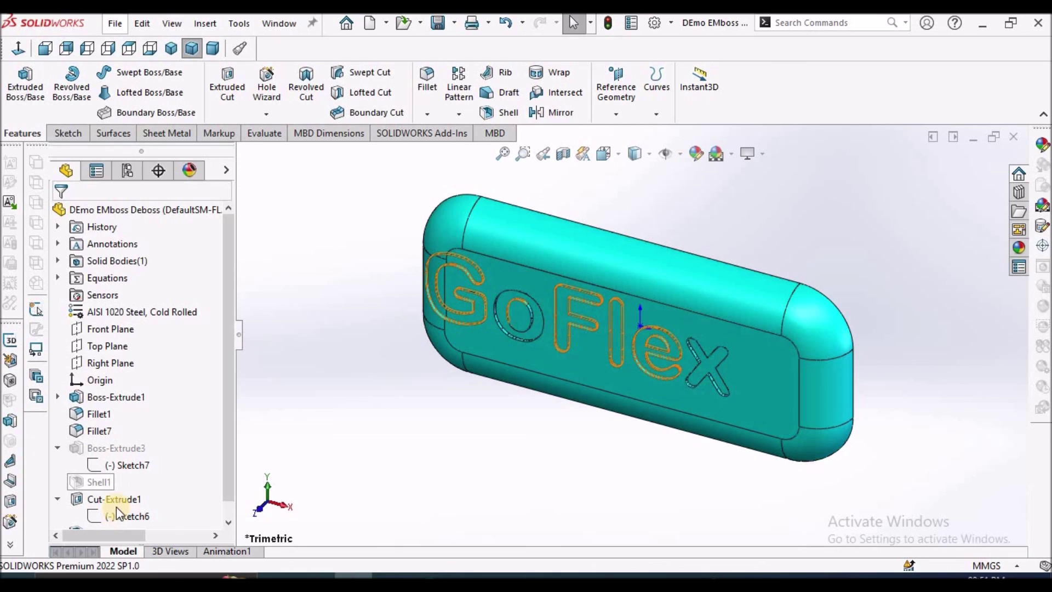
left_click(116, 448)
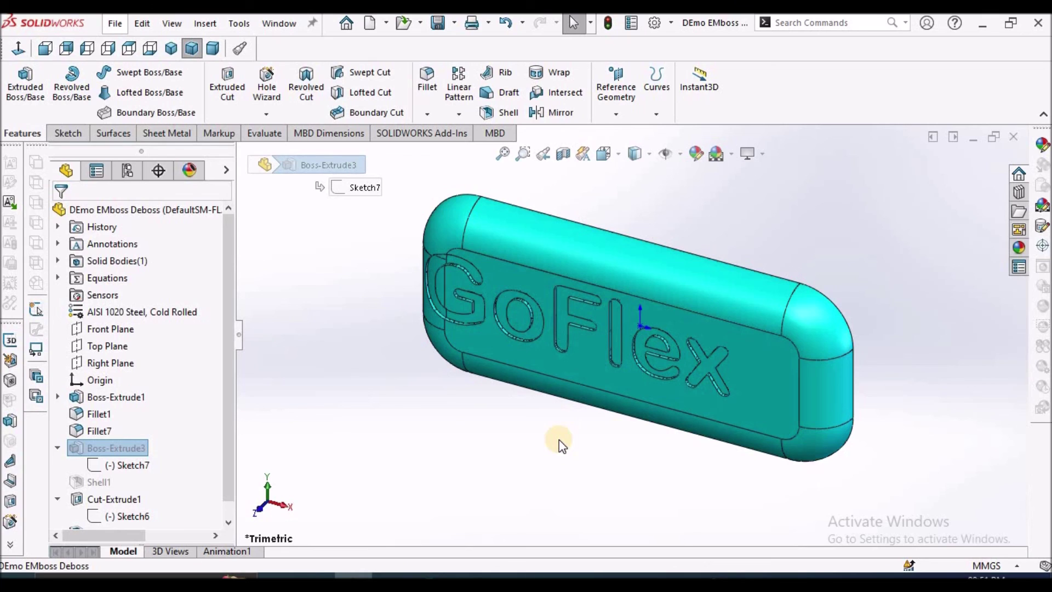
left_click(390, 577)
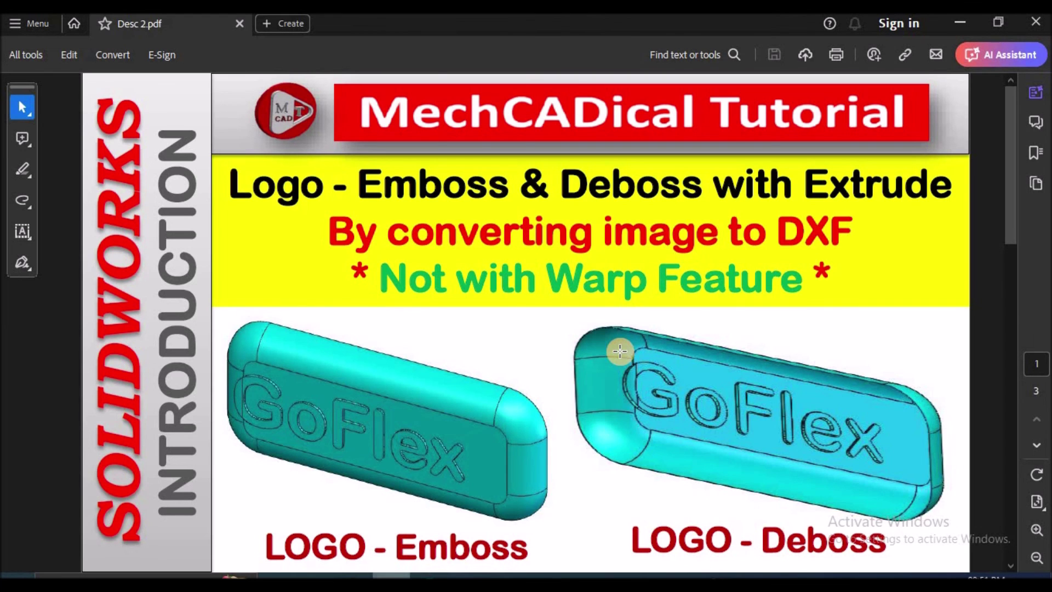